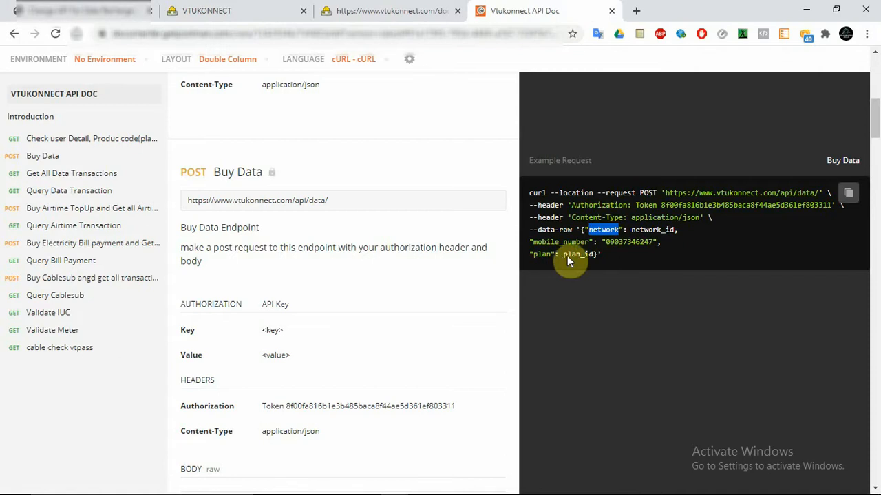
Copy the network key from the Buy Data example request and use it to replace network_id in the Api url data.
right_click(605, 229)
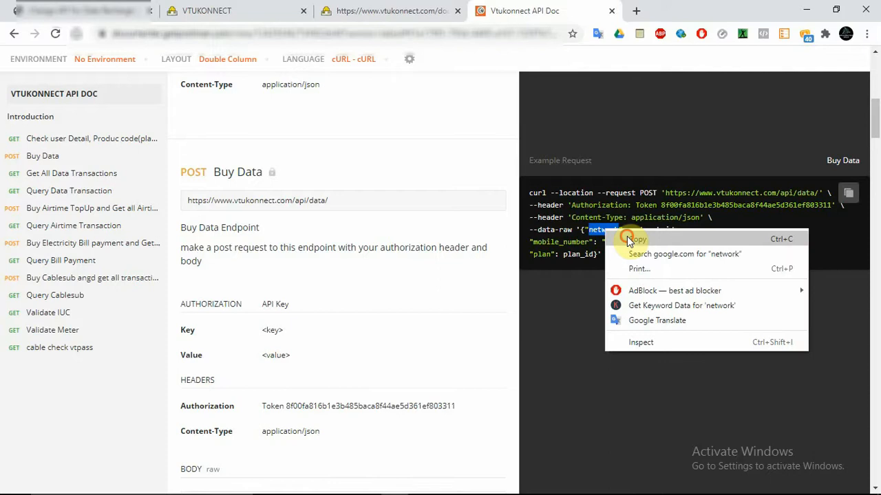
left_click(627, 236)
left_click(103, 10)
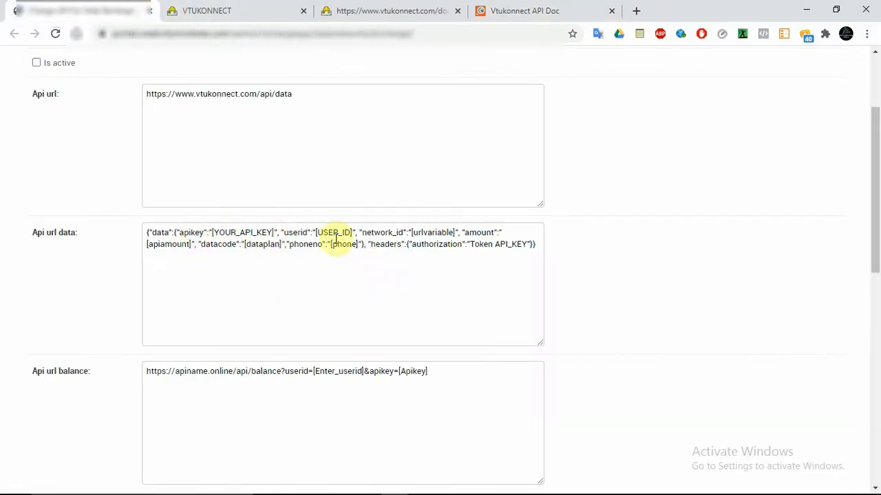
double_click(391, 234)
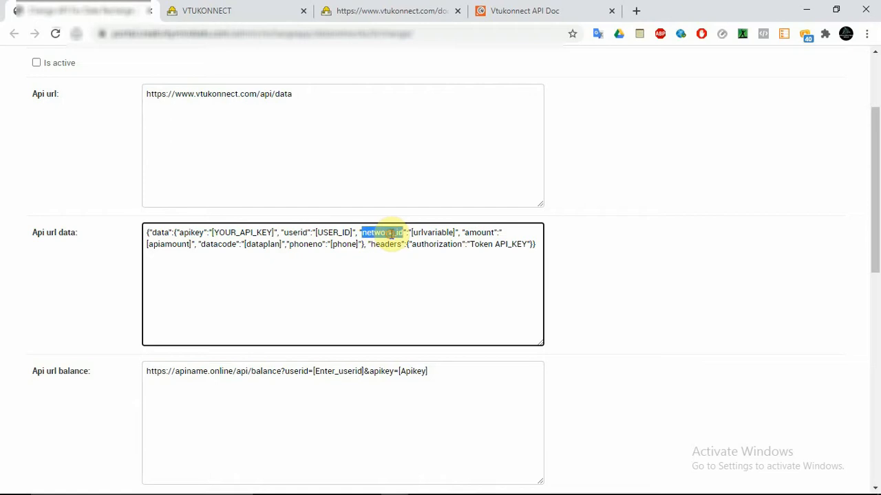
type("network")
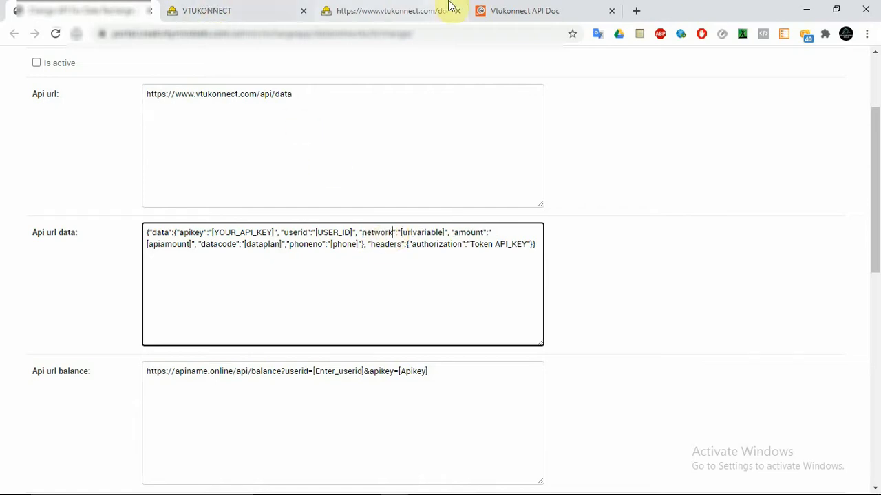
Replace the phoneno key in the Api url data with mobile_number, copied from the Buy Data example request.
left_click(478, 9)
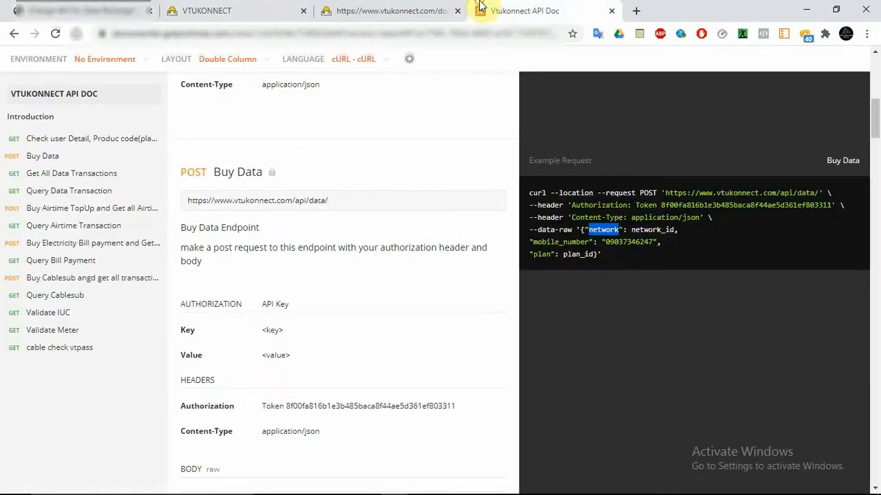
double_click(557, 241)
left_click(110, 8)
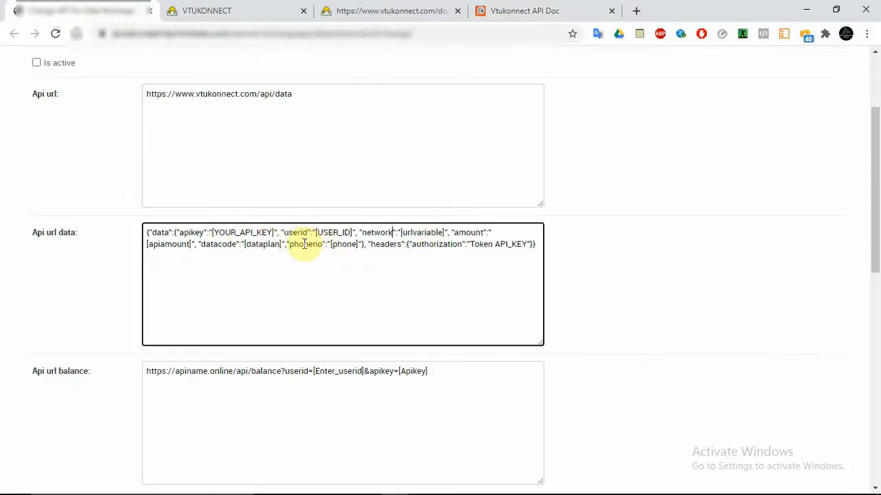
key("ctrl+v")
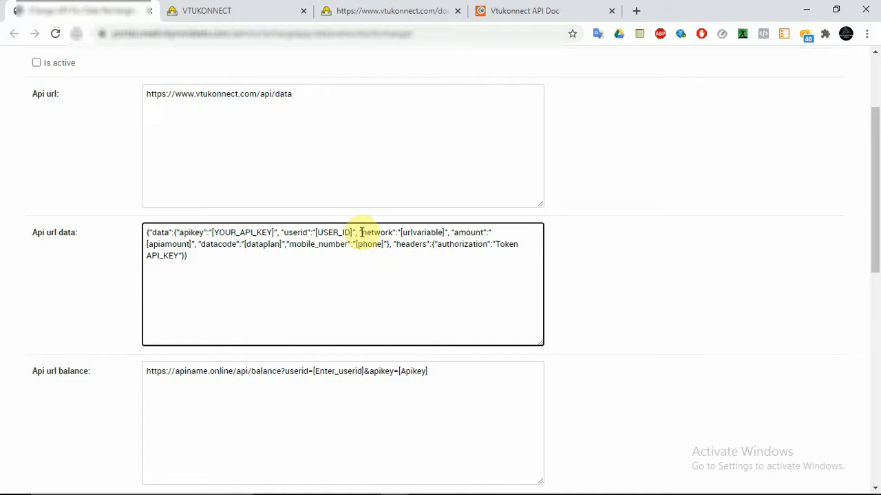
Remove the apikey and userid parameters from the Api url data and rename the datacode key to plan, as in the API documentation.
left_click_drag(357, 232, 180, 232)
key("BackSpace")
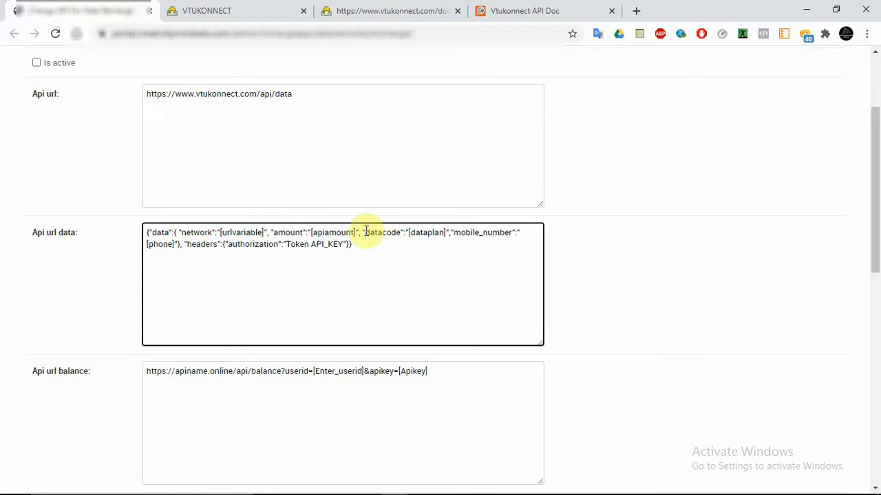
left_click(492, 10)
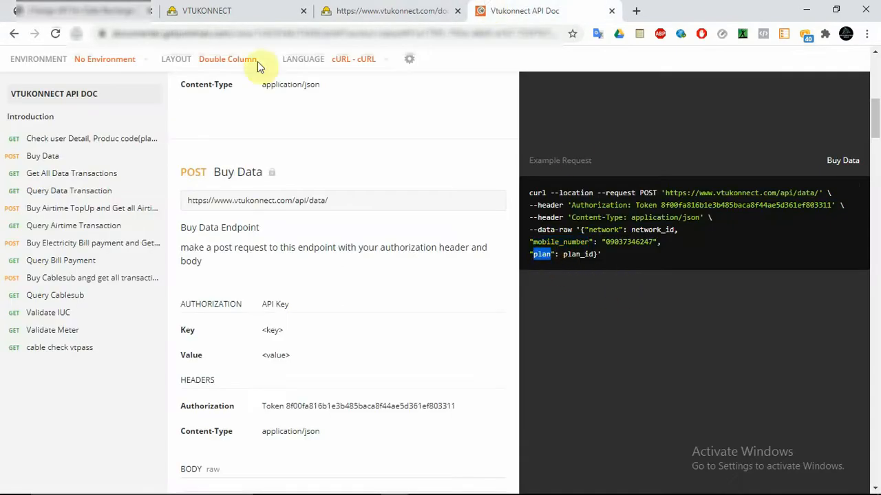
left_click(109, 11)
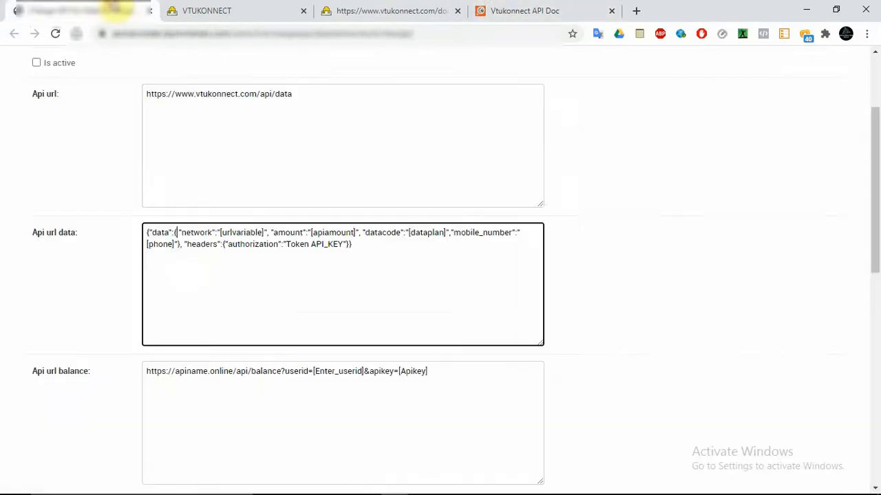
double_click(376, 233)
type("plan")
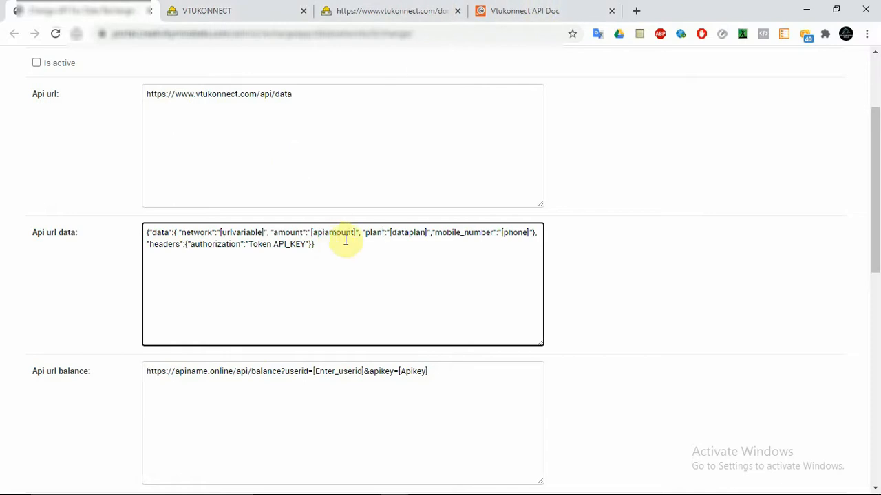
Delete the amount parameter from the Api url data, leaving only the network, plan and mobile_number keys.
left_click_drag(360, 232, 268, 232)
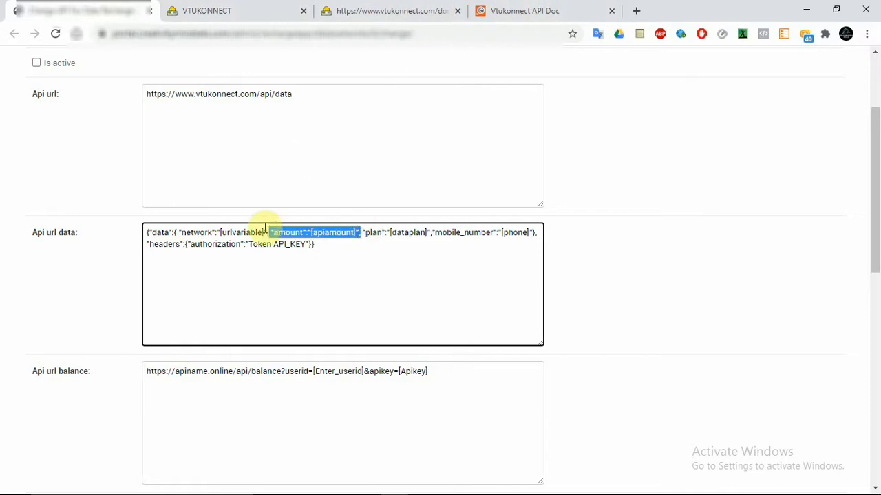
key("BackSpace")
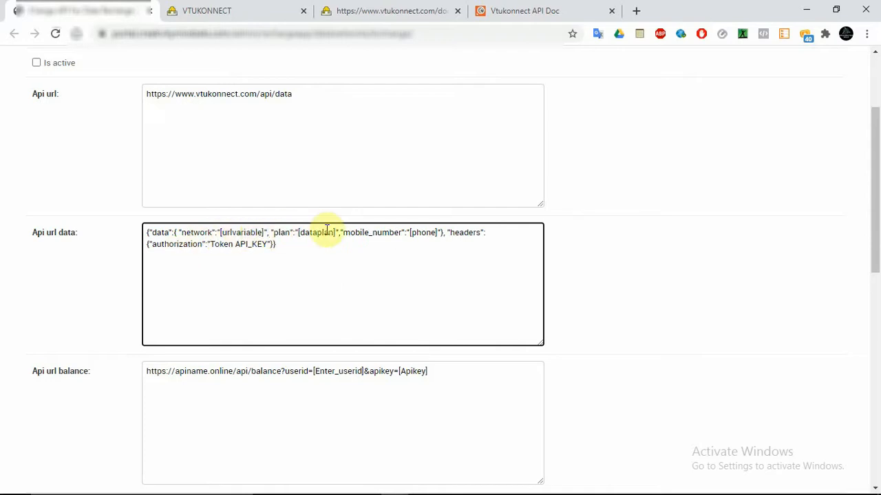
left_click(195, 232)
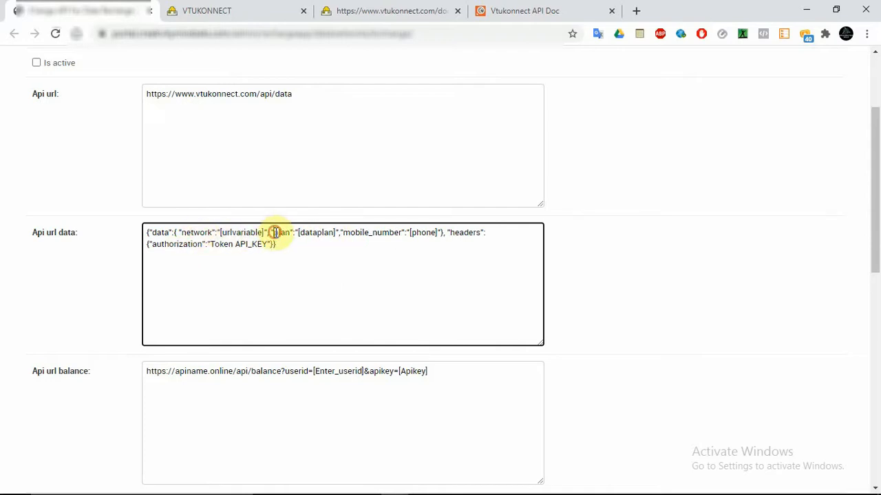
left_click(273, 232)
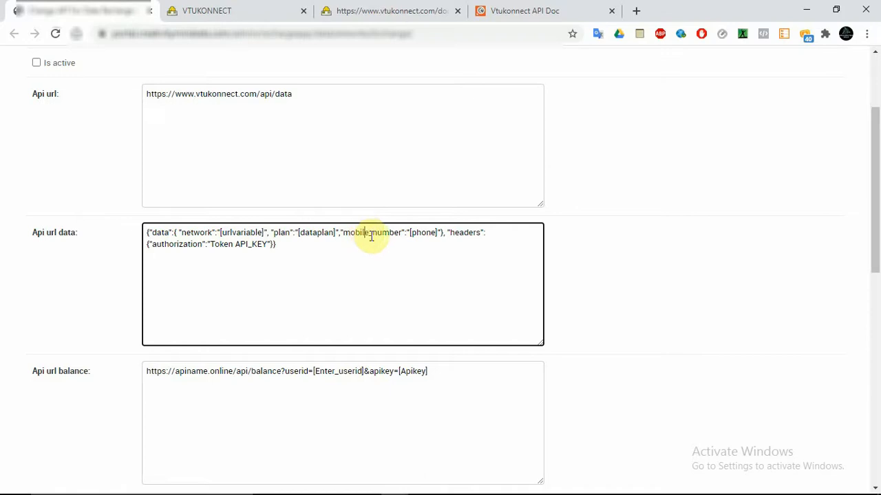
double_click(371, 234)
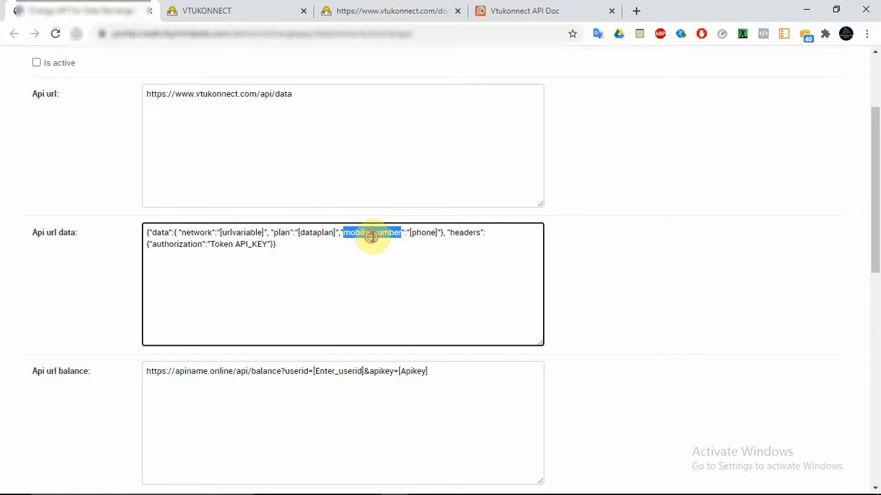
left_click(461, 233)
Compare the headers with the Buy Data documentation and copy its full Authorization value, including the word Token.
left_click(523, 11)
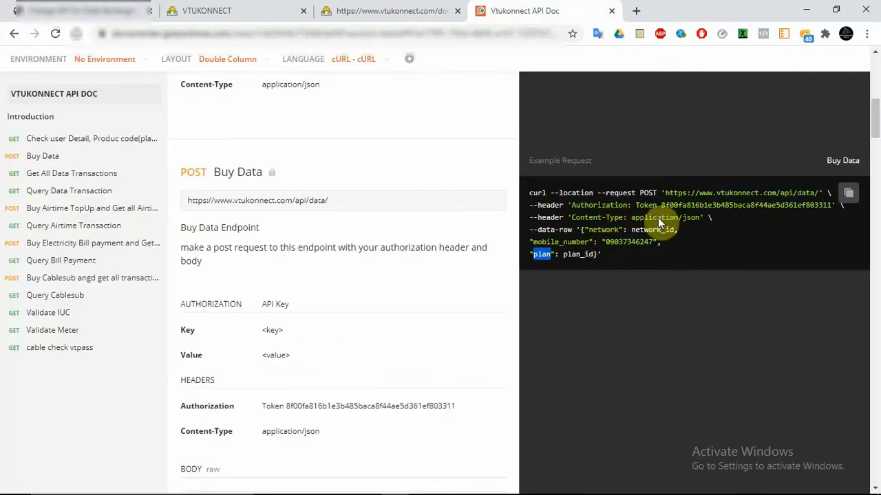
left_click(548, 207)
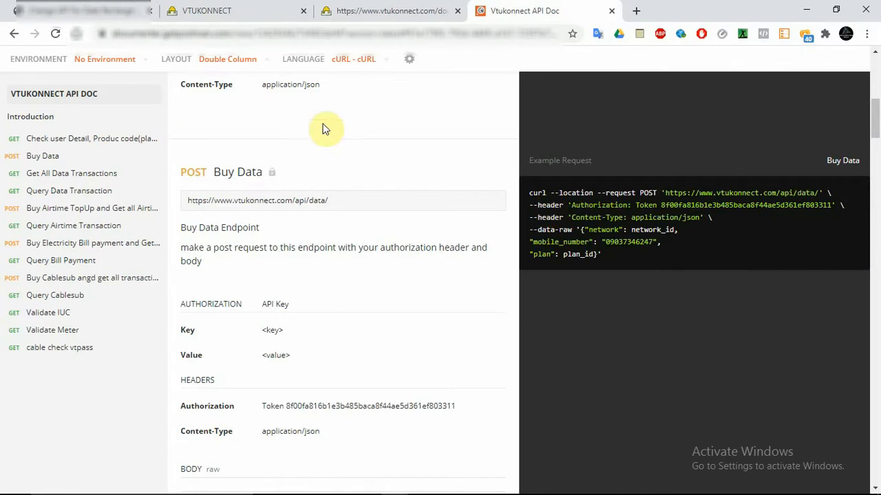
left_click(82, 10)
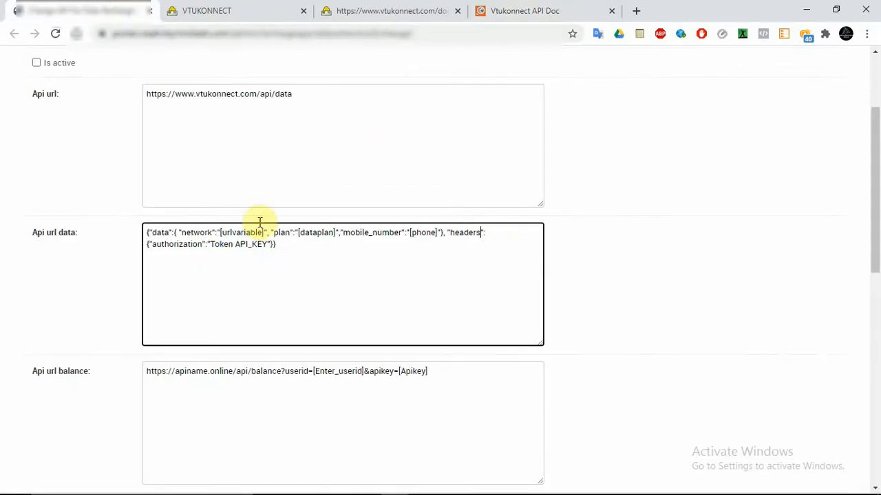
left_click(510, 8)
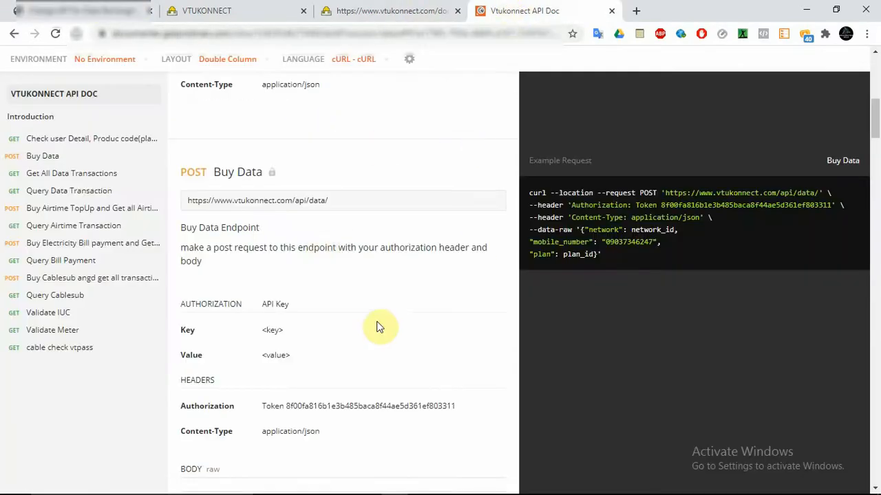
scroll(375, 329, "down", 2)
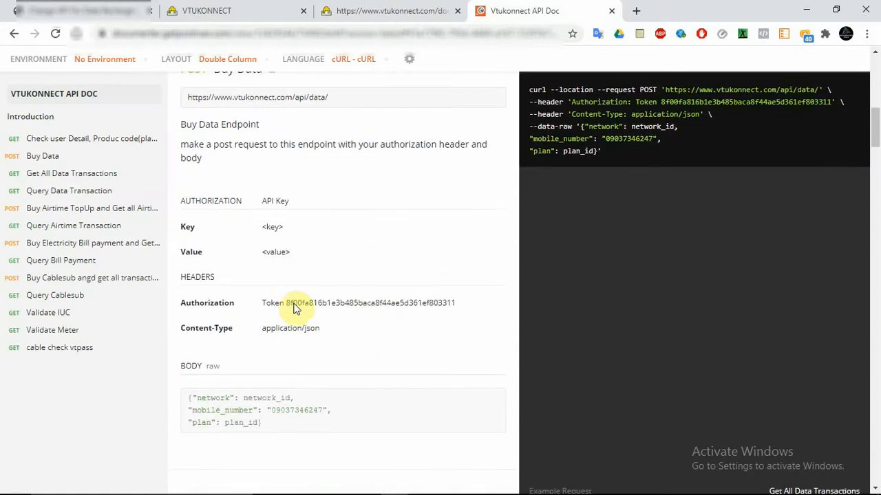
left_click_drag(289, 307, 456, 310)
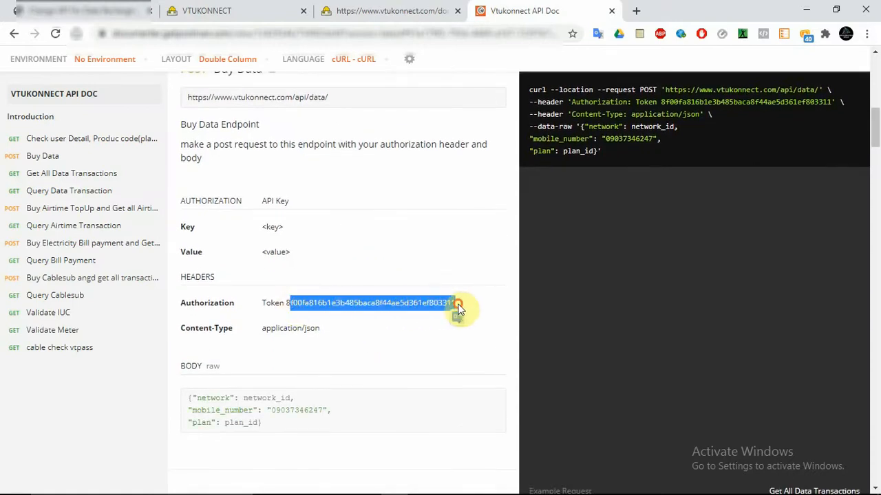
left_click(264, 307)
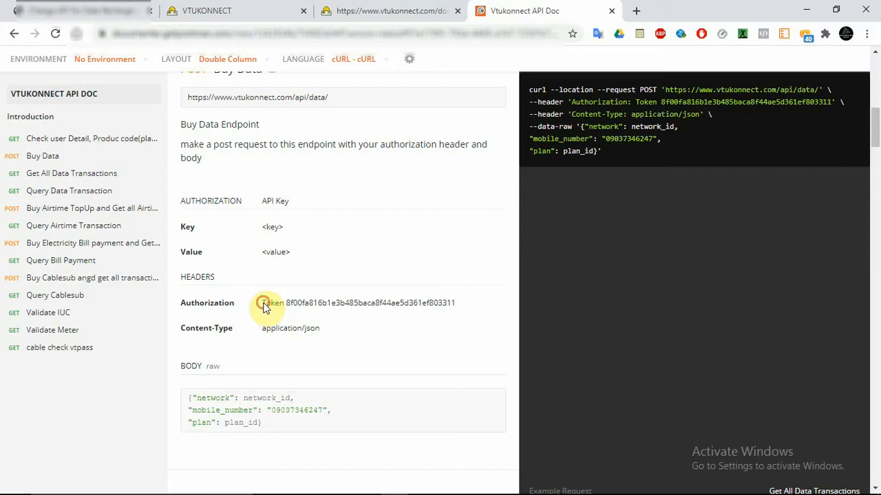
left_click_drag(264, 307, 453, 305)
right_click(456, 302)
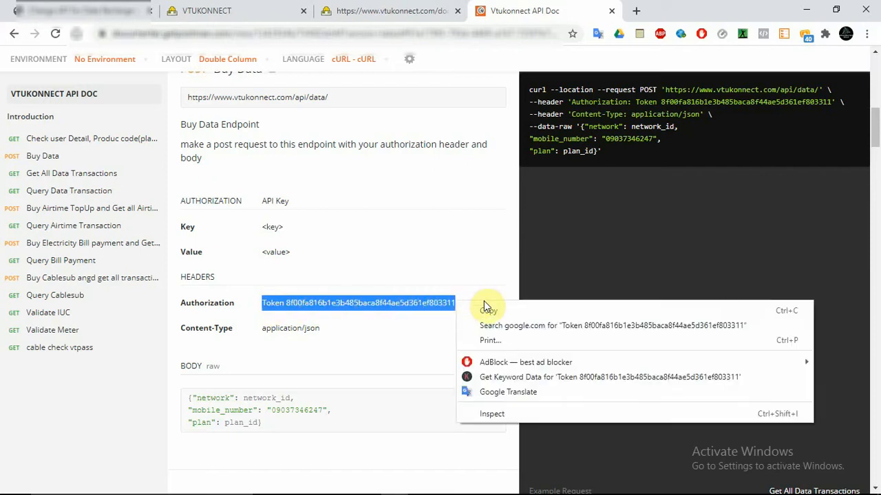
left_click(481, 308)
Replace the Token API_KEY placeholder in the Api url data's authorization header with the copied authorization token.
left_click(96, 10)
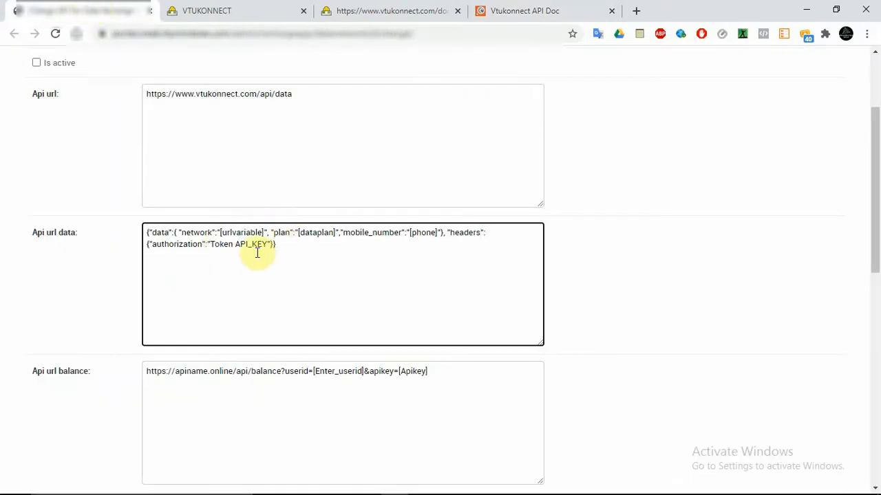
left_click_drag(210, 244, 260, 244)
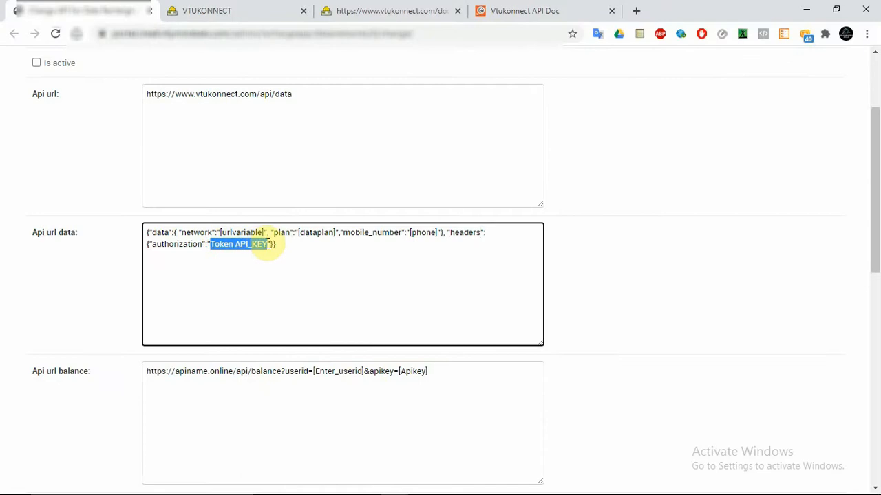
key("ctrl+v")
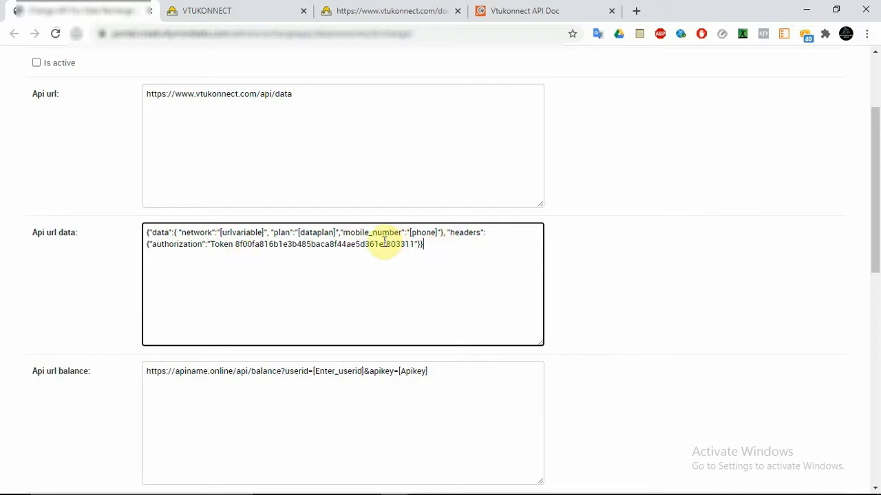
Examine the Api url balance, Network code json and Network data amount json fields further down the form.
mouse_move(877, 177)
left_mouse_down()
mouse_move(877, 158)
mouse_move(877, 195)
left_mouse_up()
left_click_drag(405, 370, 401, 371)
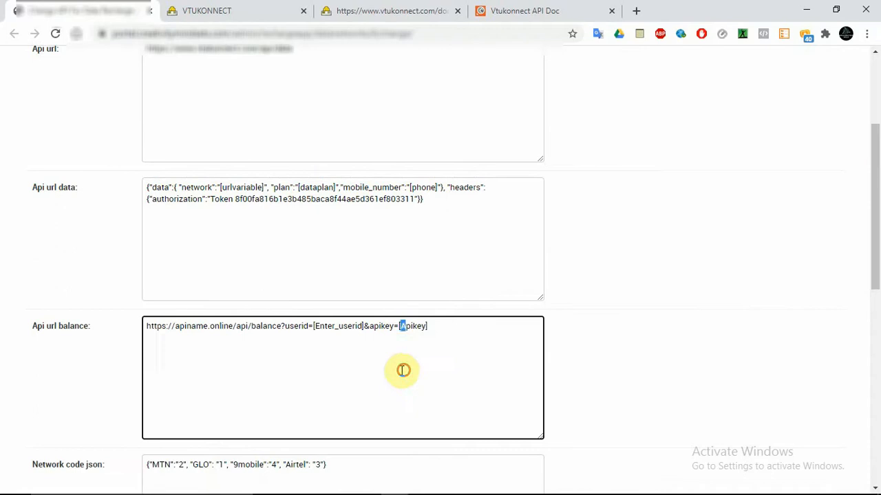
left_click(400, 370)
left_click(450, 373)
left_click_drag(877, 146, 878, 250)
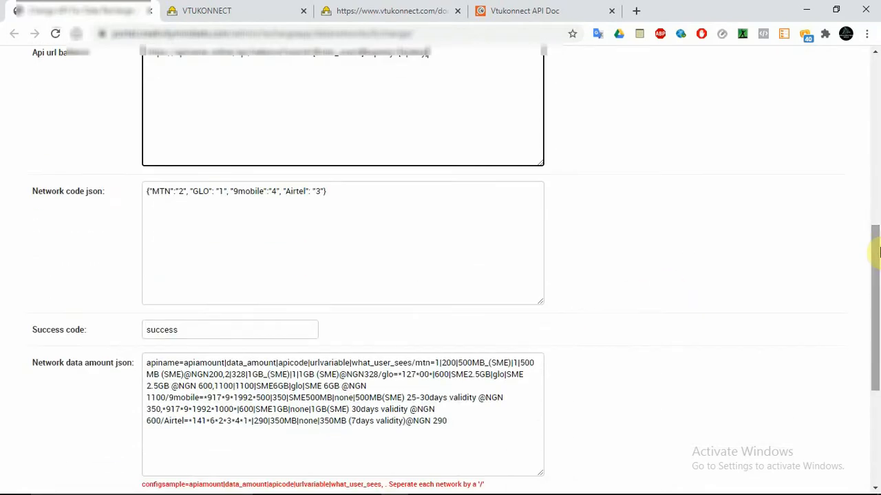
Look up the network and plan IDs in the API documentation's product code endpoint and the VTUKONNECT price list.
left_click(520, 12)
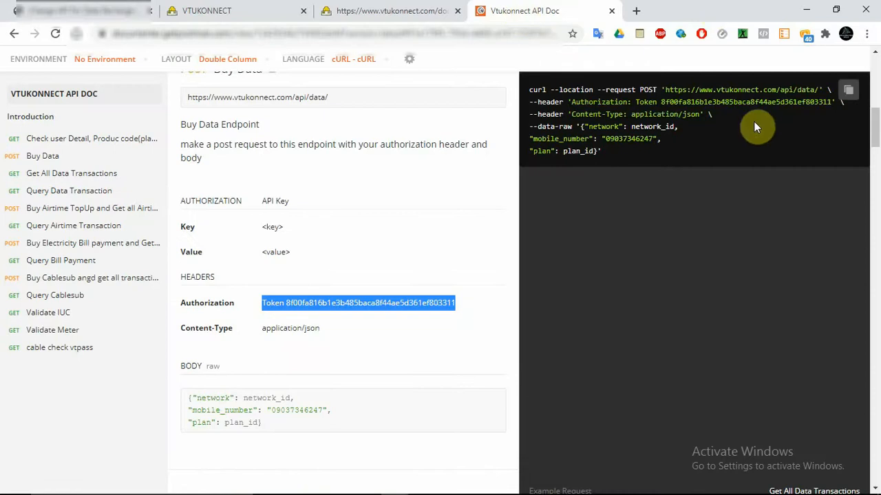
double_click(665, 126)
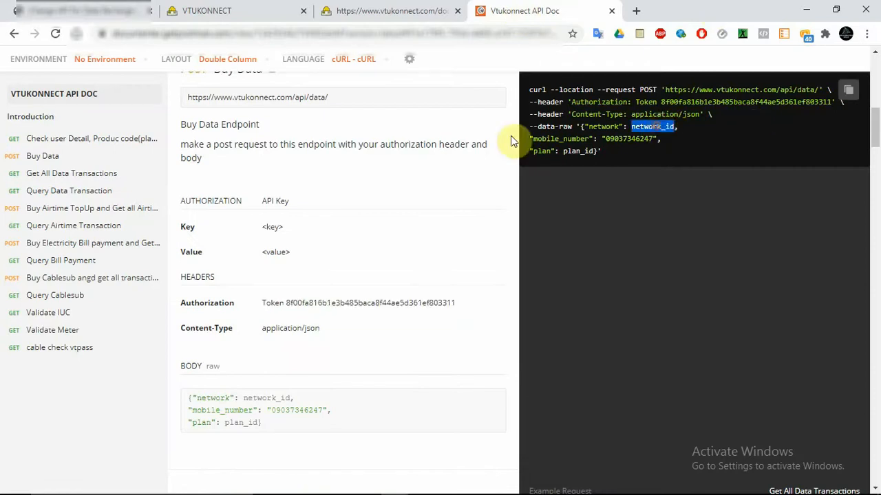
left_click(66, 139)
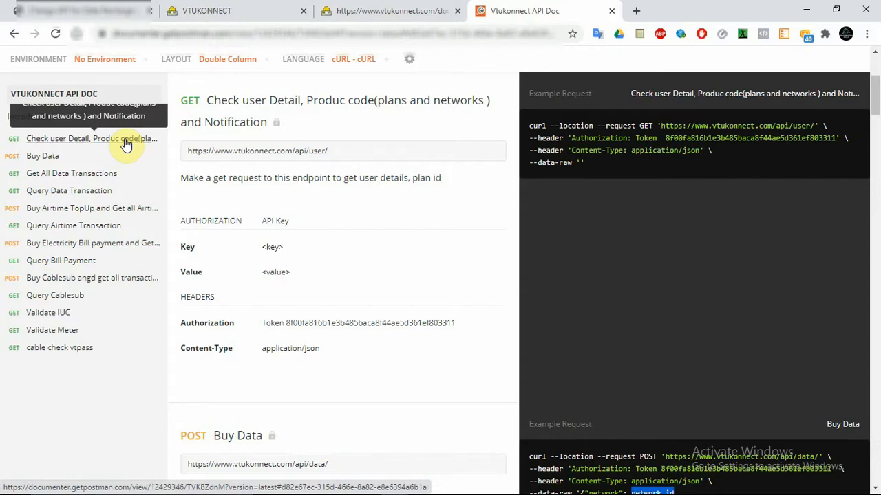
scroll(871, 99, "up", 2)
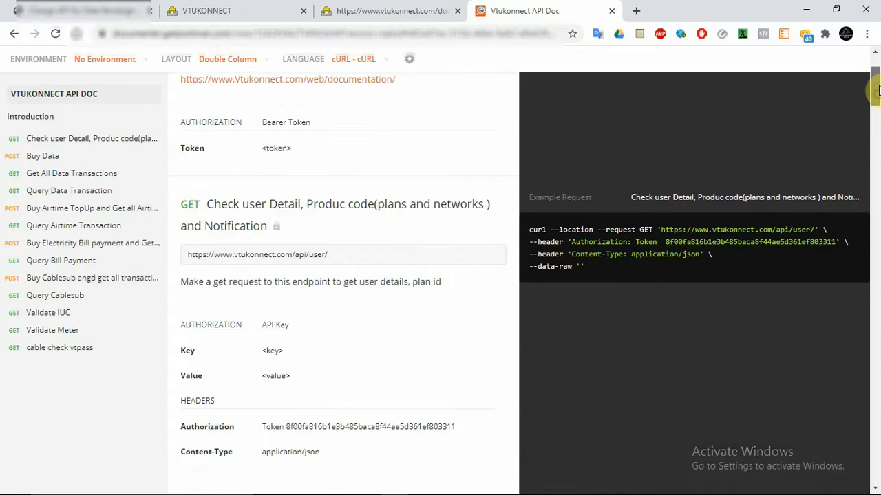
left_click(76, 141)
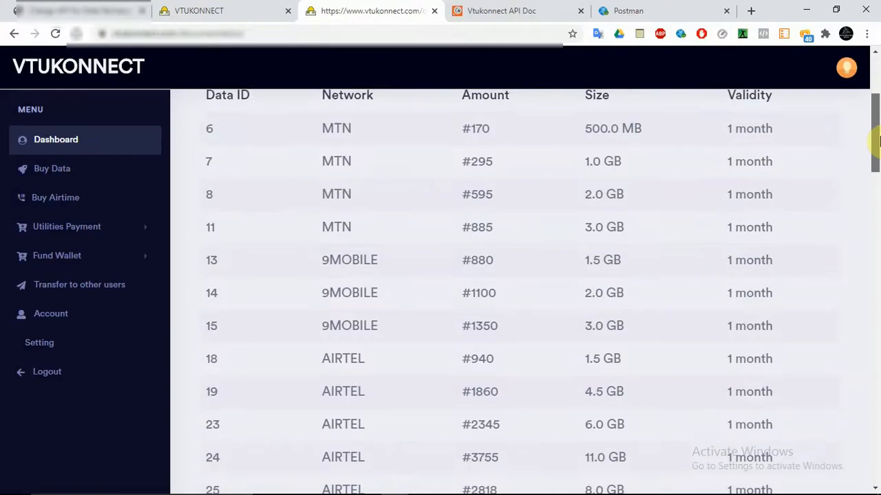
scroll(878, 135, "up", 1)
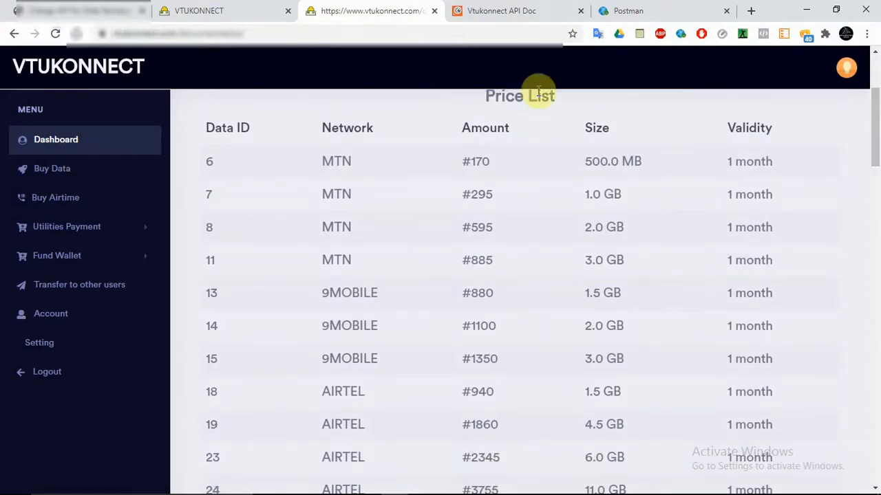
Compare the VTUKONNECT price list's Data ID and Network columns with the portal's network placeholder and the Buy Data request body.
double_click(225, 125)
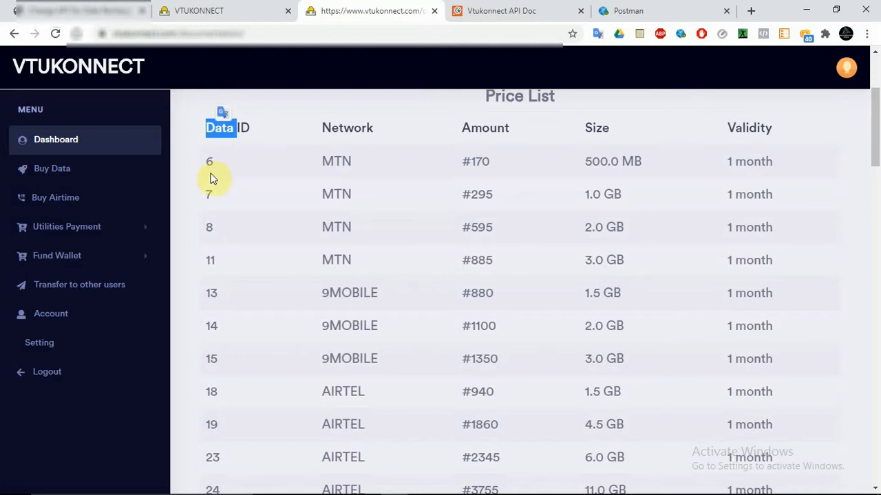
left_click(364, 125)
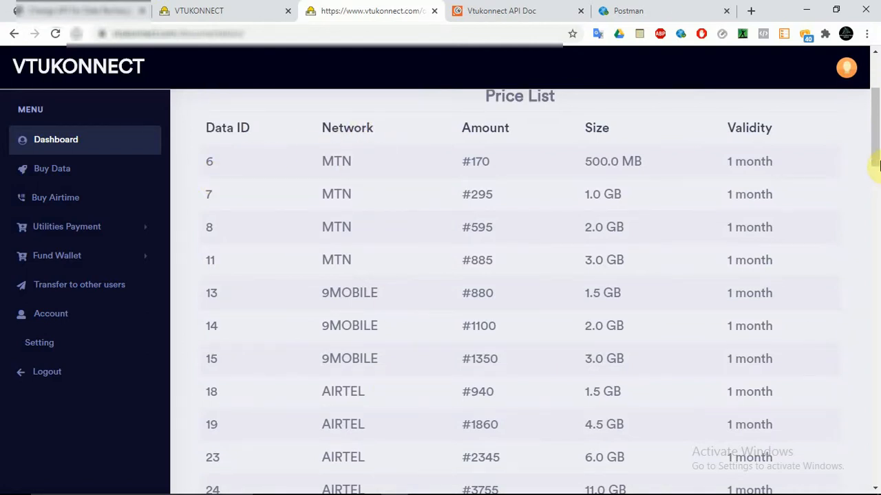
left_click_drag(878, 165, 873, 142)
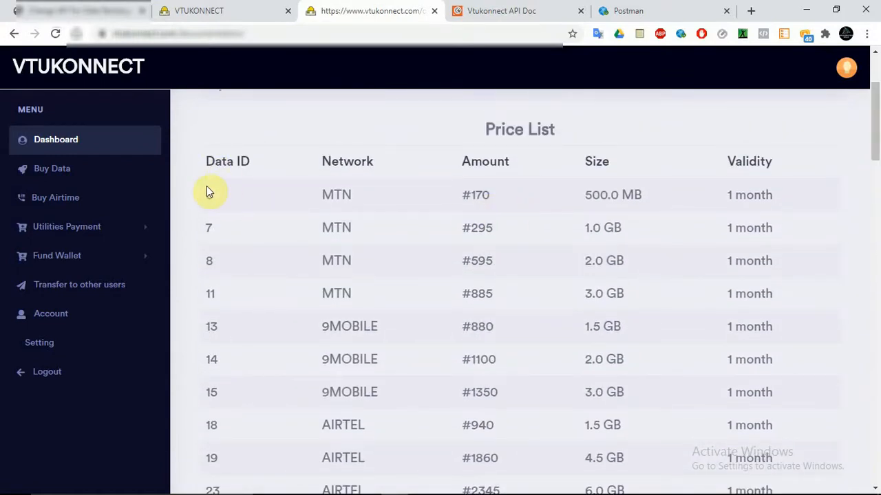
double_click(331, 193)
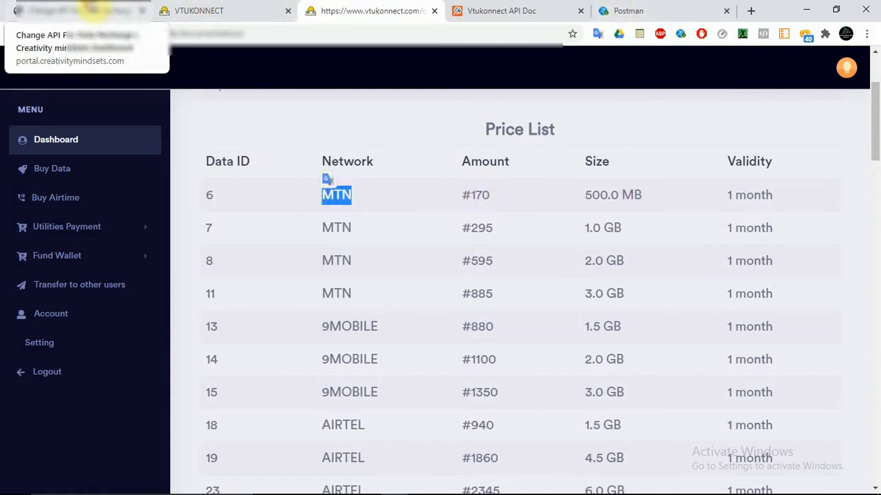
left_click(93, 9)
left_click_drag(874, 285, 878, 215)
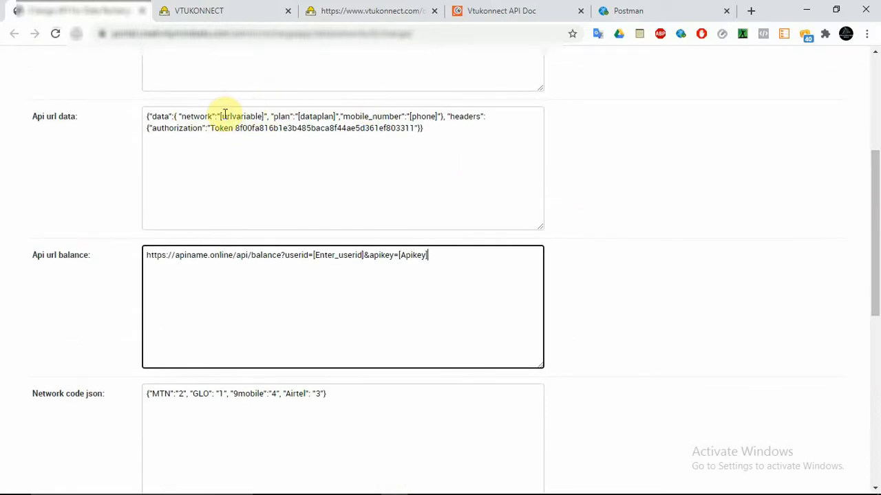
left_click_drag(219, 115, 267, 114)
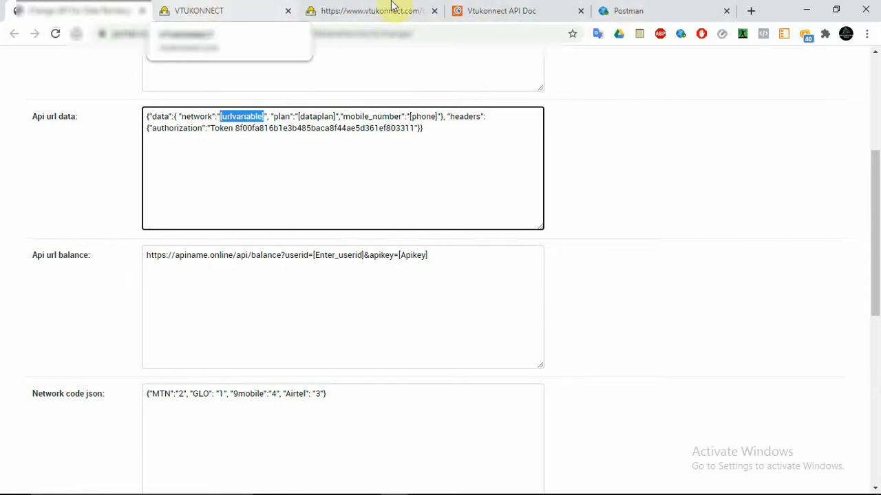
left_click(475, 10)
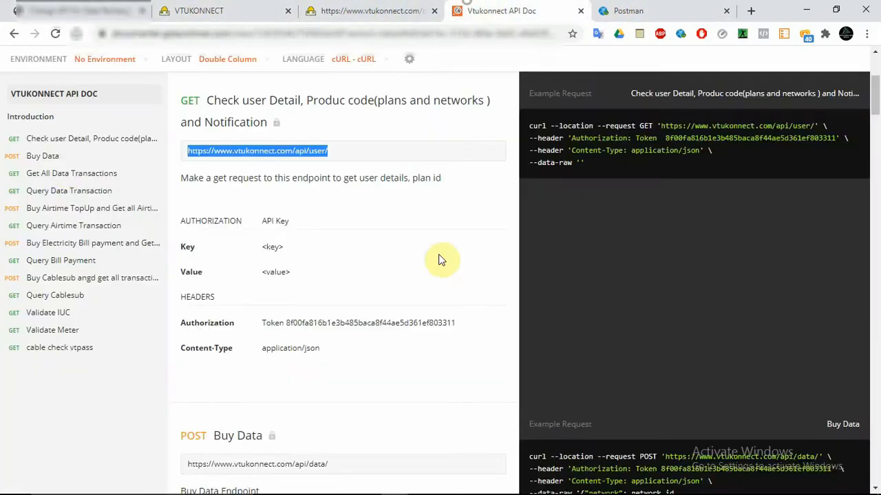
left_click(48, 158)
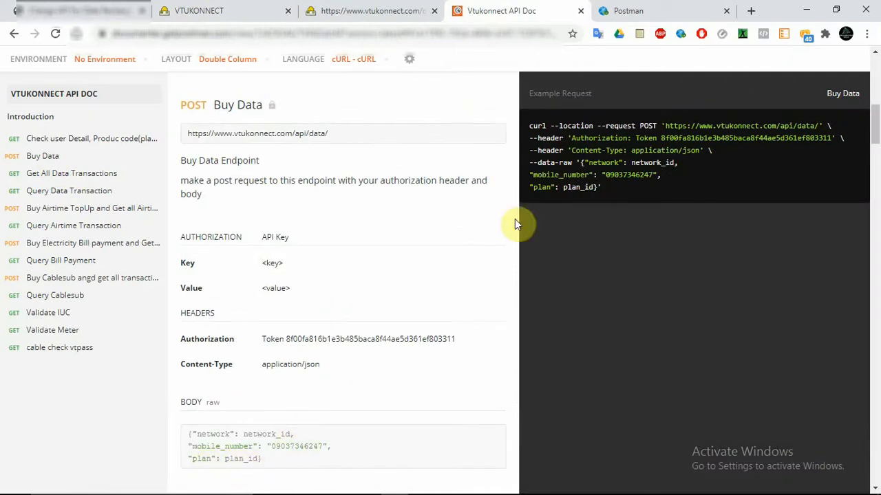
left_click(372, 10)
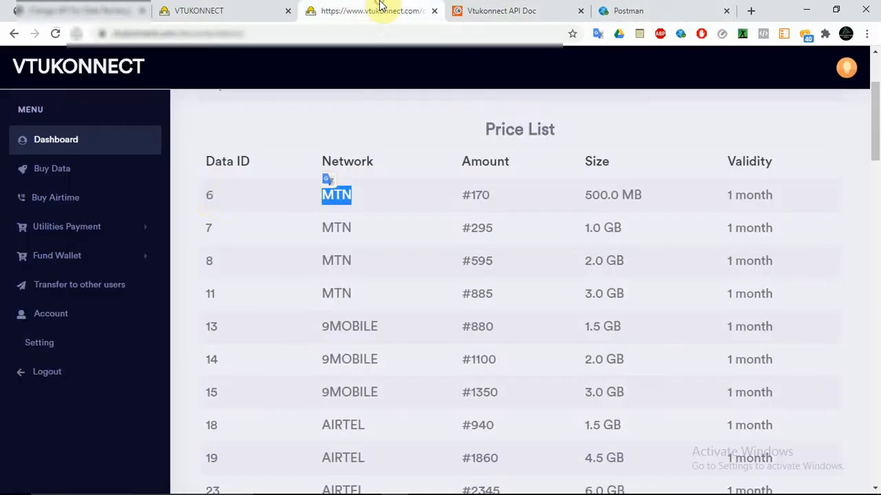
double_click(209, 196)
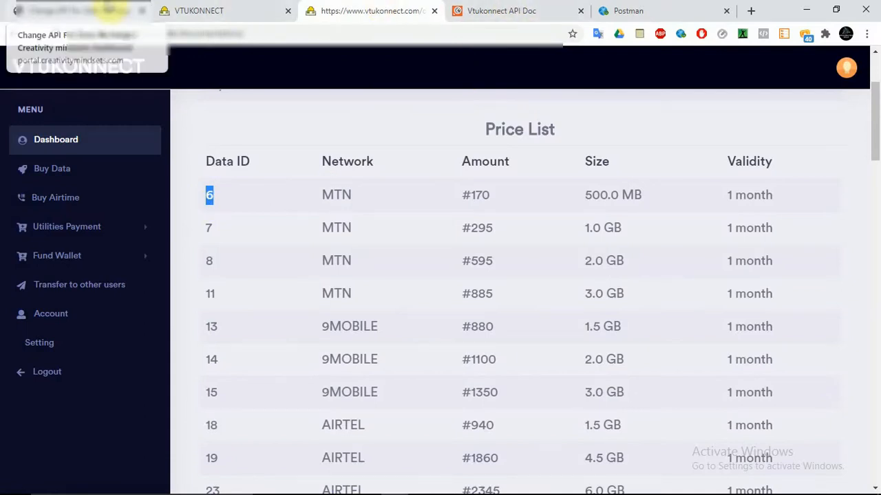
left_click(482, 10)
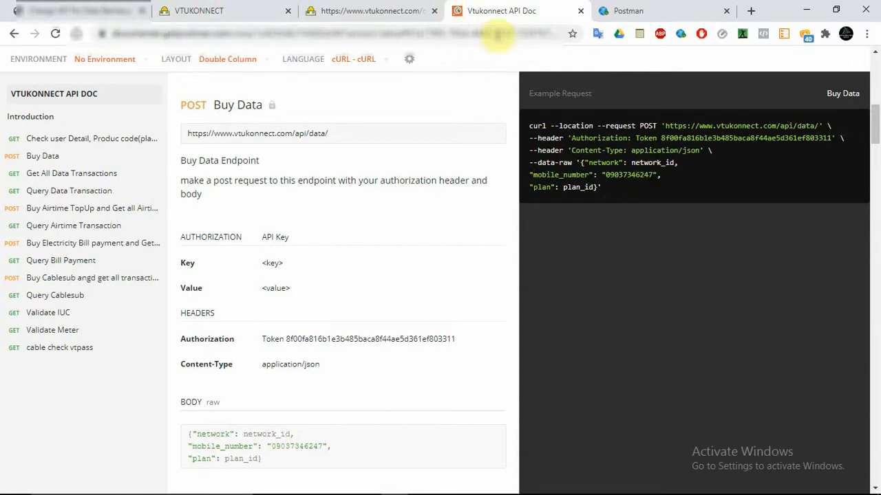
left_click(362, 7)
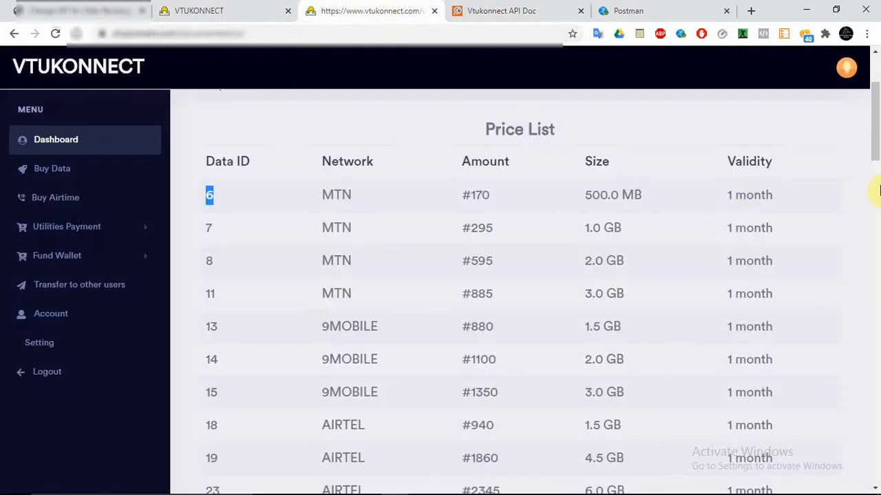
Look up the ID of each network in the VTUKONNECT Network List below the data prices.
left_click_drag(878, 159, 878, 276)
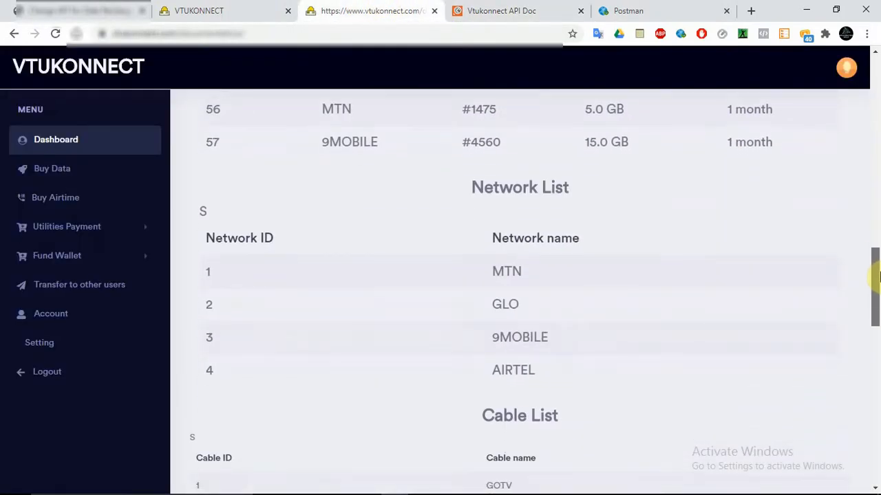
double_click(265, 247)
double_click(220, 277)
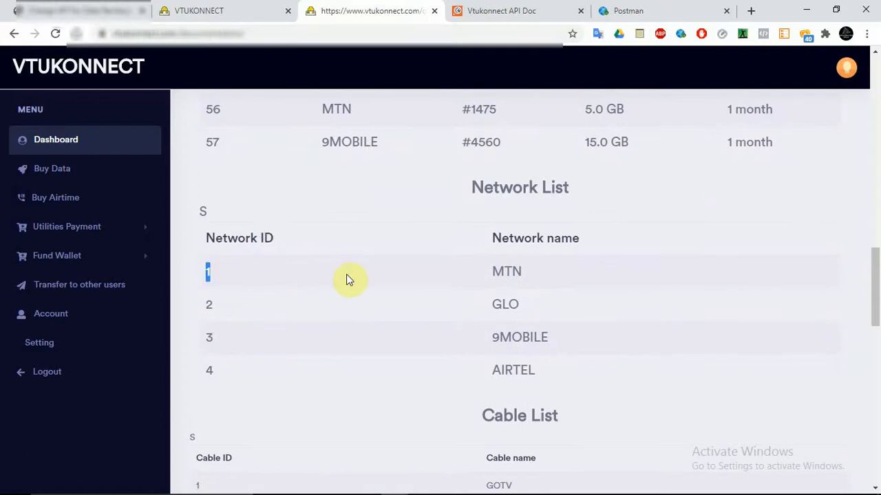
mouse_move(878, 297)
left_mouse_down()
mouse_move(878, 246)
mouse_move(878, 305)
mouse_move(877, 291)
left_mouse_up()
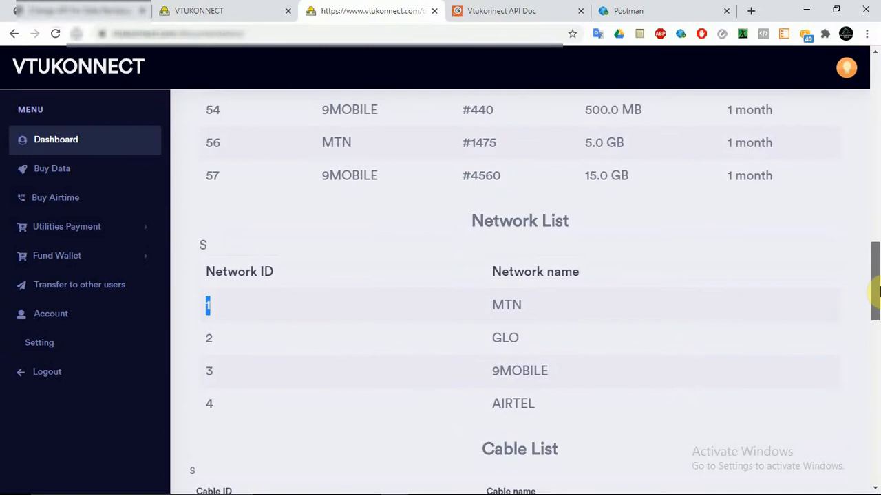
left_click_drag(877, 291, 877, 232)
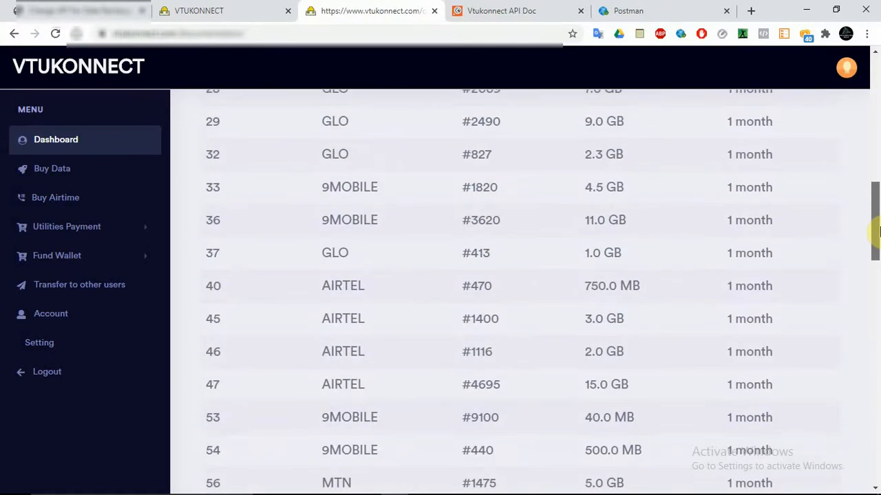
In the portal's Network code json, set the 9mobile code to 3 and the Airtel code to 4.
left_click(99, 9)
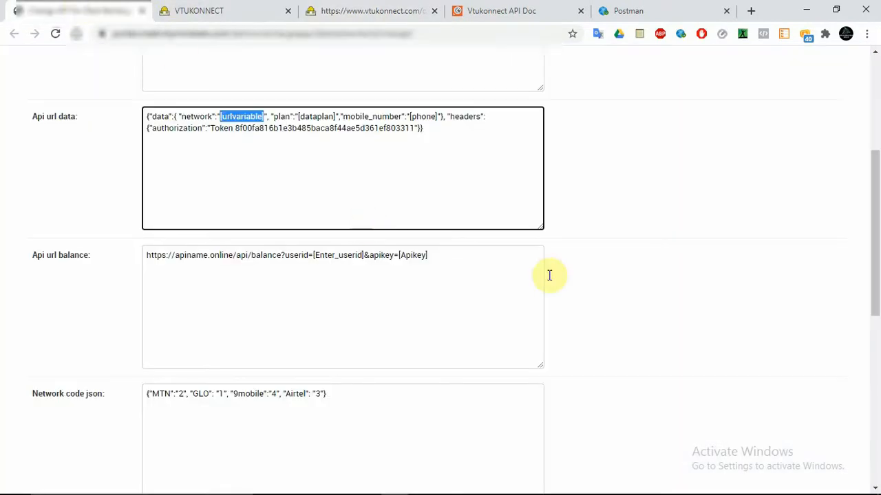
left_click(275, 394)
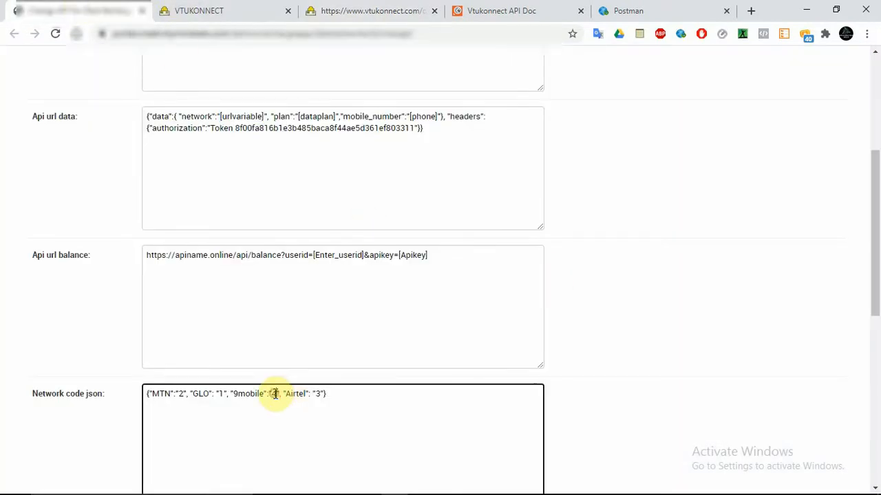
key("BackSpace")
type("3")
key("Delete")
type("4")
Set the GLO code to 2 and the MTN code to 1 in the Network code json.
key("Left")
key("Left")
key("Left")
key("Left")
key("Left")
key("Left")
key("Left")
key("Left")
key("Left")
key("BackSpace")
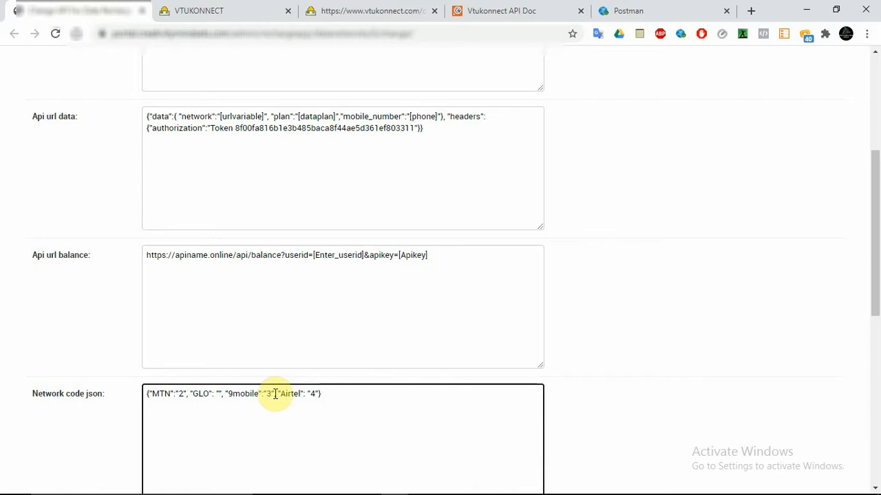
type("2")
key("Left")
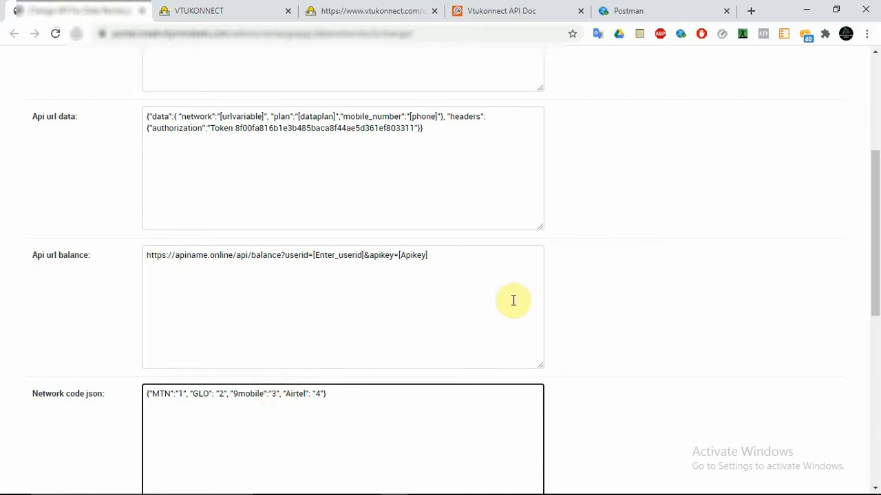
Review the authorization header in the Api url data above the network codes.
scroll(877, 270, "down", 2)
left_click_drag(879, 270, 877, 224)
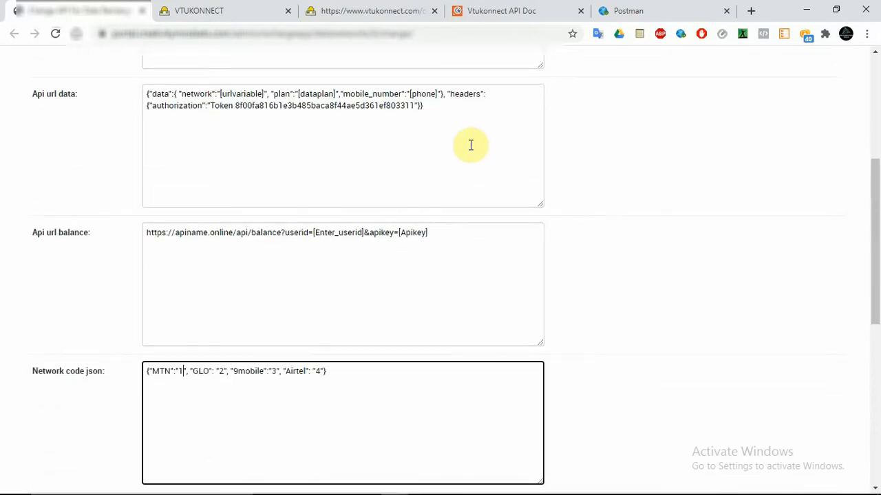
left_click_drag(178, 110, 214, 106)
left_click(483, 131)
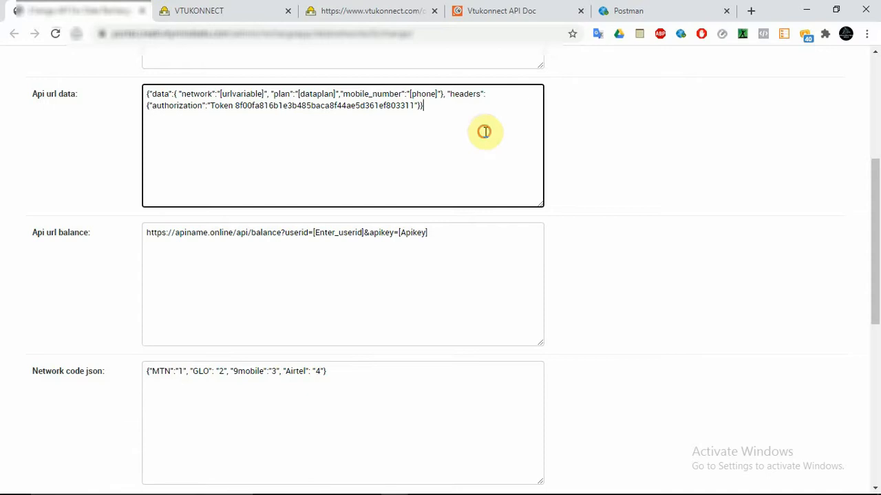
left_click_drag(484, 132, 129, 105)
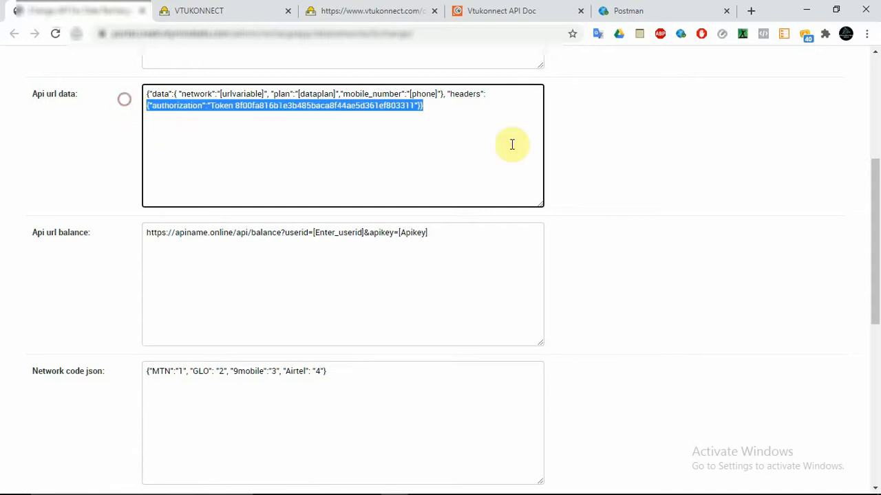
Examine the Network data amount json and its config sample, including the data_amount part of the format.
left_click(845, 232)
left_click_drag(874, 234, 877, 351)
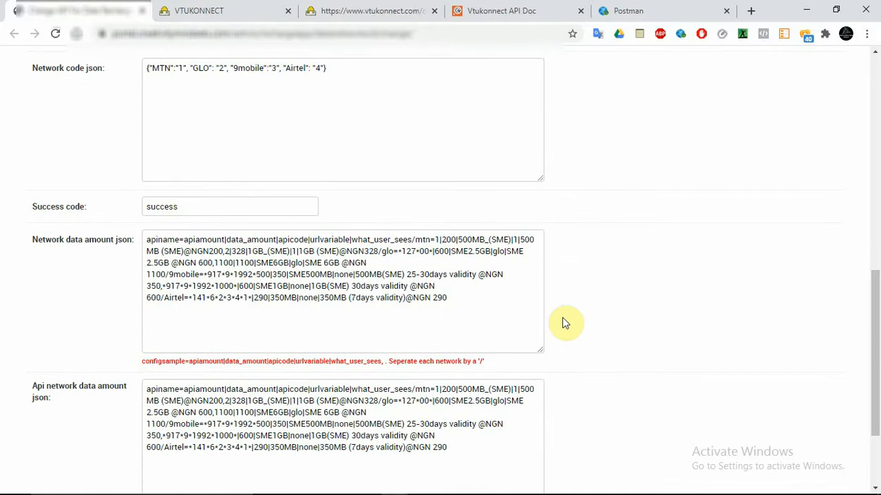
left_click_drag(879, 336, 878, 315)
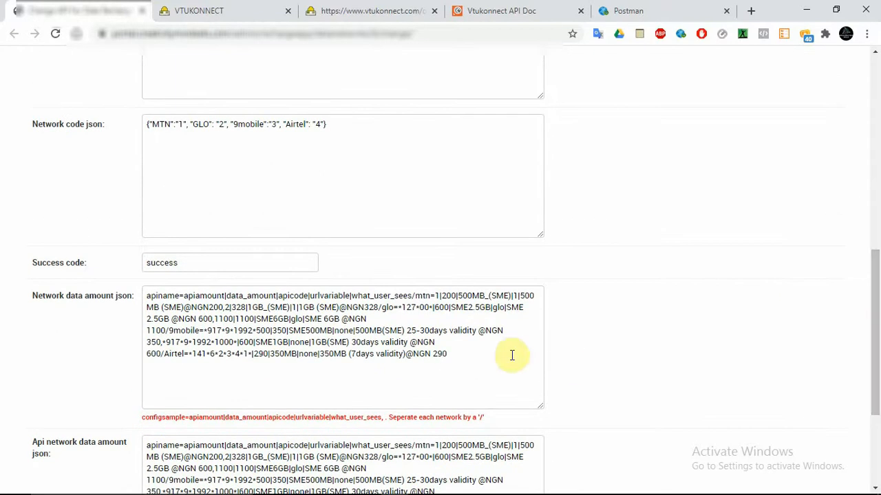
left_click_drag(140, 420, 503, 432)
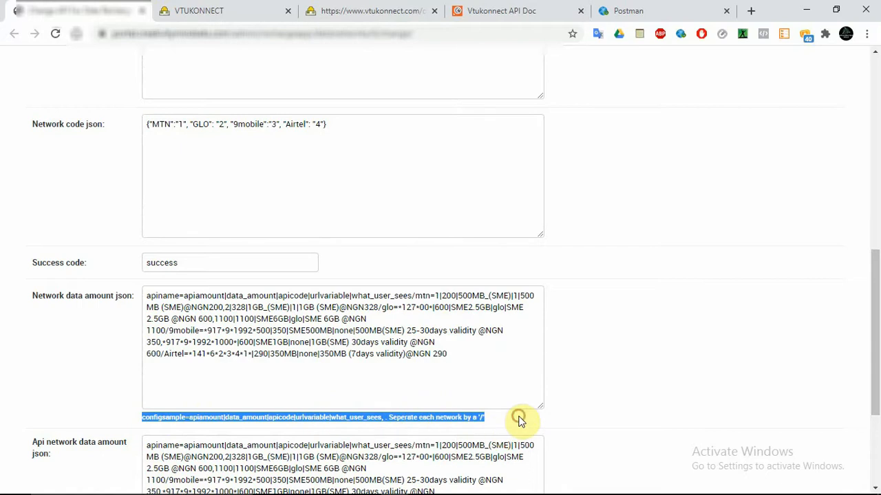
left_click(519, 419)
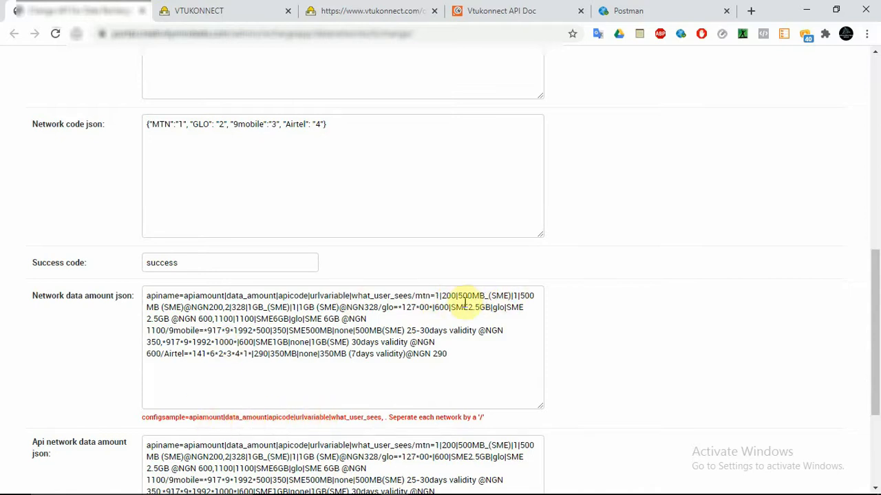
double_click(236, 418)
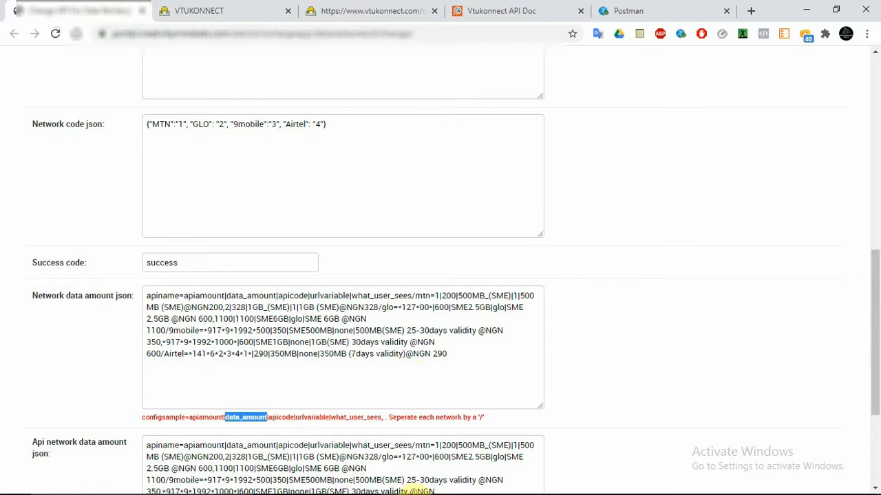
Switch to Notepad++, create a new blank document and move its window aside.
right_click(421, 483)
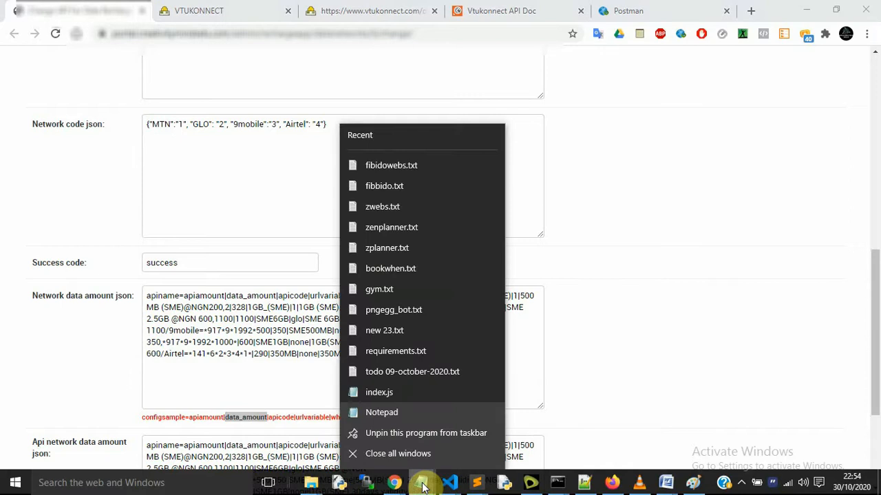
right_click(584, 483)
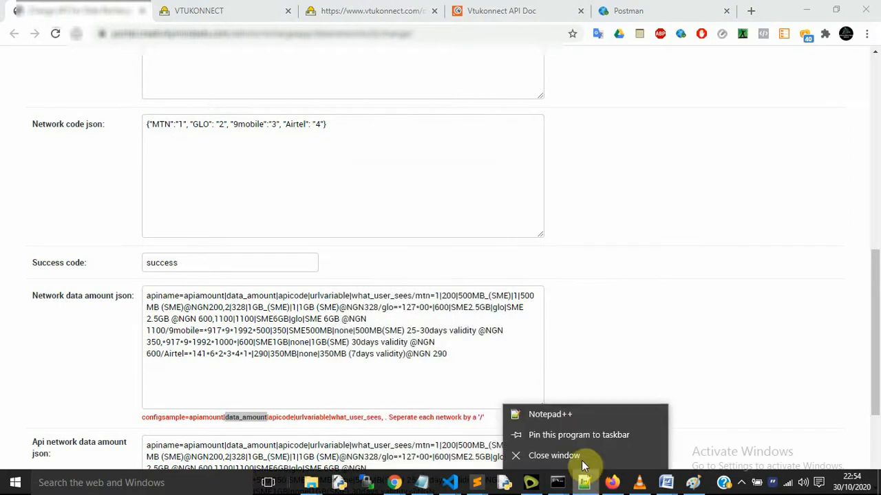
left_click(569, 412)
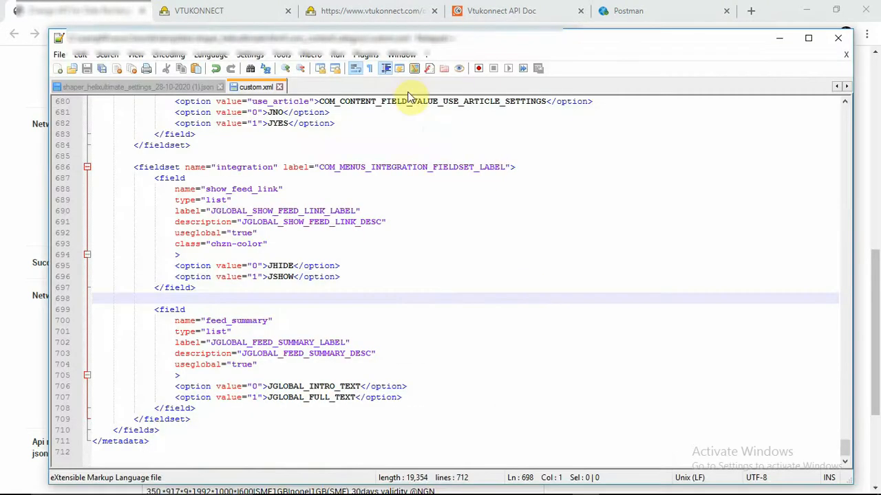
left_click(368, 232)
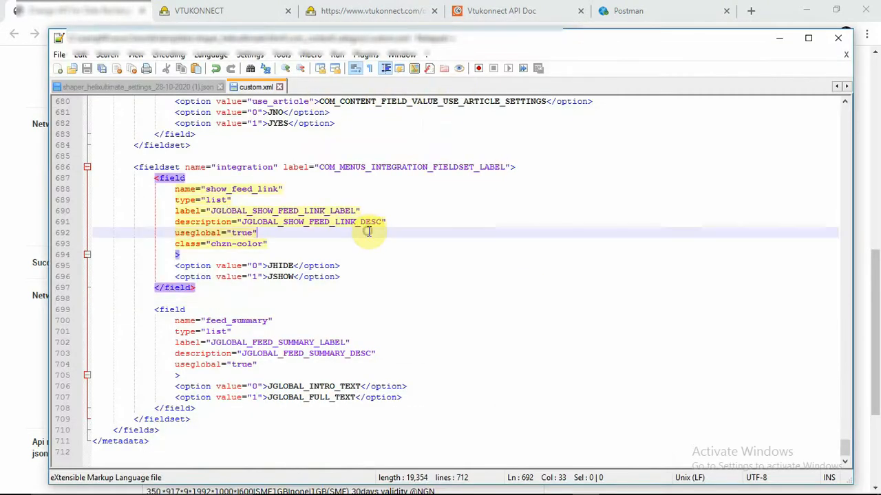
key("ctrl+n")
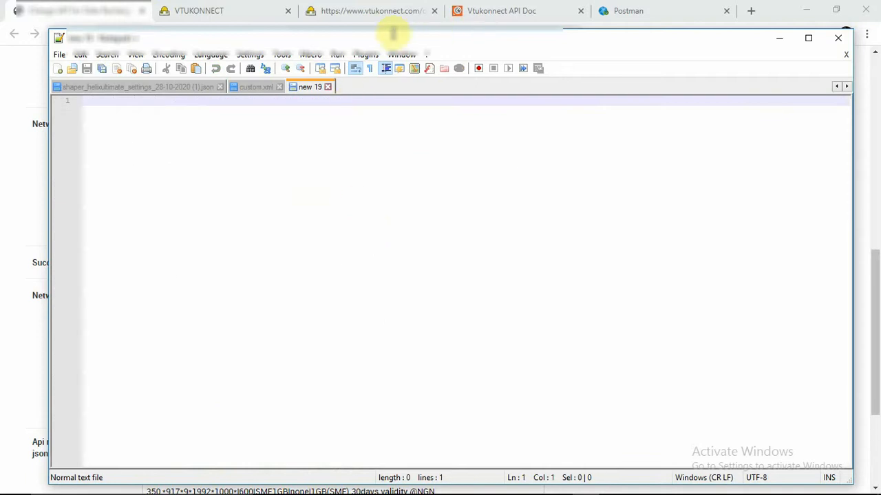
left_click_drag(392, 33, 615, 35)
Copy the entire Network data amount json text into the blank Notepad++ document and shift its window so the full lines show.
left_click(179, 309)
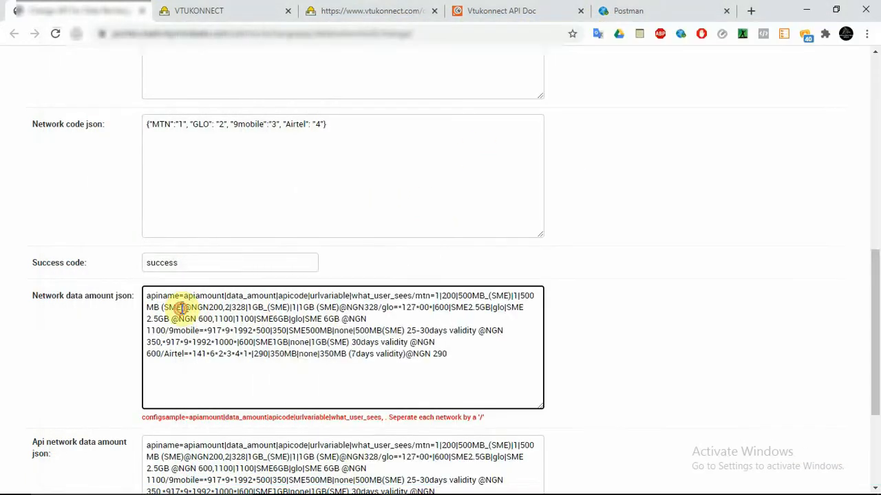
key("ctrl+a")
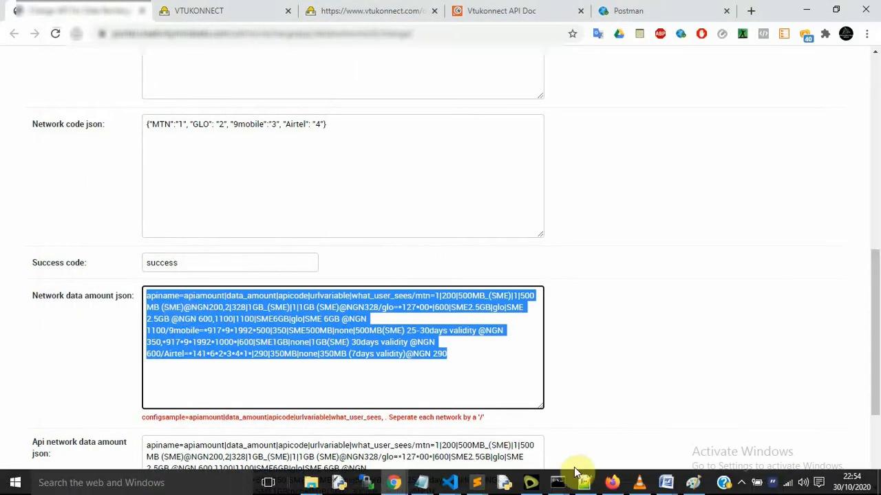
left_click(583, 484)
type("apiname=apiamount|data_amount|apicode|urlvariable|what_user_sees/mtn=1|200|500MB_(SME)|1|500MB (SME)@NGN200,2|328|1GB_(SME)|1|1GB (SME)@NGN328/glo=*127*00*|600|SME2.5GB|glo|SME 2.5GB @NGN 600,1100|1100|SME6GB|glo|SME 6GB @NGN 1100/9mobile=*917*9*1992*500|350|SME500MB|none|500MB(SME) 25-30days validity @NGN 350,*917*9*1992*1000*|600|SME1GB|none|1GB(SME) 30days validity @NGN 600/Airtel=*141*6*2*3*4*1*|290|350MB|none|350MB (7days validity)@NGN 290")
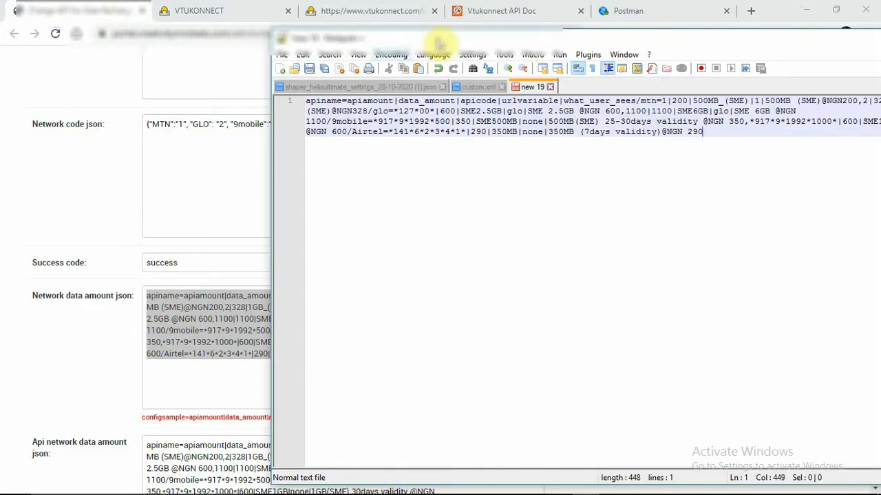
left_click_drag(481, 36, 251, 38)
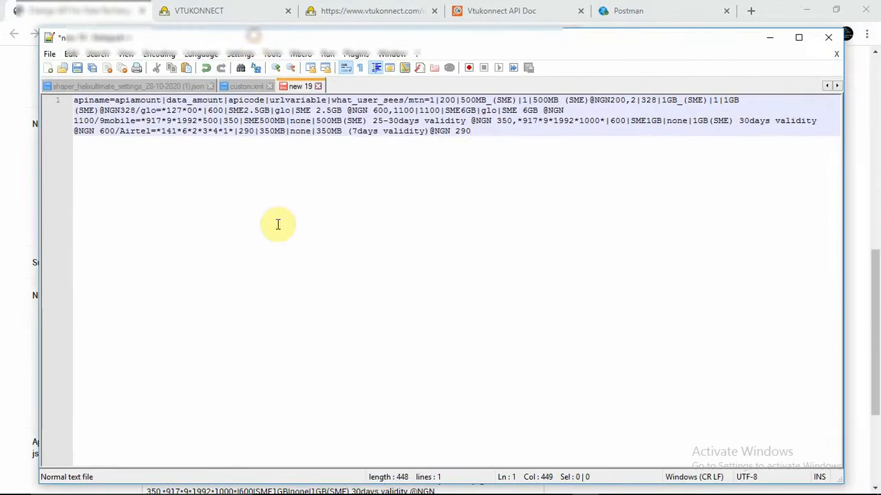
Enlarge the document text by two zoom levels.
left_click(125, 53)
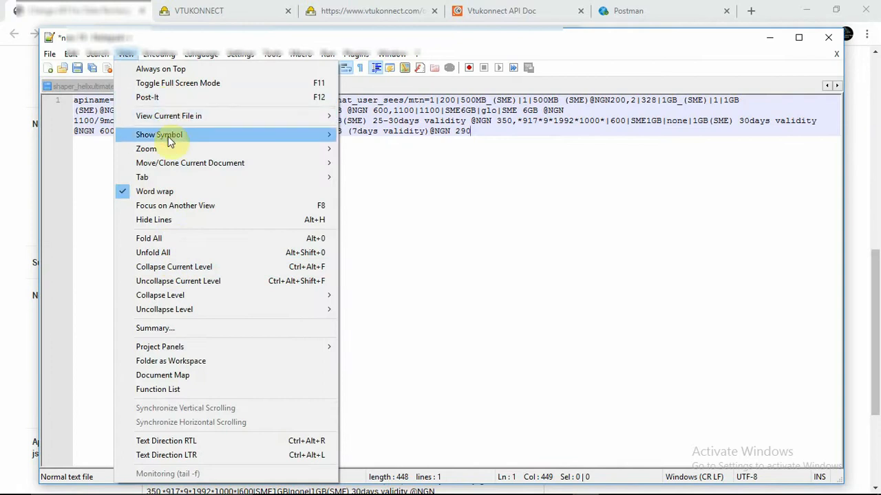
mouse_move(166, 148)
left_click(399, 150)
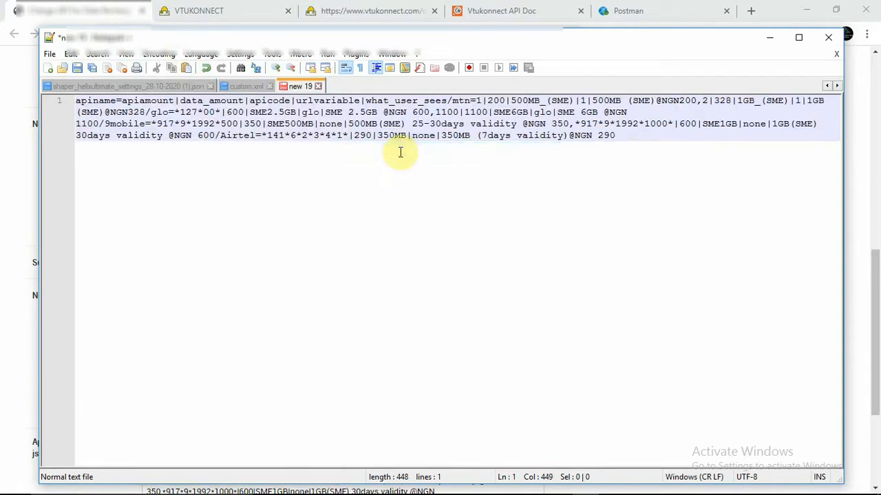
left_click(126, 55)
mouse_move(206, 151)
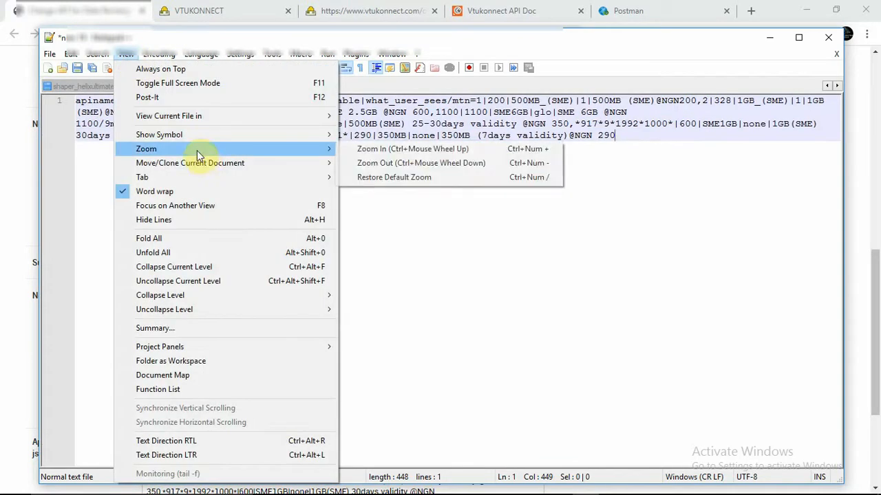
left_click(398, 152)
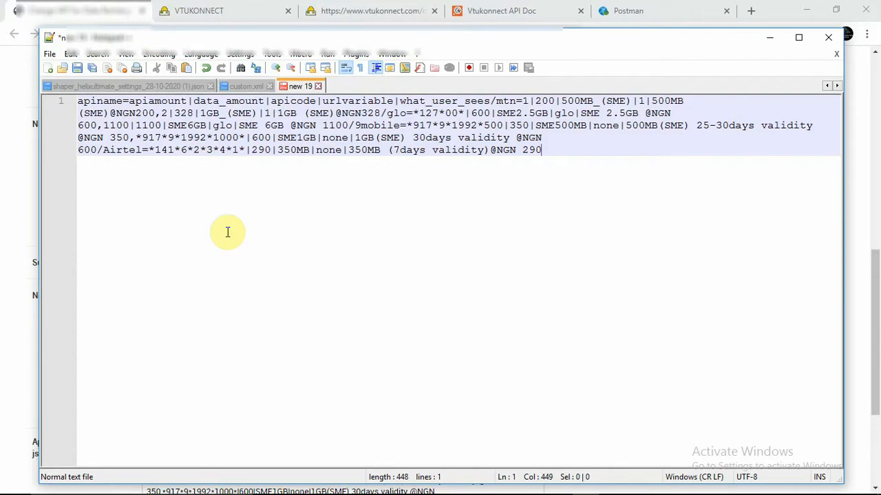
Examine the apiname format header and the slash separators in front of the mtn, glo, 9mobile and Airtel sections.
double_click(185, 191)
left_click(253, 174)
left_click(369, 217)
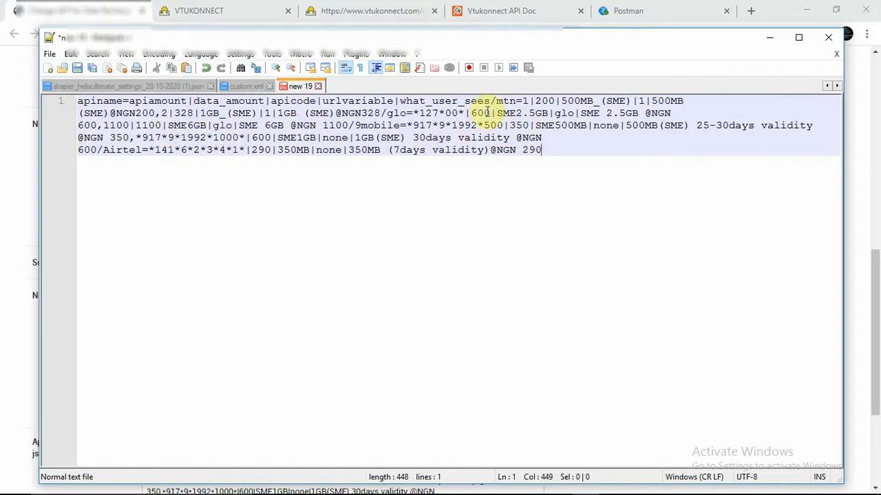
left_click_drag(490, 101, 64, 107)
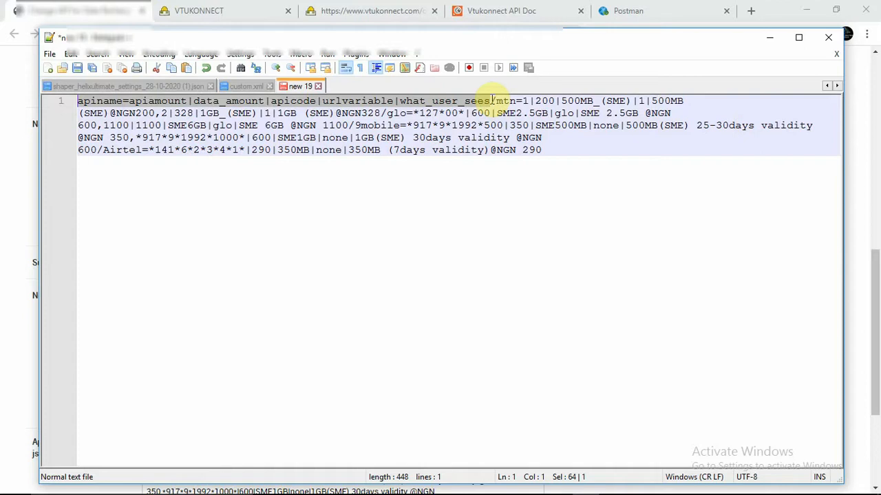
left_click(491, 101)
left_click_drag(497, 101, 490, 101)
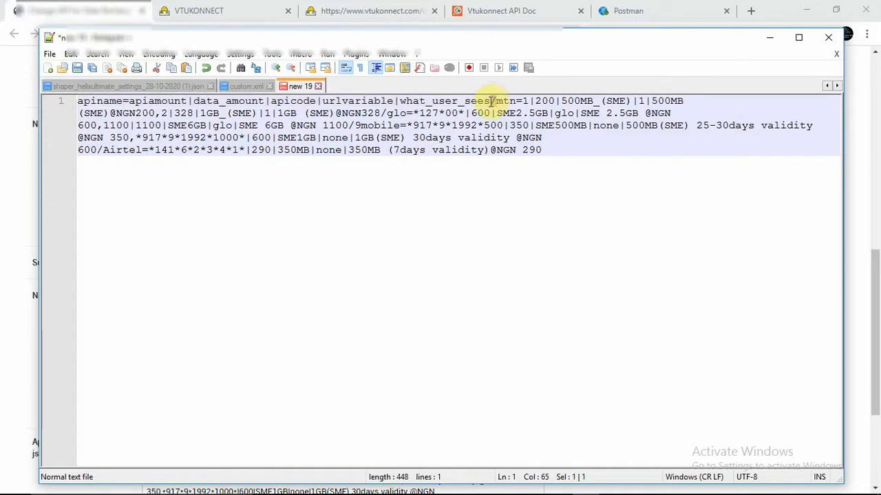
left_click(491, 101)
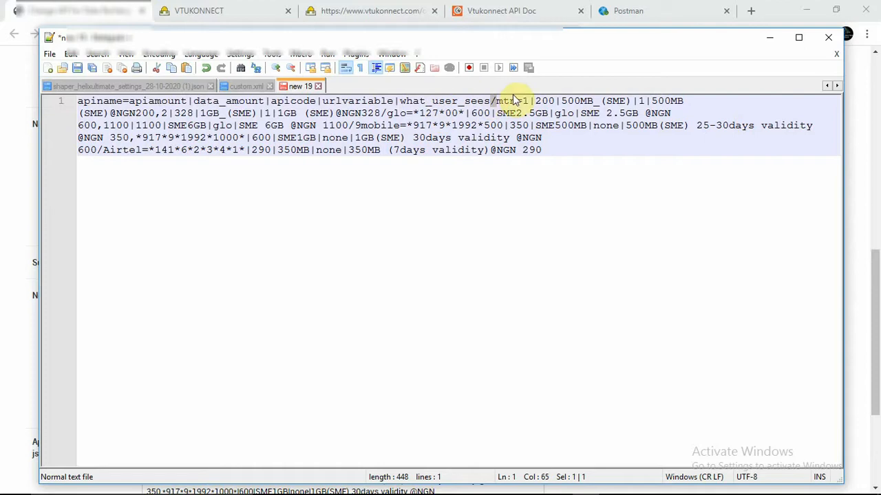
left_click(393, 112)
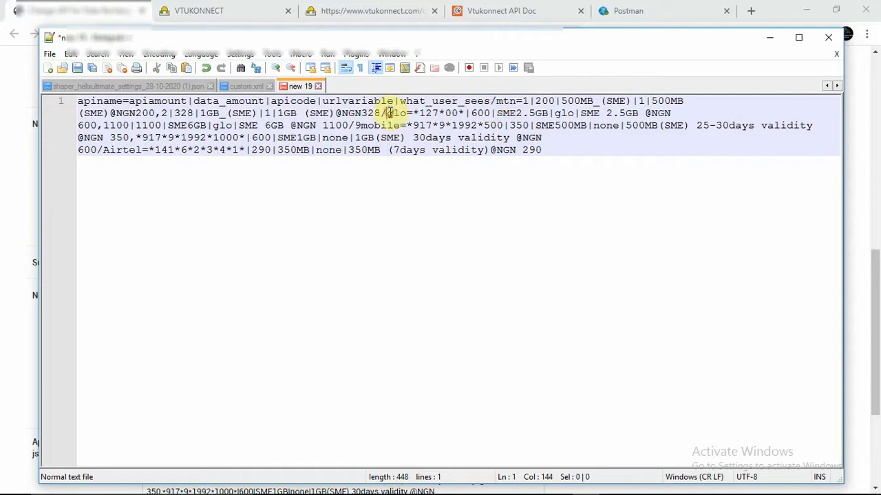
left_click(355, 125)
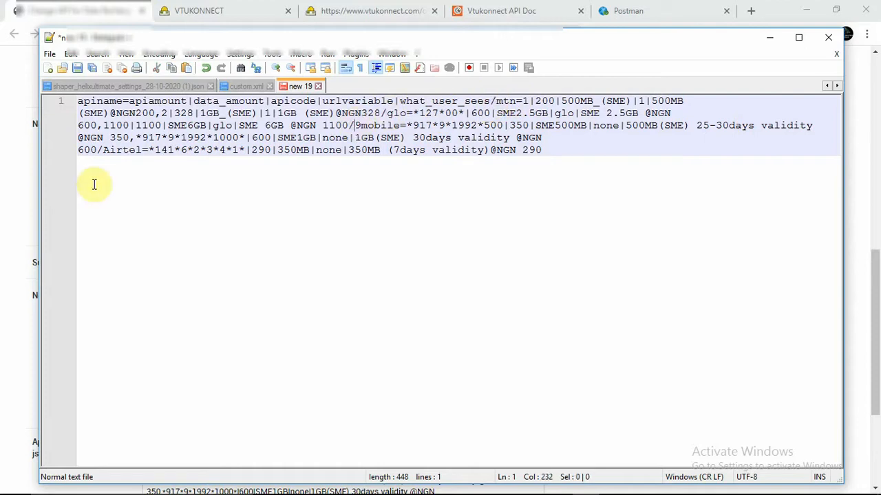
left_click(102, 149)
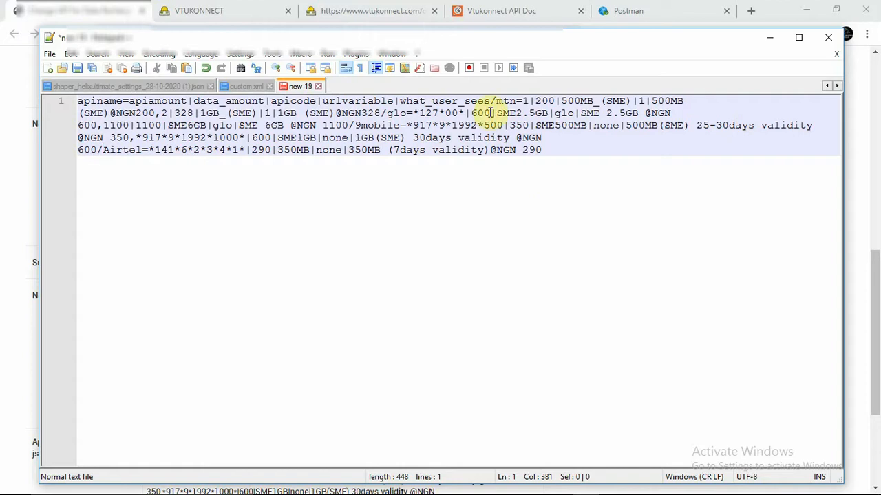
Separate the format header from the network data with blank lines and paste a copy of the mtn 500MB entry directly beneath the header.
left_click(496, 100)
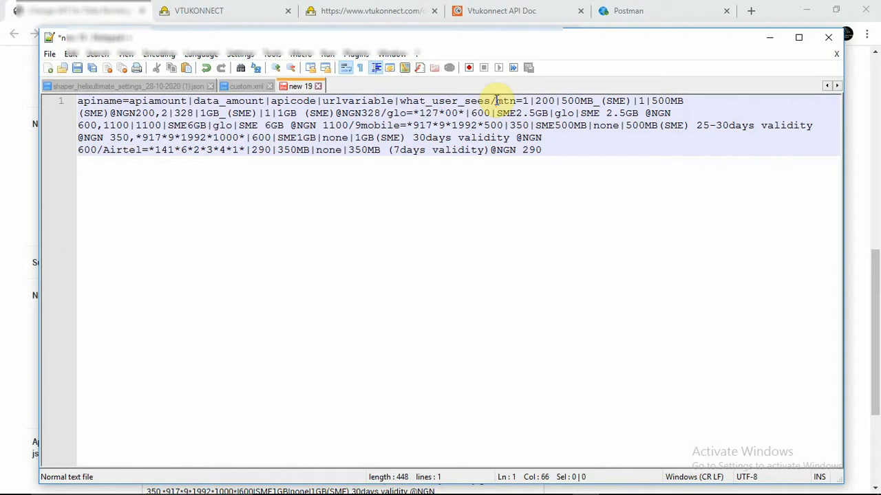
left_click_drag(495, 100, 157, 117)
key("ctrl+c")
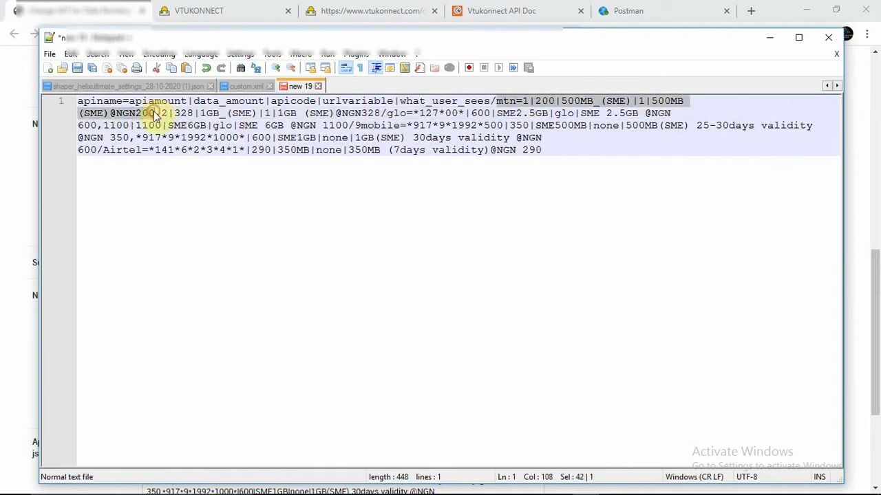
left_click(492, 100)
key("Return")
key("Return")
key("Return")
key("Return")
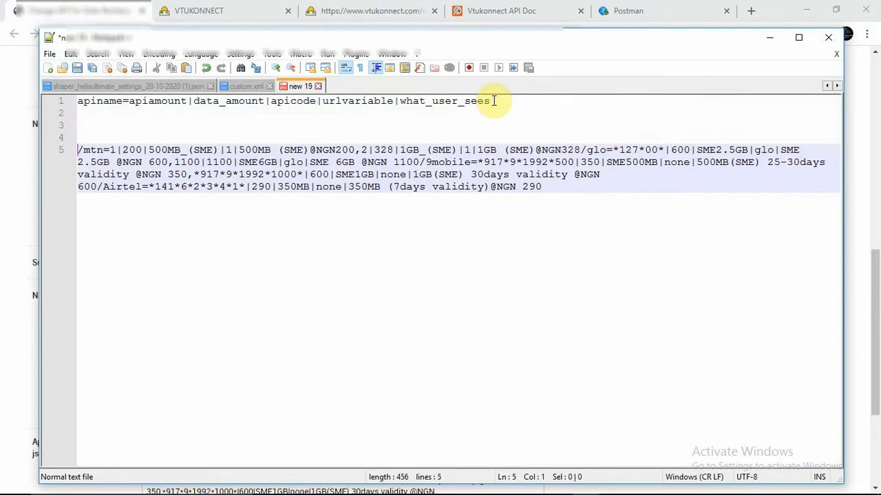
key("Up")
key("Up")
key("Up")
key("ctrl+v")
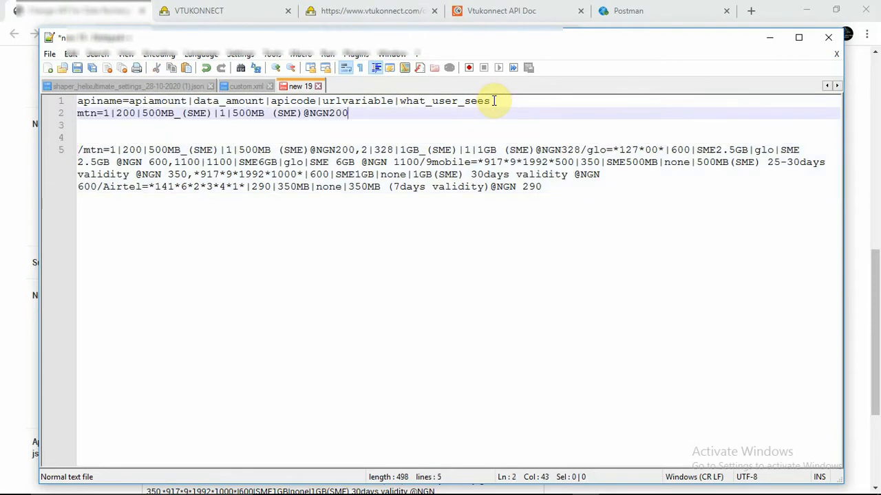
Compare the header's apiname field with mtn in the copied entry, repositioning the window to uncover the Network code json.
double_click(96, 103)
double_click(83, 114)
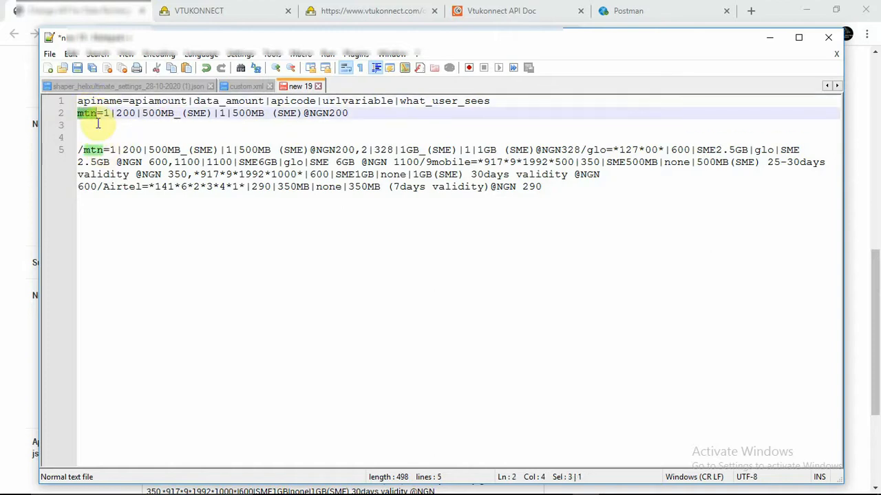
left_click_drag(178, 39, 375, 30)
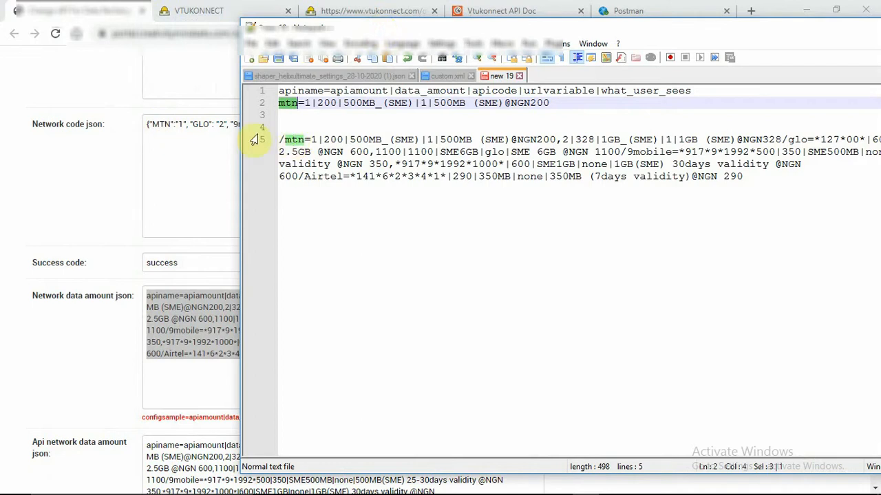
left_click_drag(373, 28, 474, 19)
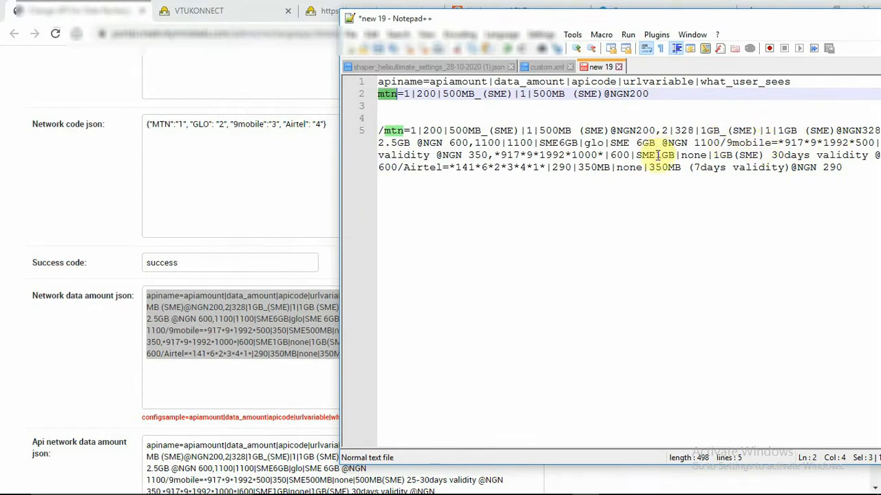
left_click_drag(709, 24, 359, 191)
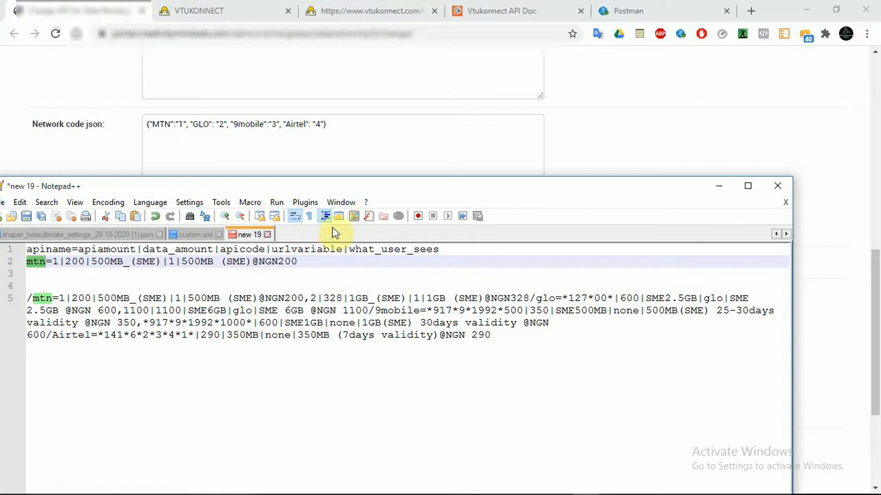
left_click_drag(315, 185, 445, 147)
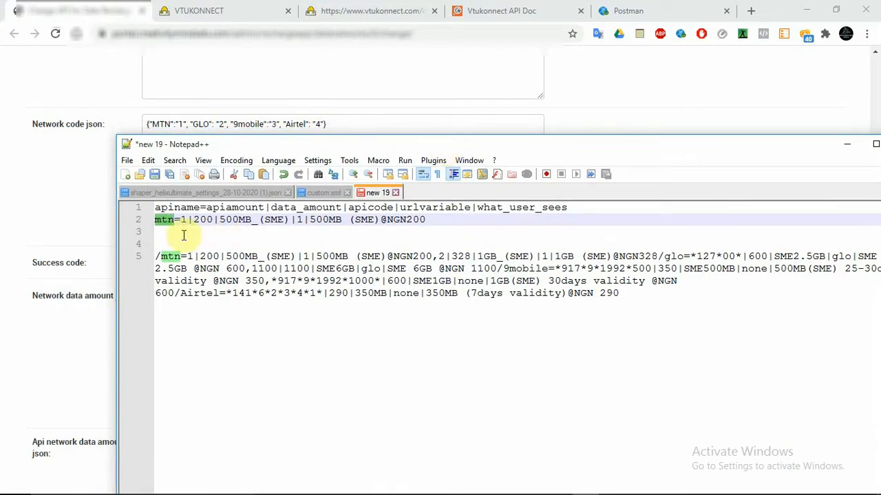
Match the apiamount and data_amount fields of the header with the values 1 and 200 in the mtn entry.
double_click(234, 207)
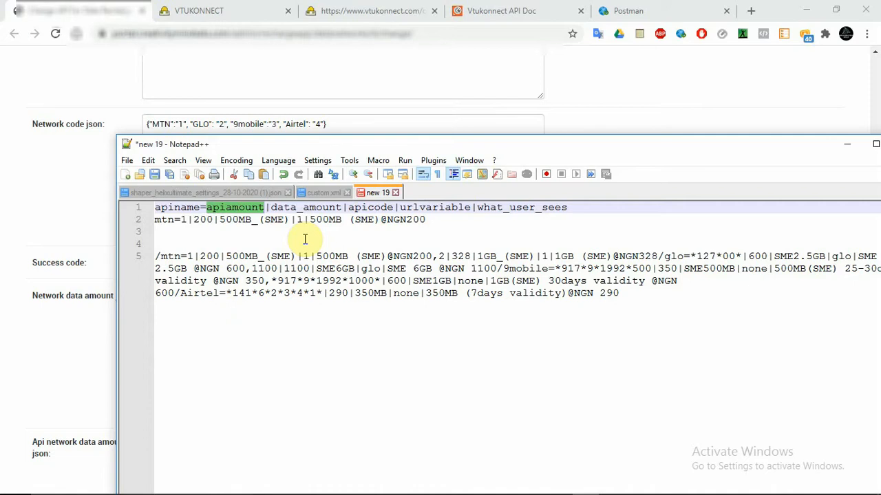
left_click(188, 220)
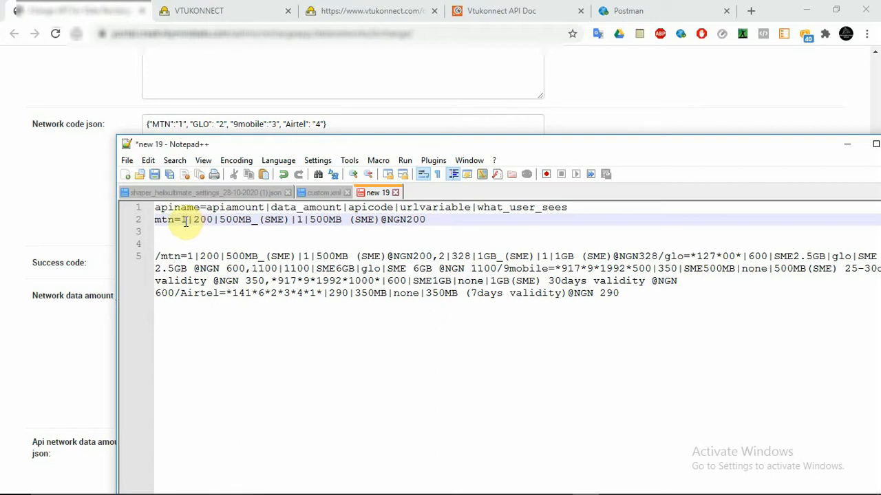
double_click(183, 220)
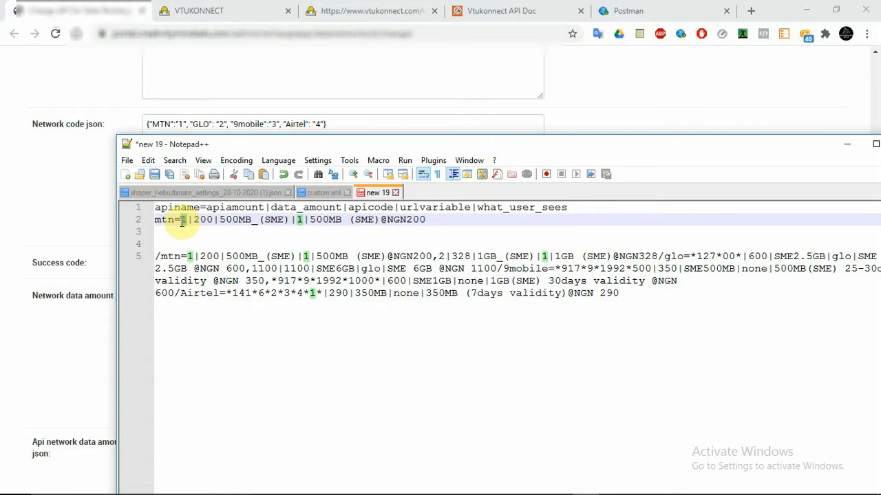
double_click(320, 208)
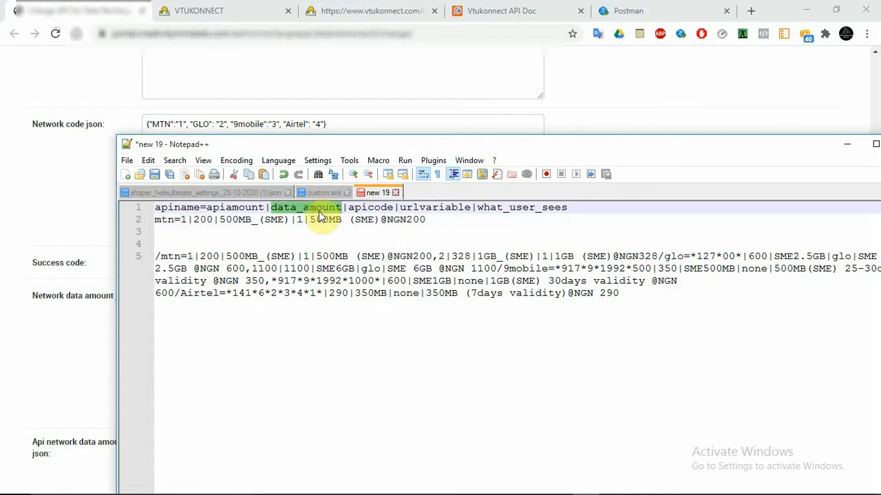
double_click(202, 220)
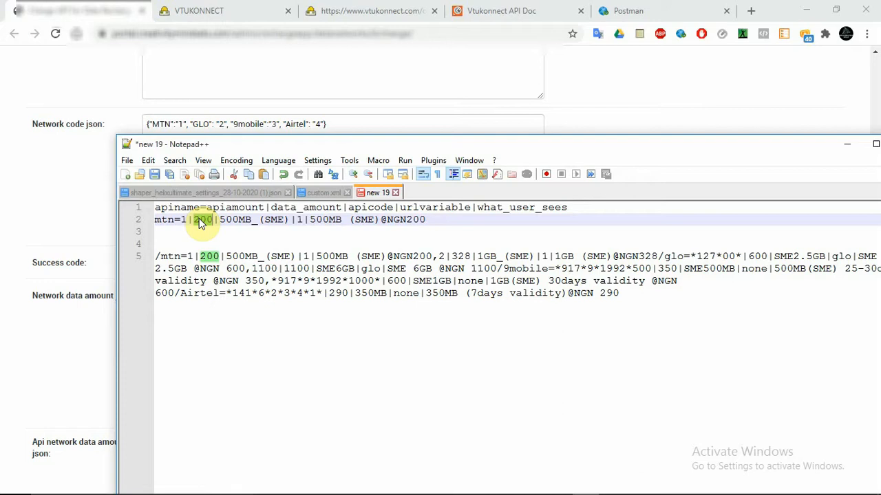
Check the MTN 500 MB plan's amount and data ID in the VTUKONNECT documentation's data plan list, plus the Network List.
left_click(370, 10)
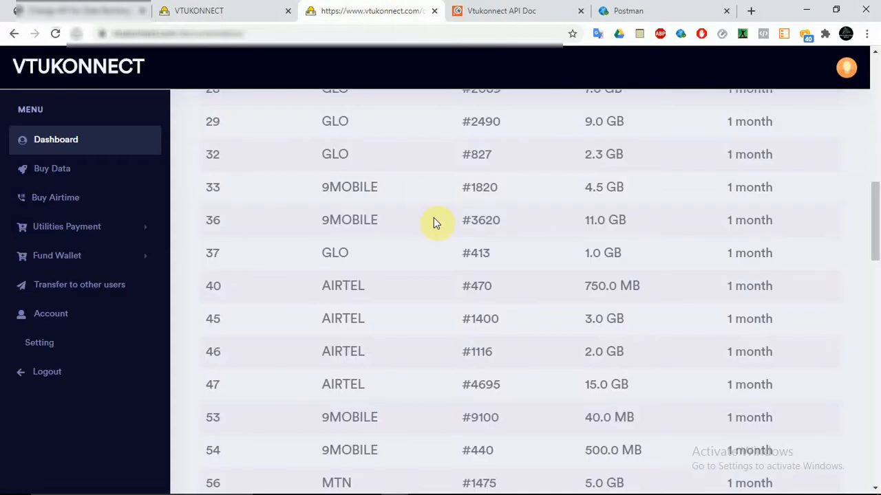
left_click_drag(878, 205, 879, 119)
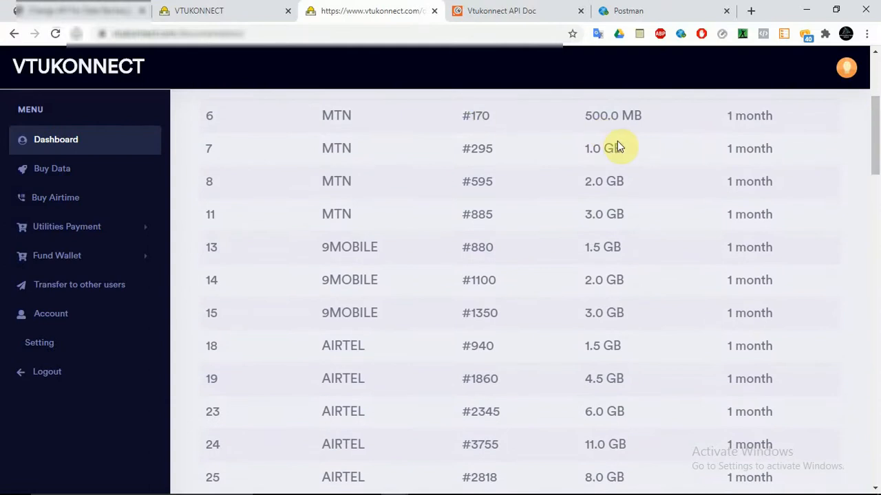
left_click_drag(878, 155, 878, 147)
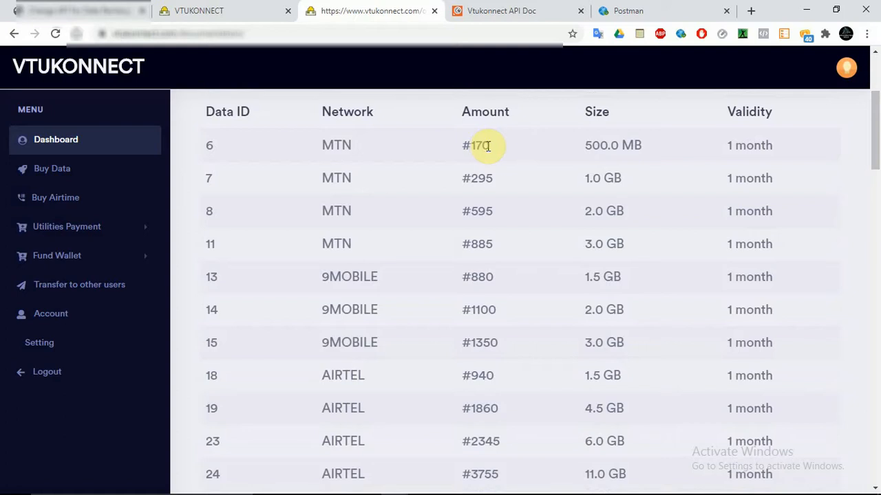
left_click_drag(489, 146, 472, 146)
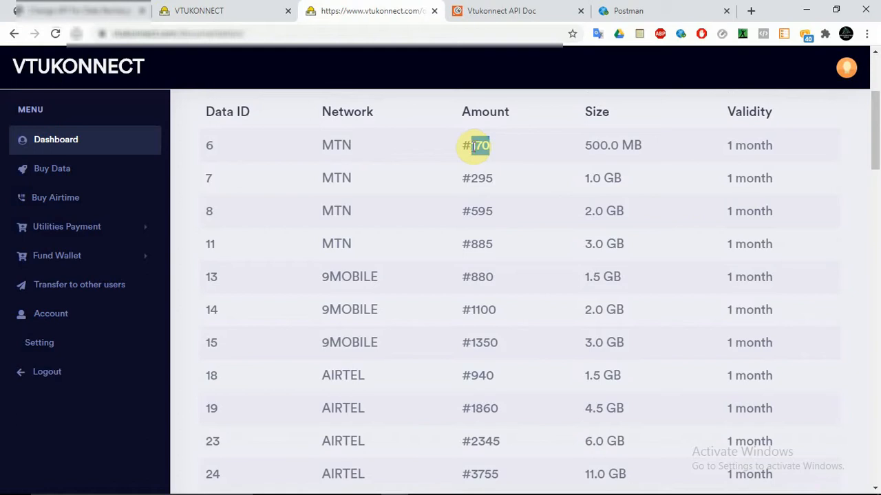
left_click(222, 151)
left_click_drag(221, 151, 205, 148)
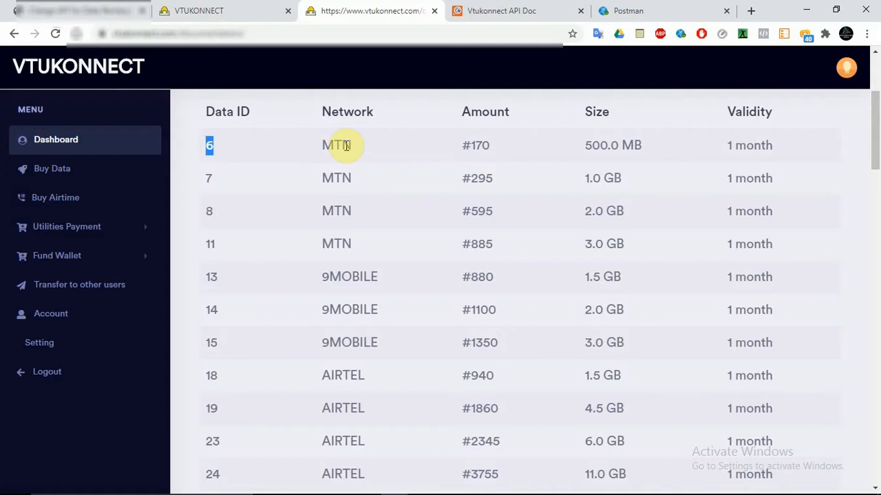
left_click_drag(876, 199, 877, 319)
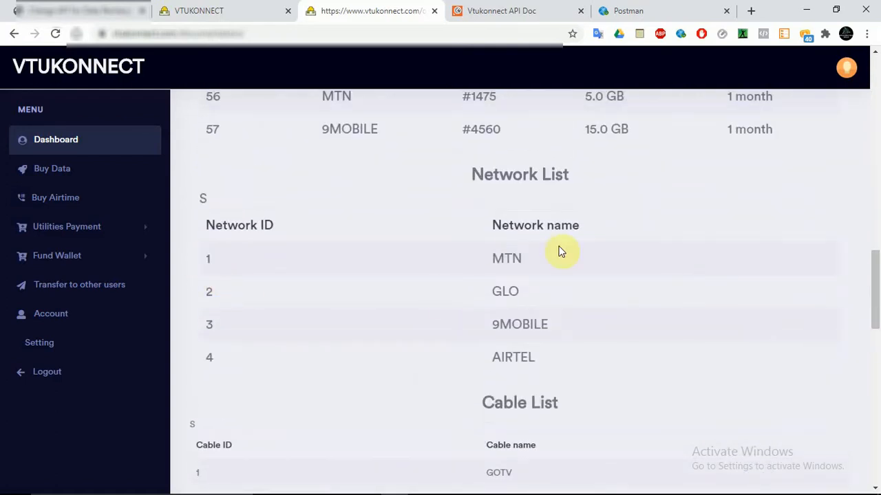
Return to the MTN 500 MB row of the documentation's price list and replace 500MB_(SME) with its data ID 6 in Notepad++'s copied mtn entry.
left_click_drag(877, 274, 878, 112)
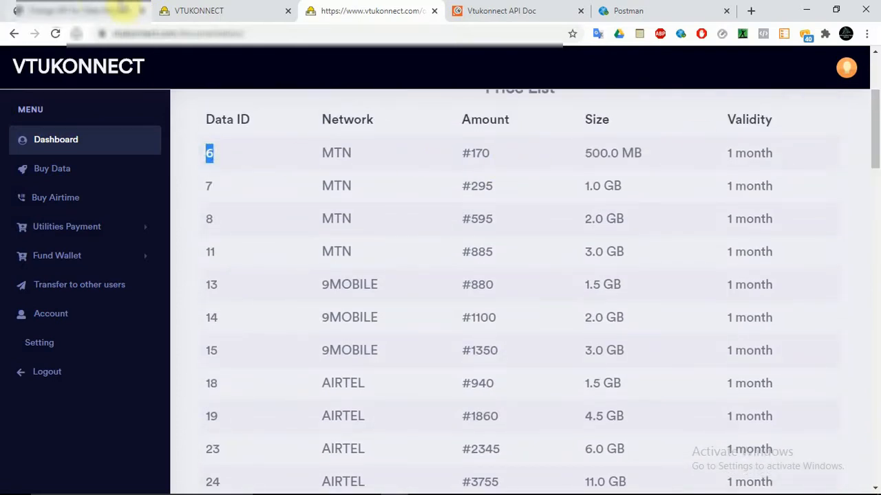
key("ctrl+1")
left_click(315, 330)
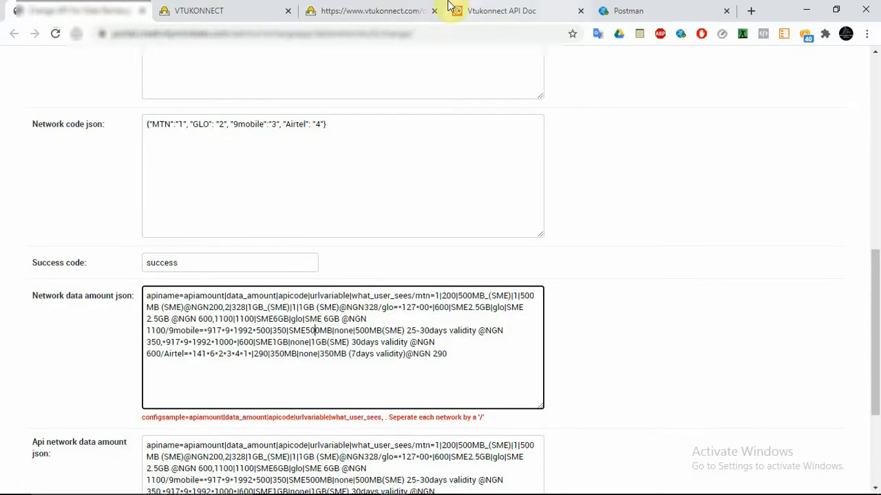
left_click(406, 10)
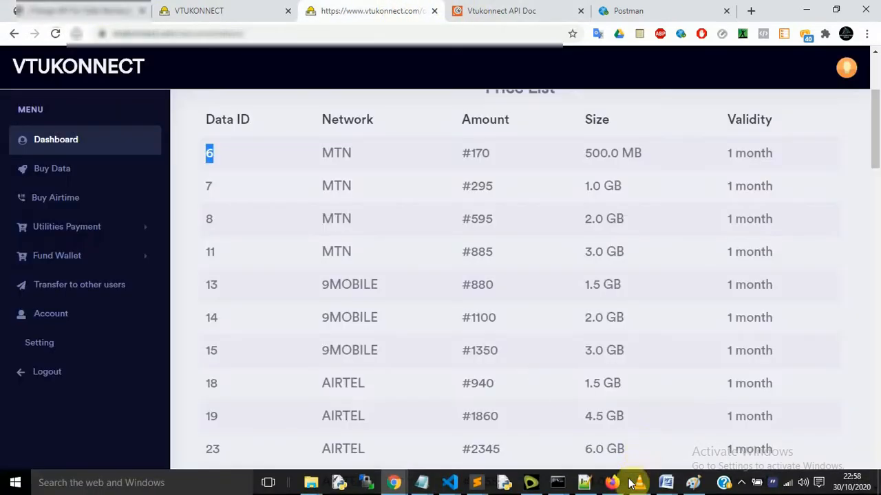
left_click(584, 481)
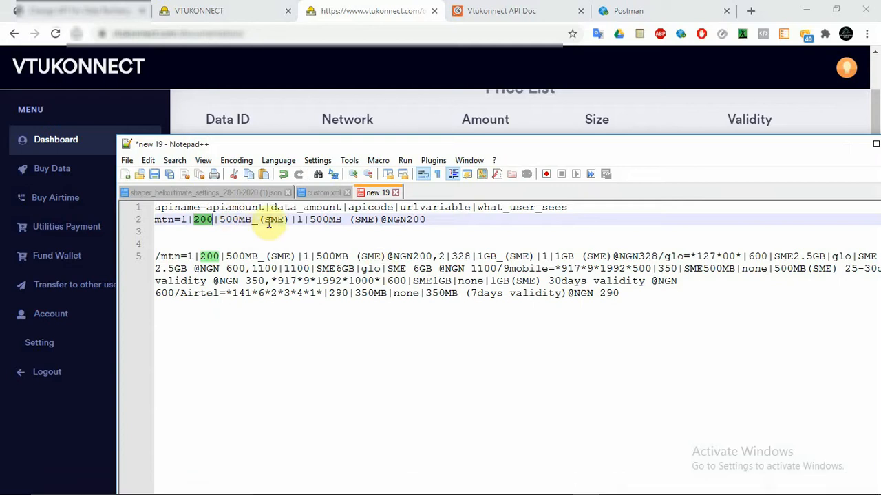
left_click_drag(290, 220, 221, 222)
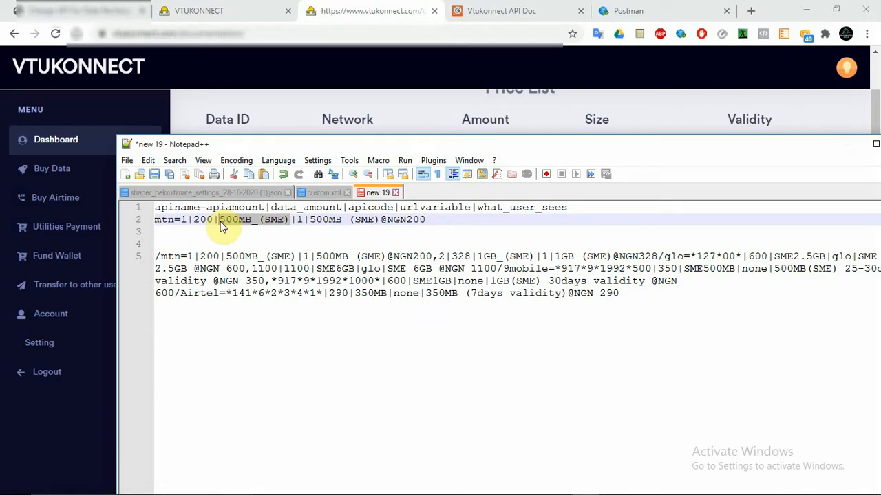
type("5")
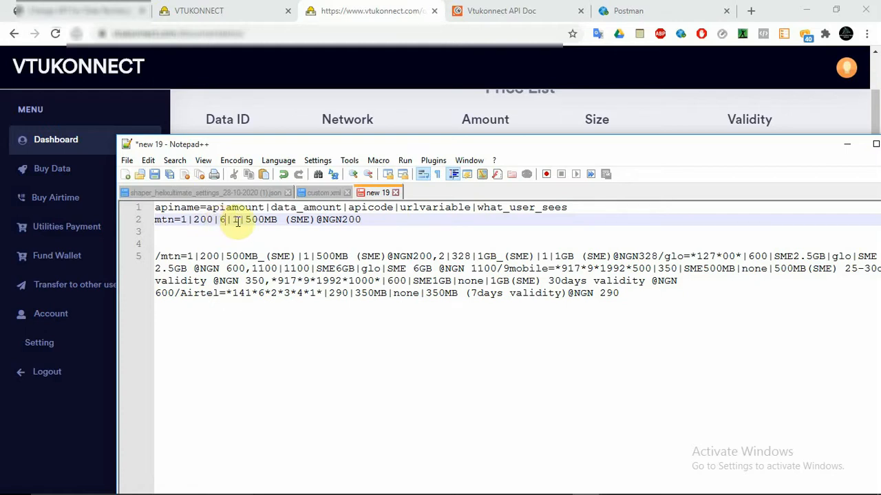
Compare the urlvariable 1 with the apiamount in the copied mtn entry and remove the space before (SME) in its user-visible label.
double_click(235, 220)
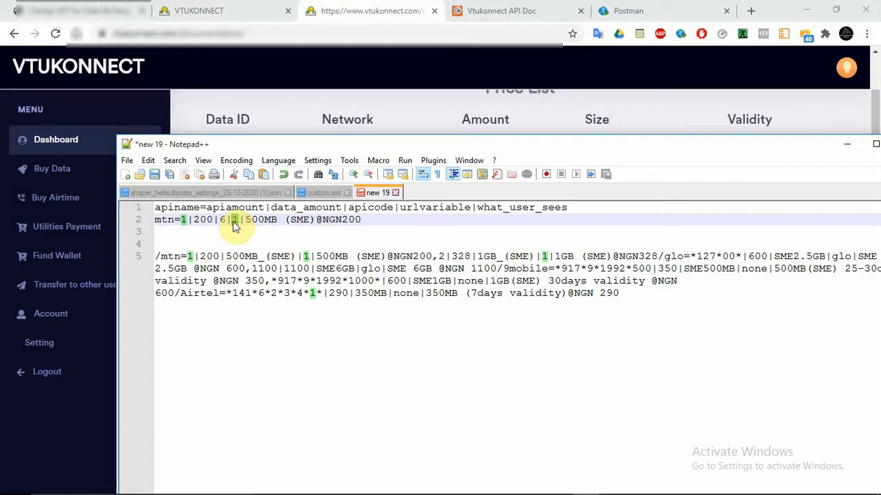
left_click(184, 220)
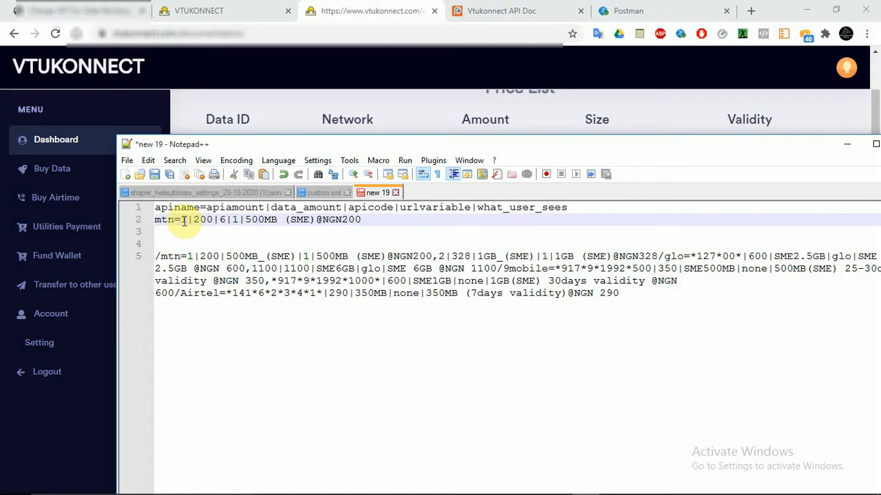
double_click(183, 220)
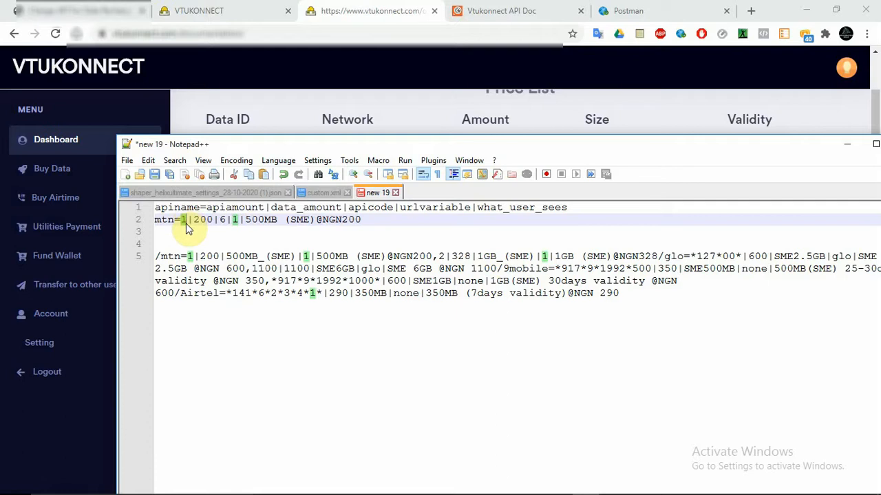
double_click(234, 219)
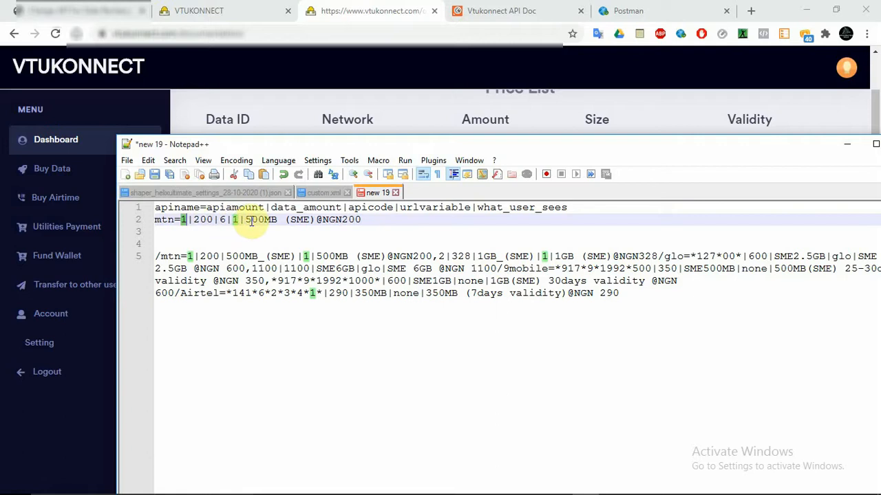
left_click(282, 220)
key("BackSpace")
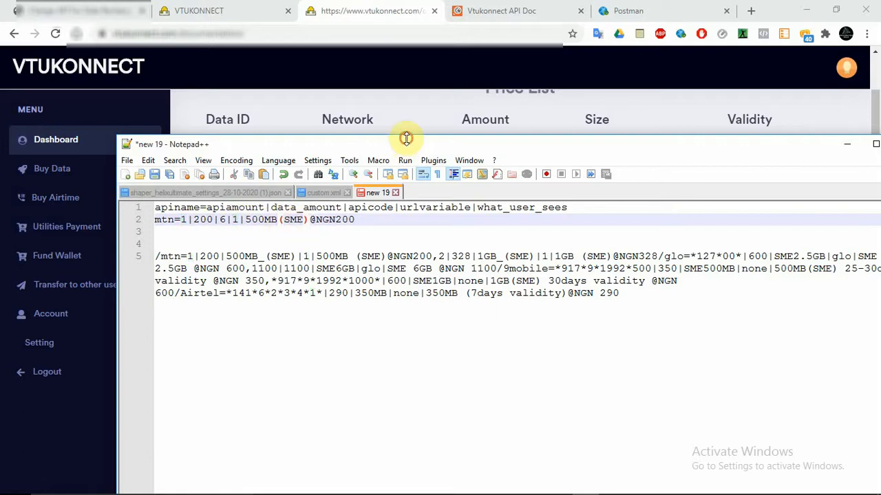
left_click_drag(402, 147, 390, 193)
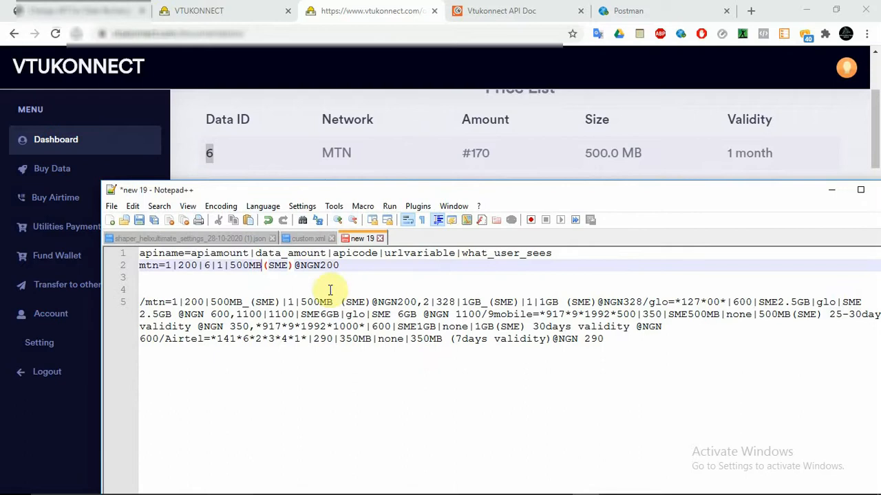
left_click(340, 265)
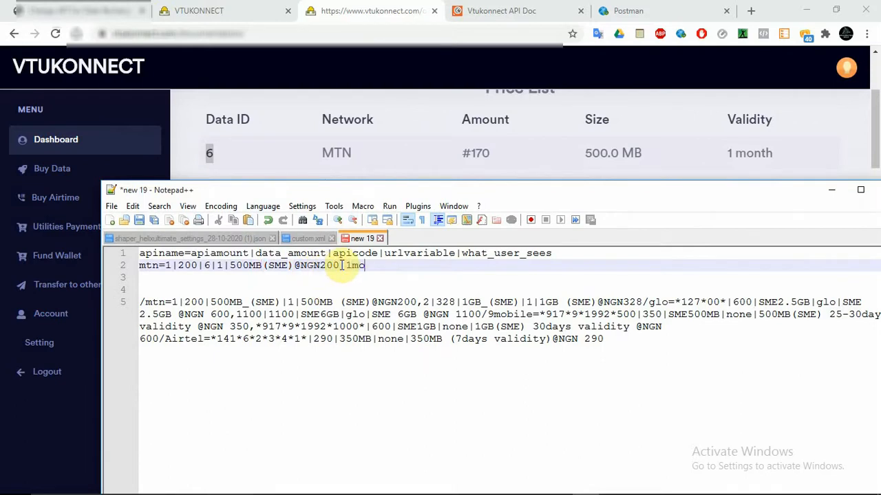
left_click(344, 265)
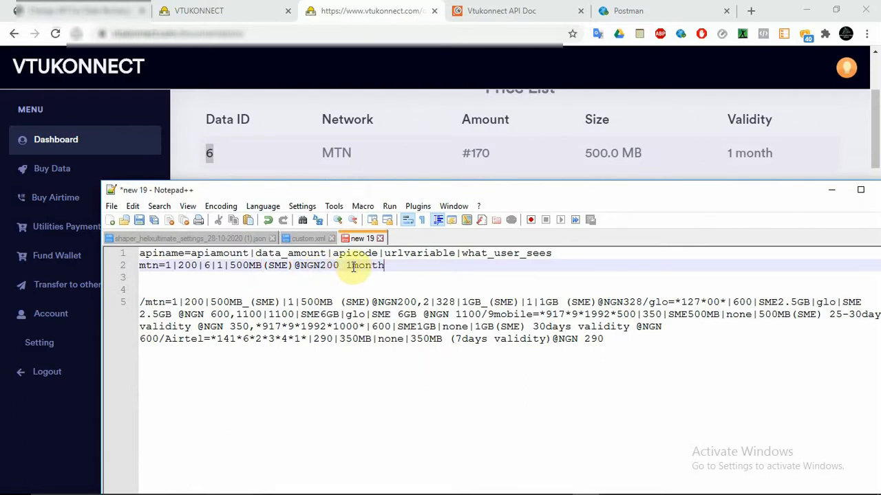
key("BackSpace")
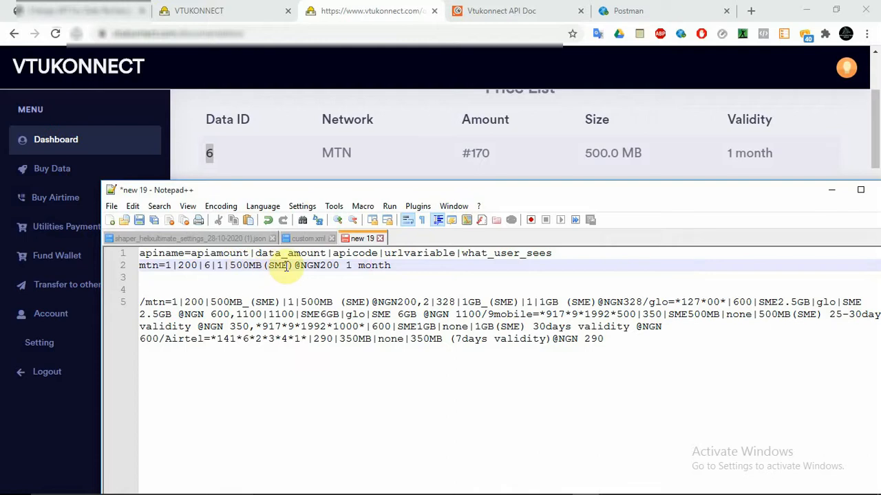
left_click(396, 265)
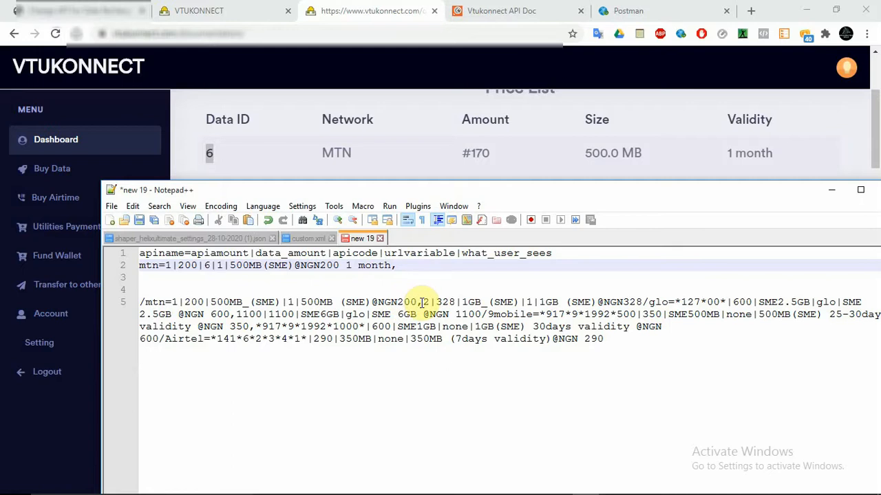
Delete the blank lines and original mtn 500MB entry, joining the 1GB entry to the edited one with a single comma and apiamount 1.
left_click_drag(423, 303, 639, 303)
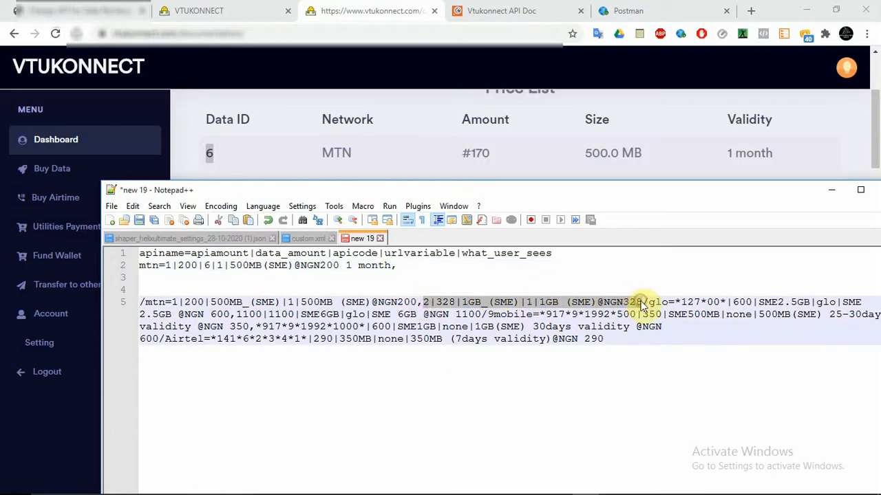
left_click(405, 267)
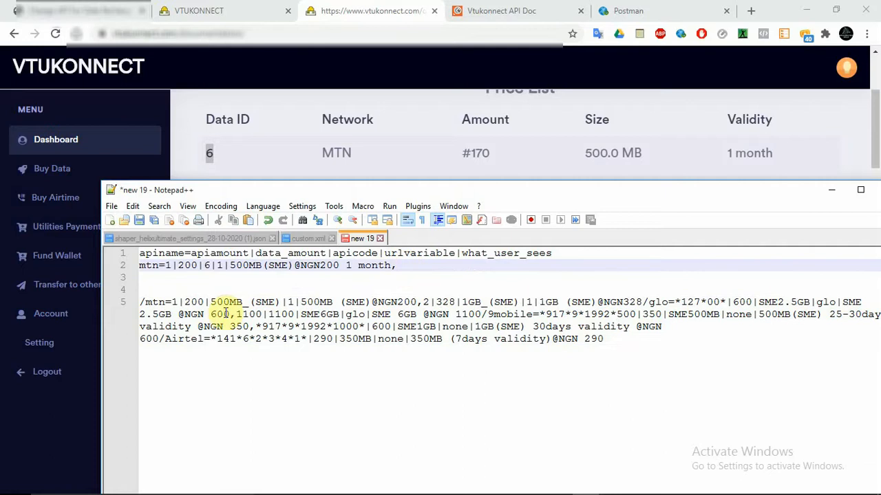
left_click_drag(423, 302, 401, 269)
key("BackSpace")
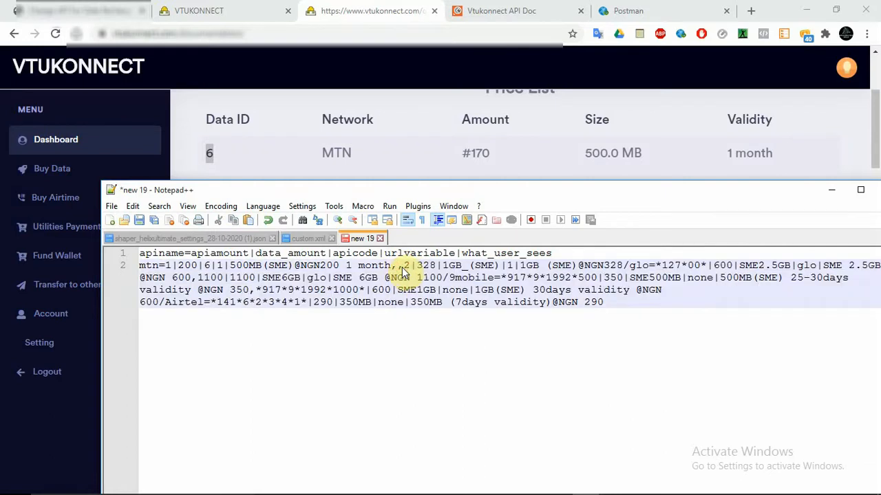
key("Delete")
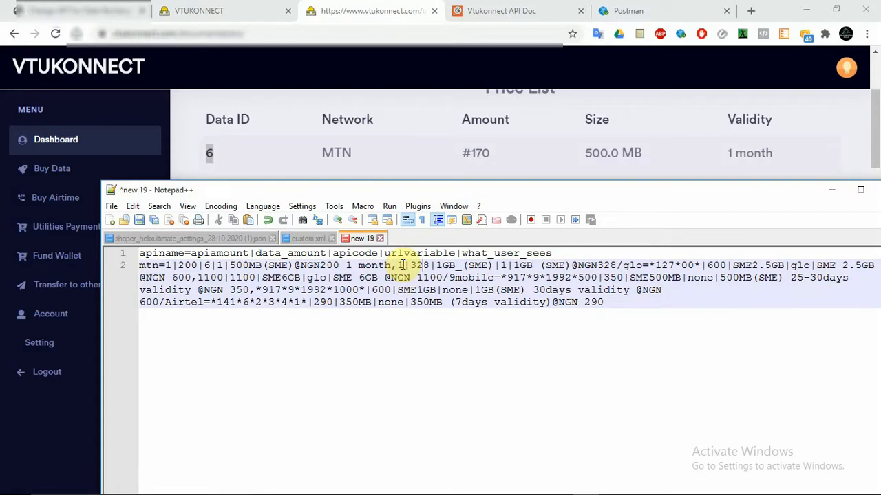
Uncover the MTN 1.0 GB row of the price list and set the mtn 1GB entry's data_amount to 300.
left_click_drag(405, 189, 383, 229)
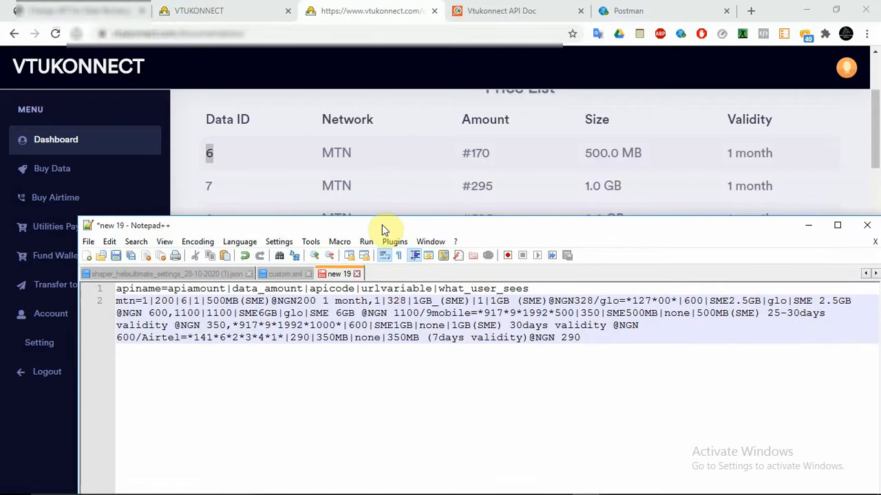
double_click(390, 301)
type("2")
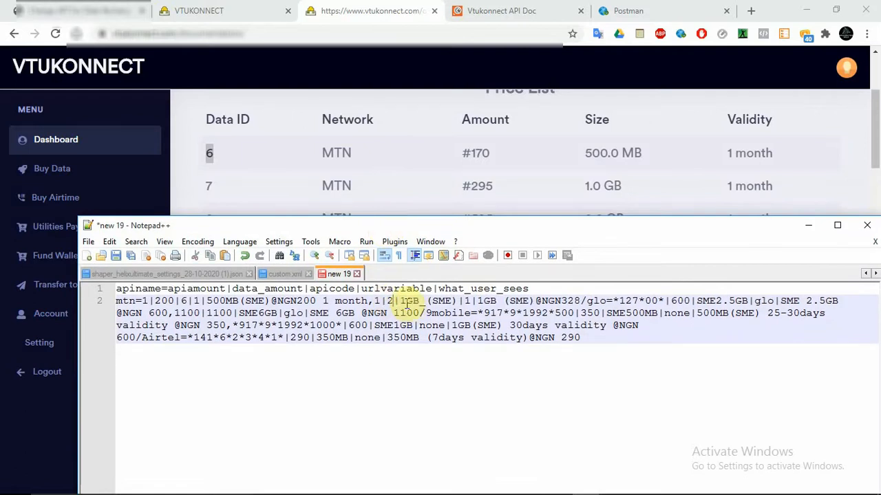
key("BackSpace")
type("300")
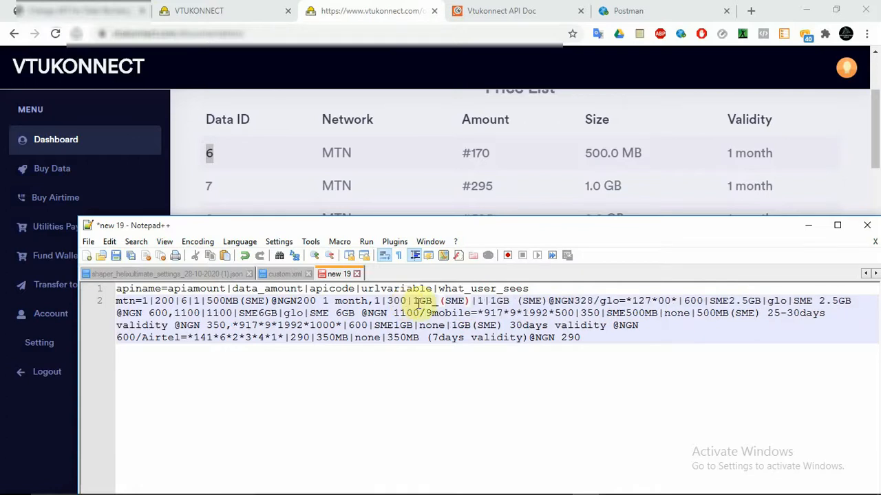
Replace the mtn 1GB entry's apicode 1GB_(SME) with the data ID 7.
left_click_drag(415, 301, 470, 305)
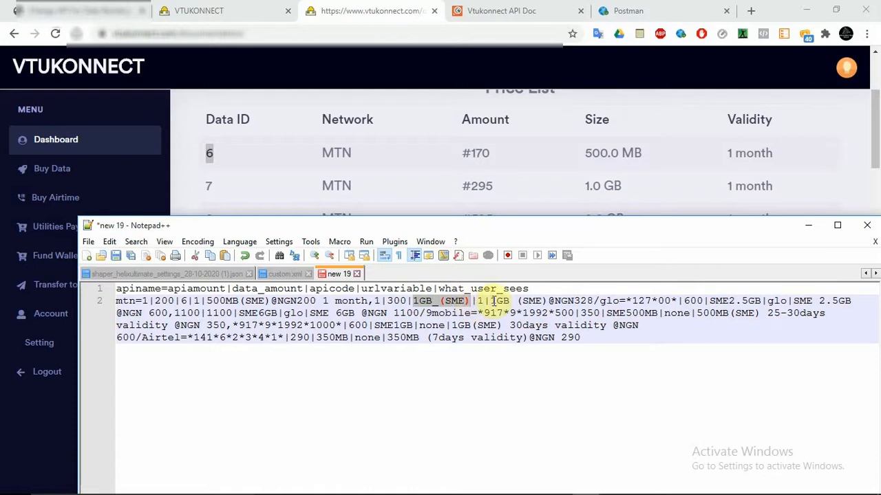
left_click(481, 300)
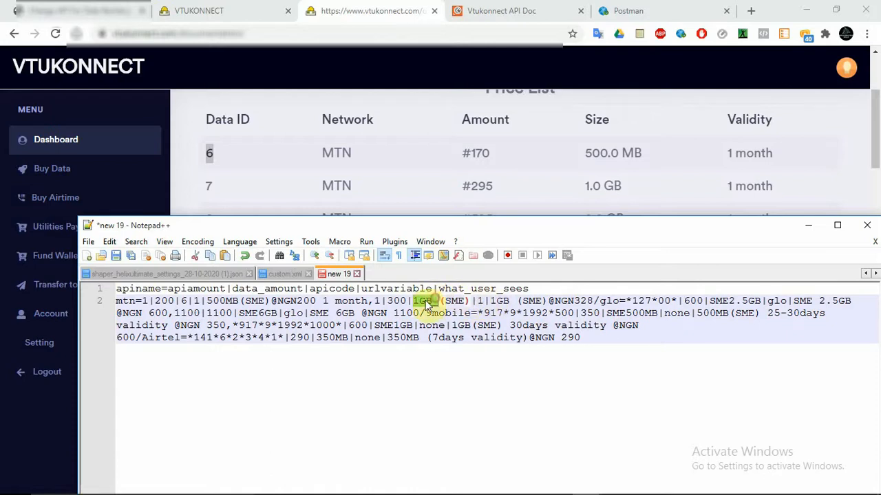
left_click_drag(410, 300, 467, 301)
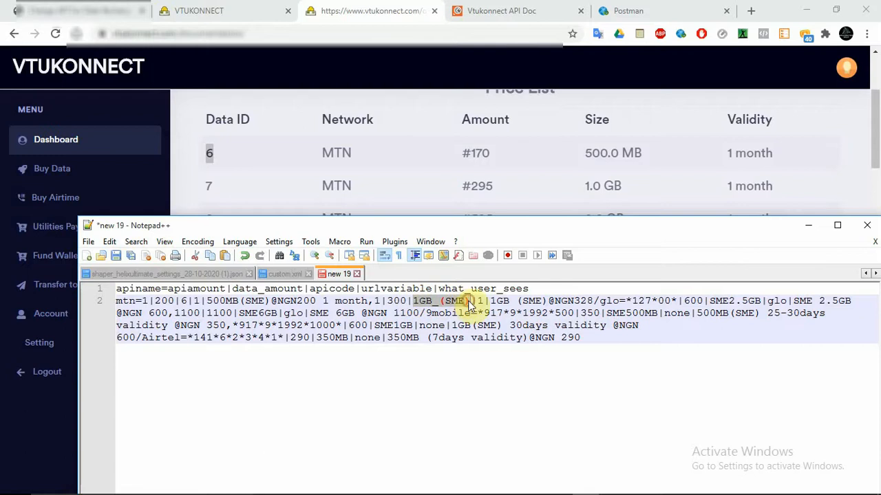
type("7")
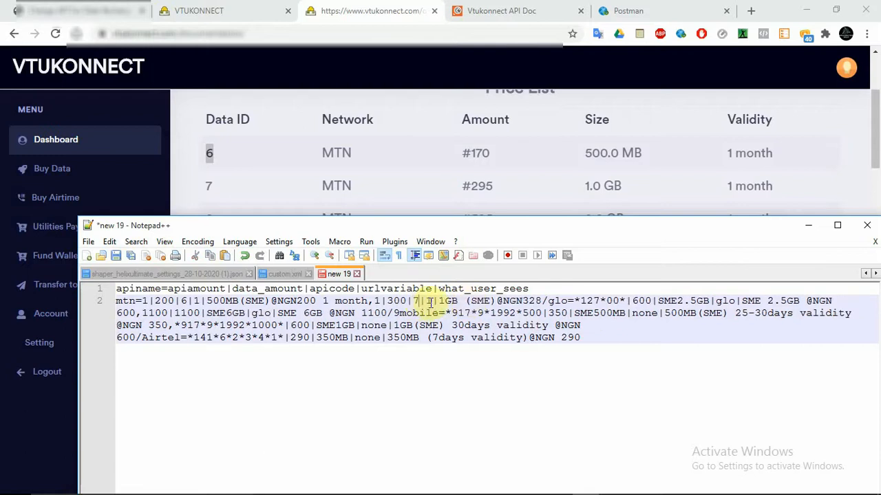
left_click(372, 300)
key("BackSpace")
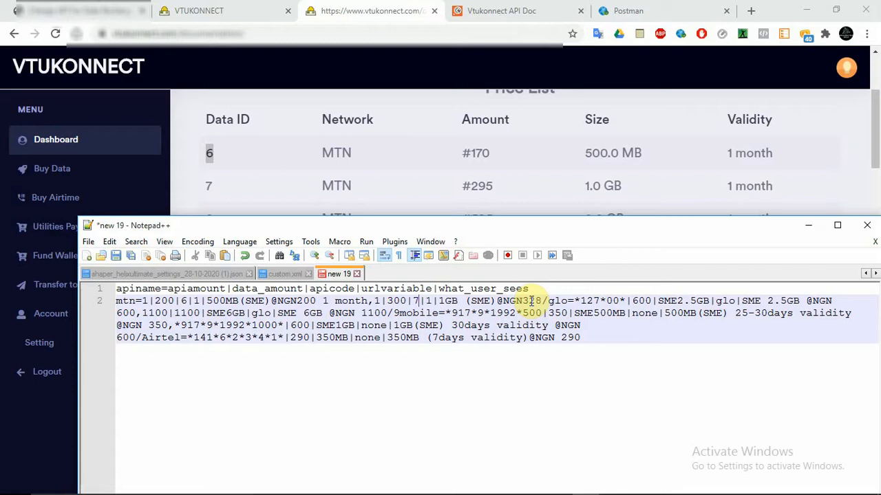
Find the GLO 1.0 GB plan in the VTUKONNECT price list and replace *127*00* with 2 as the first glo entry's apiamount in Notepad++.
left_click_drag(556, 222, 552, 196)
left_click_drag(876, 120, 879, 185)
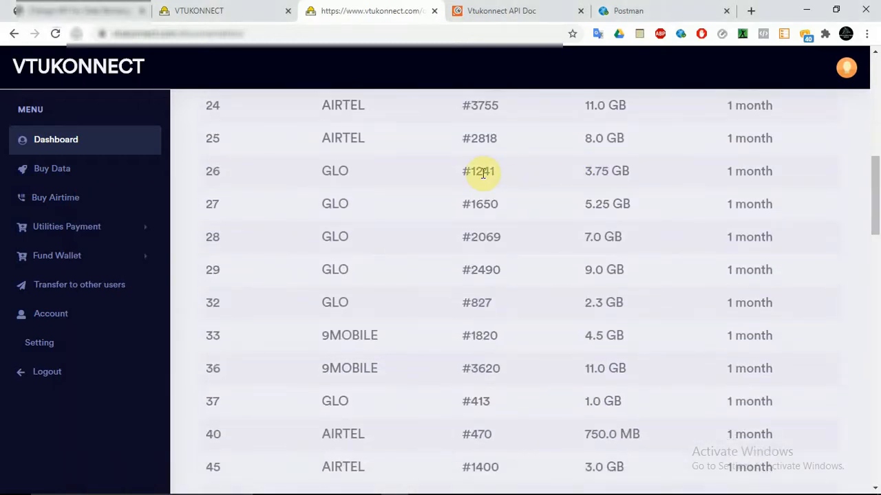
left_click_drag(877, 219, 878, 244)
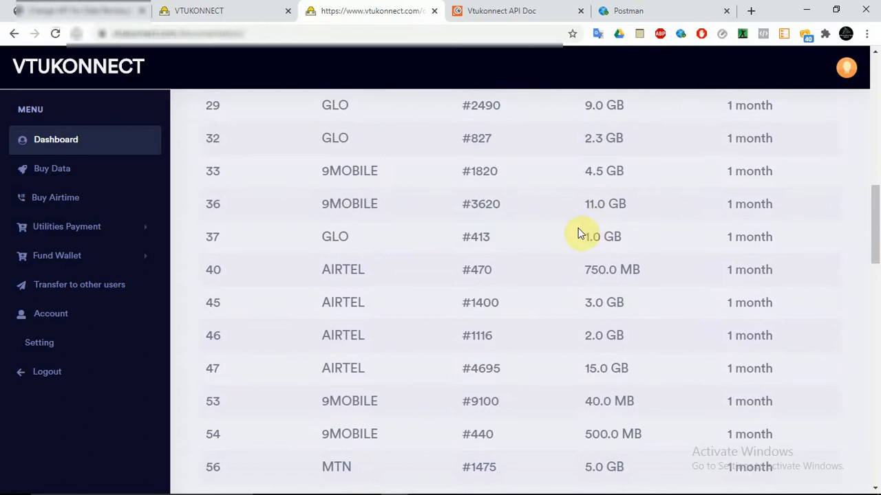
double_click(475, 238)
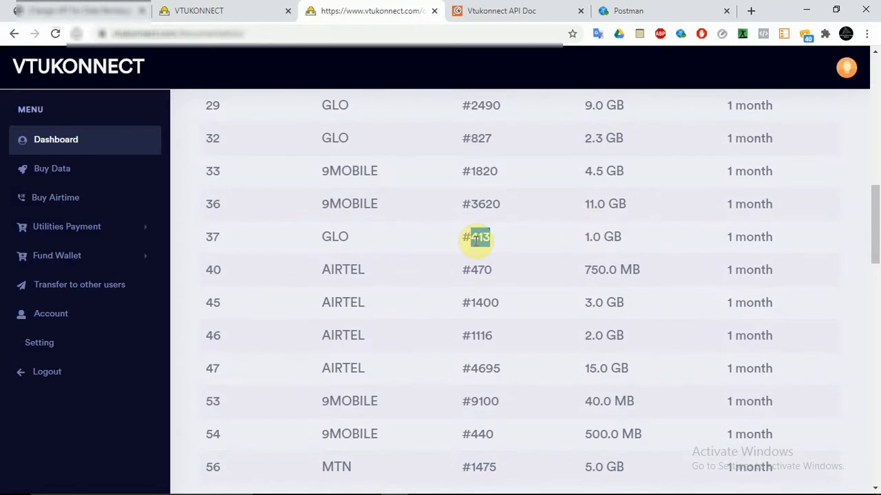
left_click(586, 482)
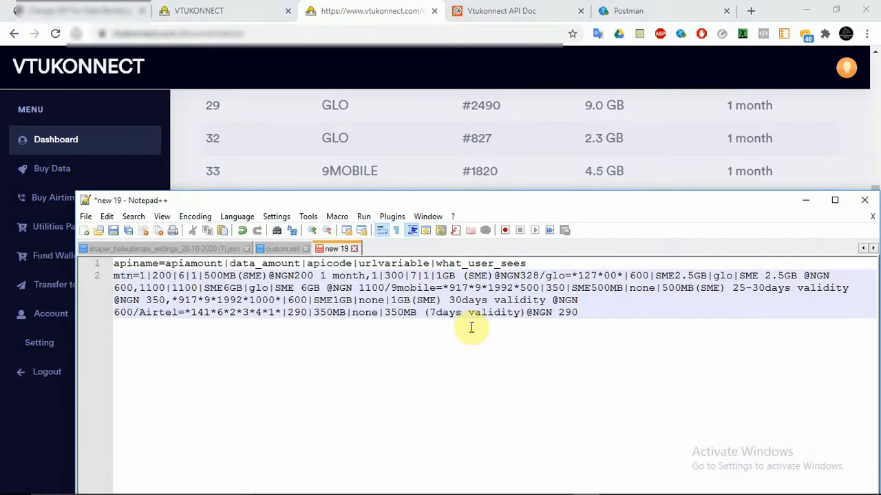
left_click_drag(514, 204, 500, 283)
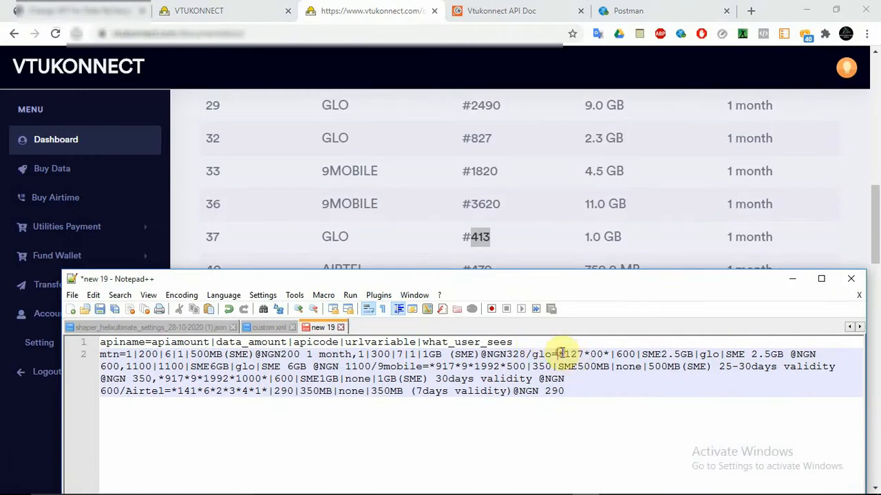
left_click_drag(560, 354, 610, 359)
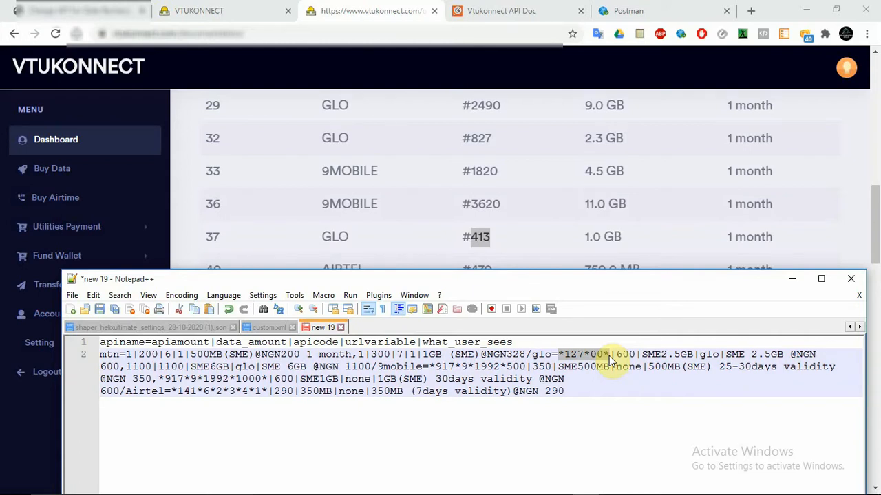
type("2")
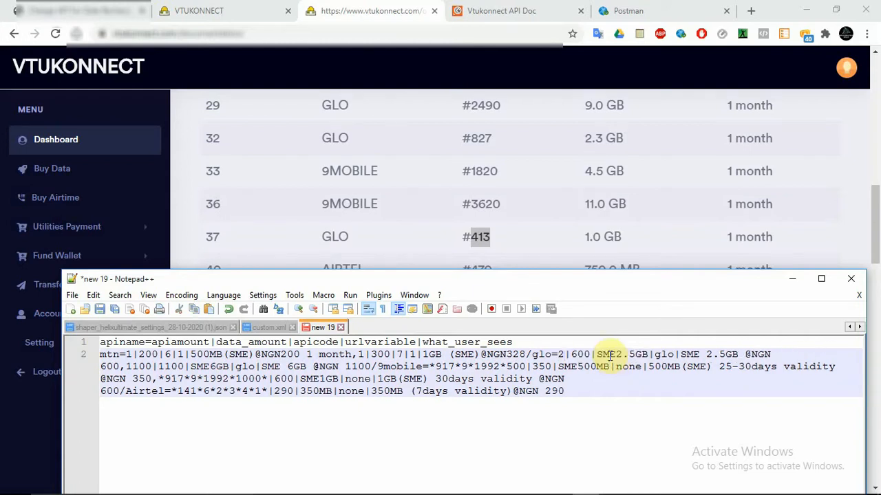
Set the first glo entry's data_amount to 450.
double_click(580, 355)
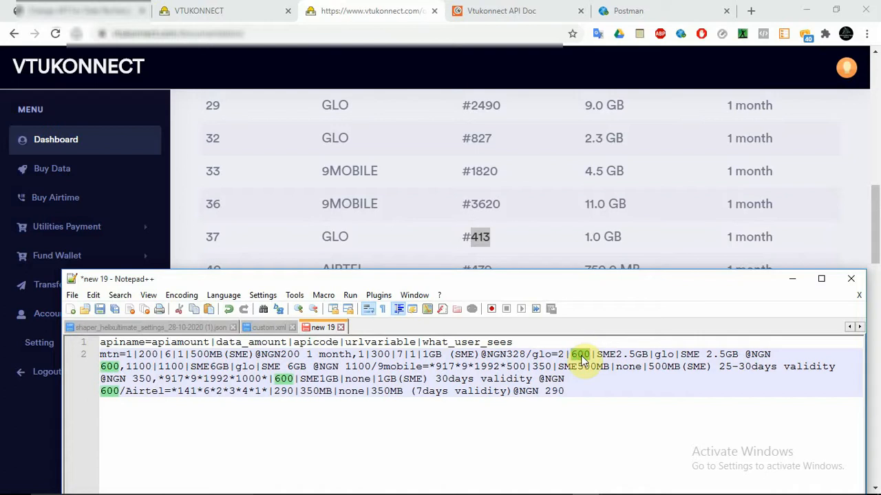
type("5")
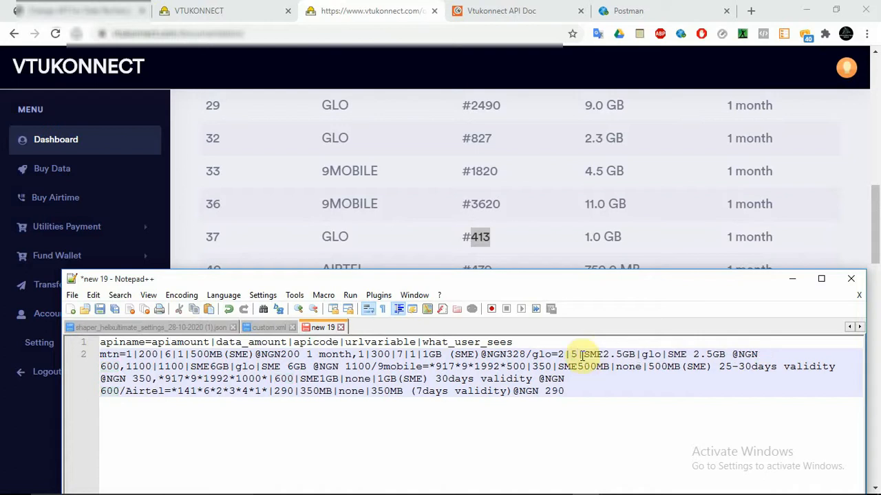
key("BackSpace")
type("450")
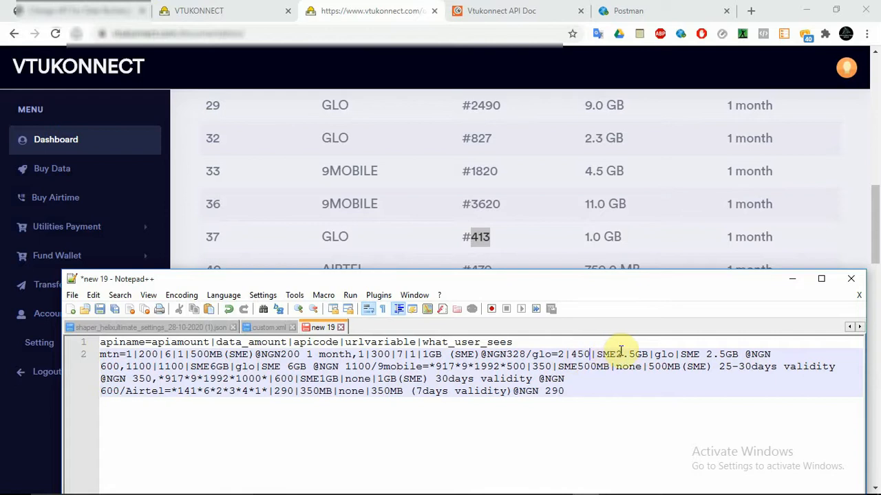
Replace the first glo entry's apicode SME2.5GB with the data ID 37 and its urlvariable with the network ID 2.
left_click_drag(595, 354, 647, 355)
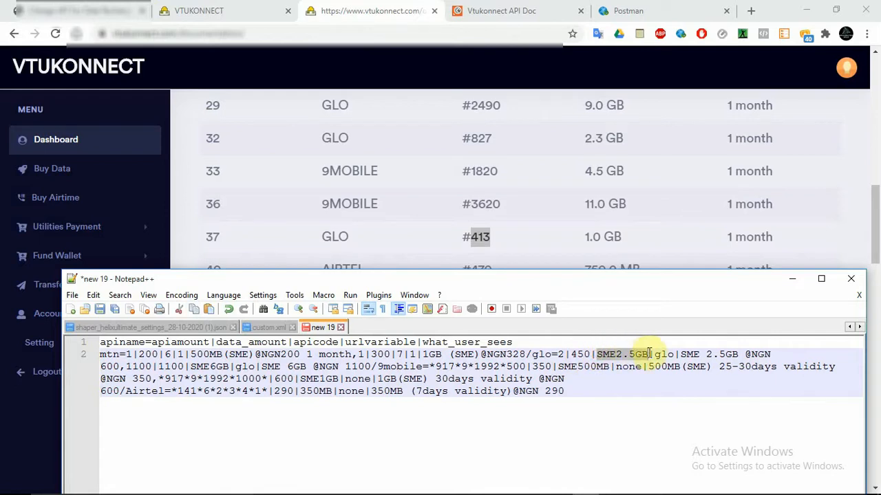
type("37")
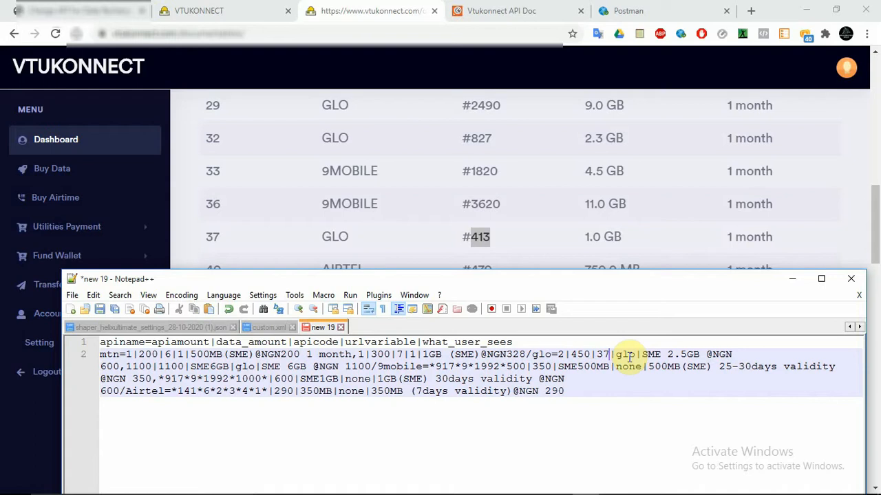
double_click(624, 355)
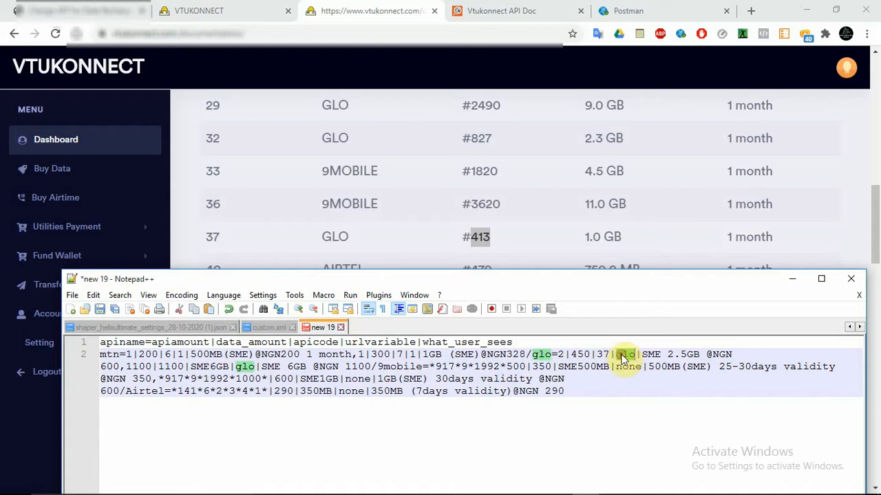
type("2")
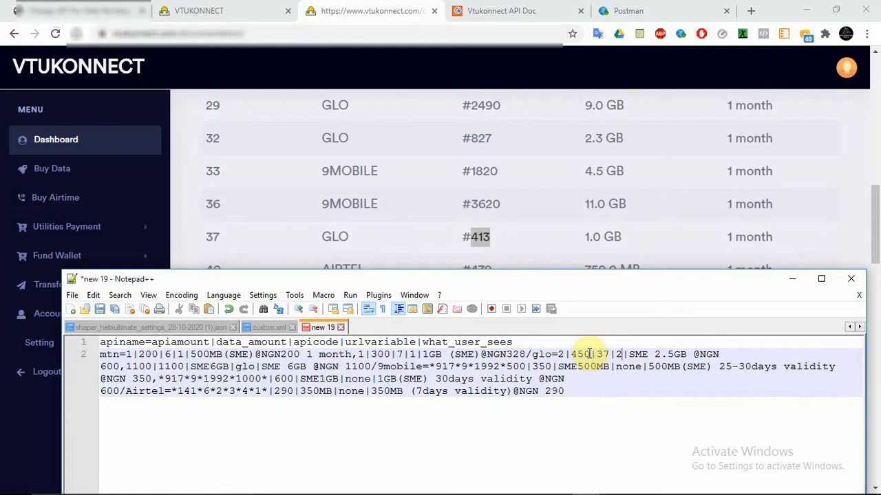
Set the second glo entry's apiamount to 2 and its data_amount to 850.
double_click(141, 366)
type("2")
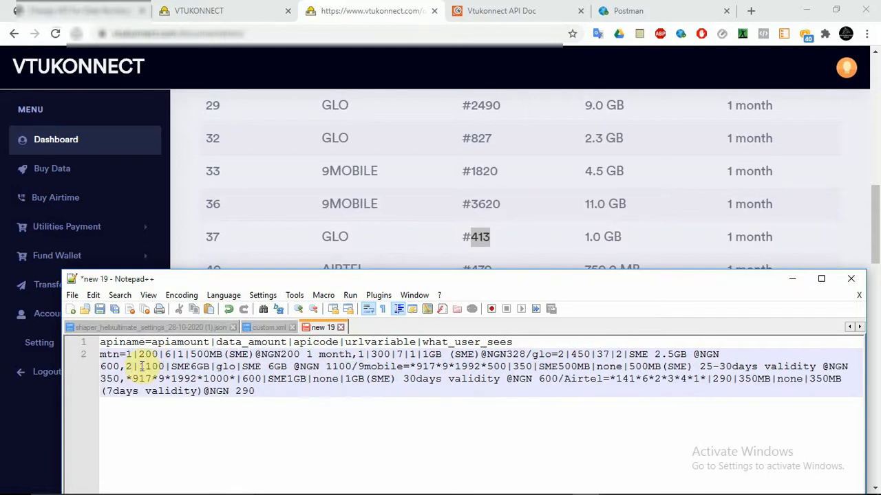
left_click_drag(305, 284, 348, 227)
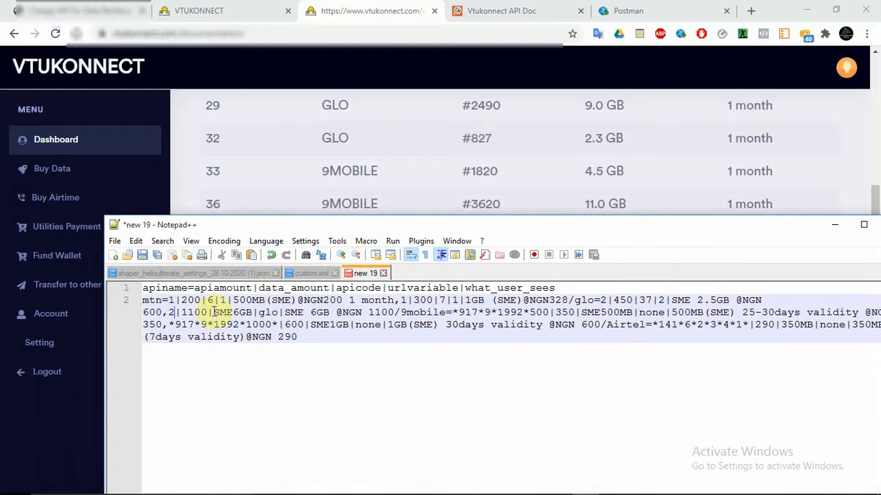
double_click(194, 313)
type("850")
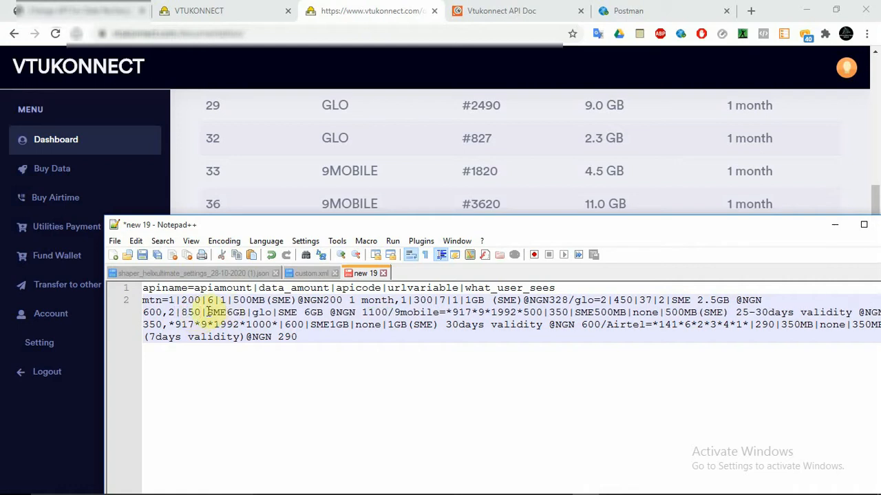
Replace the second glo entry's apicode SME6GB with the data ID 32 and set its urlvariable to 1.
double_click(208, 312)
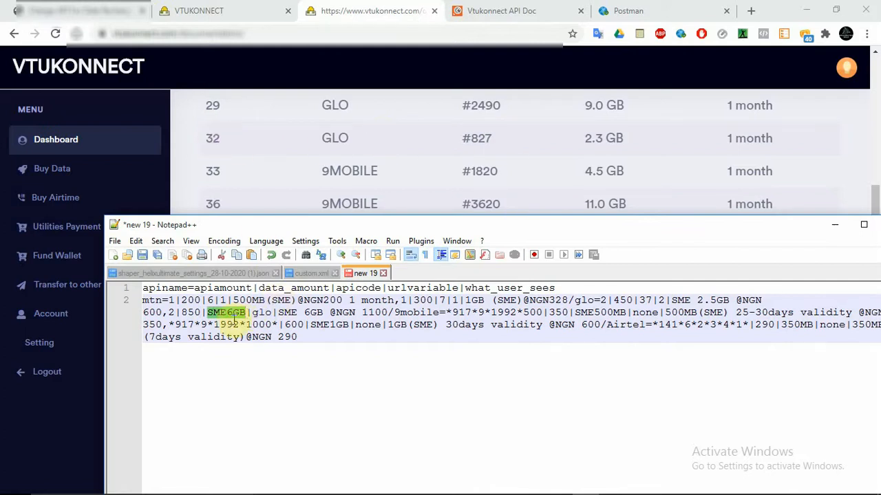
type("32")
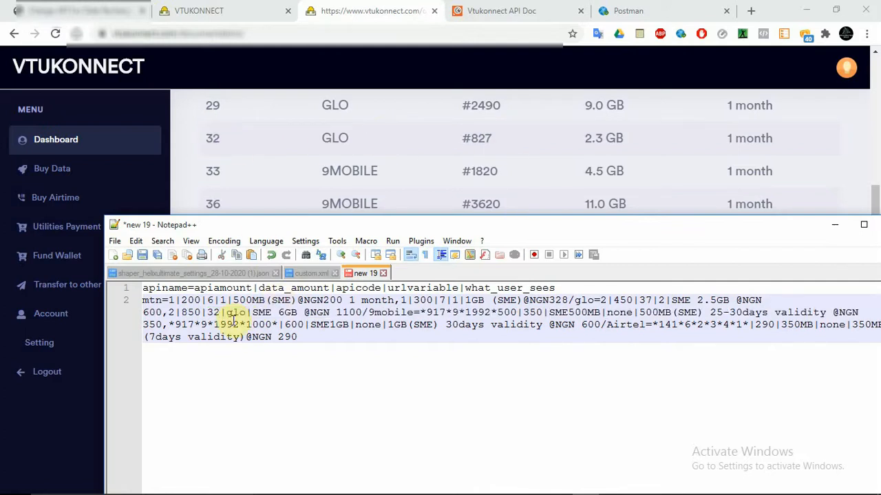
double_click(235, 314)
type("1")
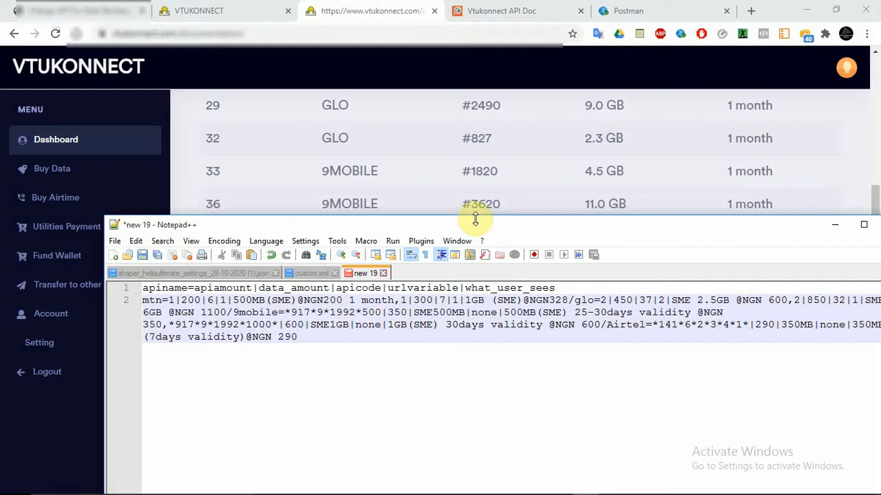
Find the 9MOBILE 500 MB plan in the price list and set the first 9mobile entry's apiamount to 3 and data_amount to 450.
left_click_drag(872, 201, 877, 233)
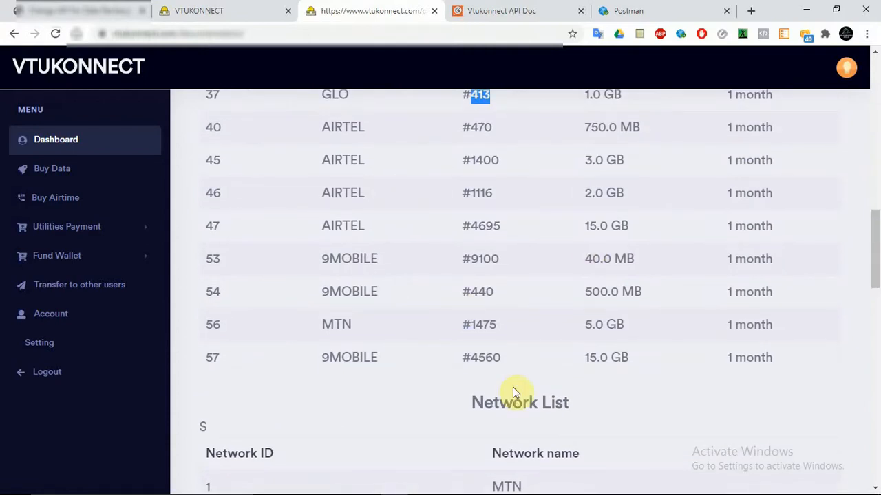
left_click(585, 485)
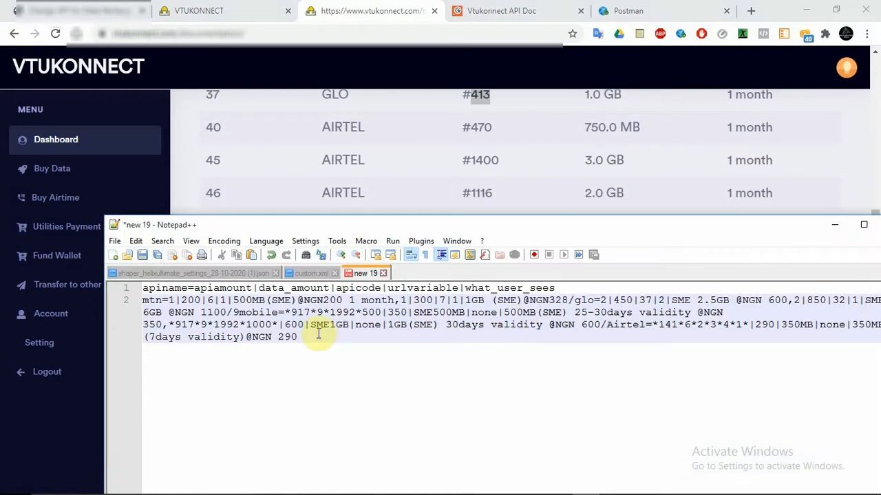
left_click_drag(285, 312, 376, 312)
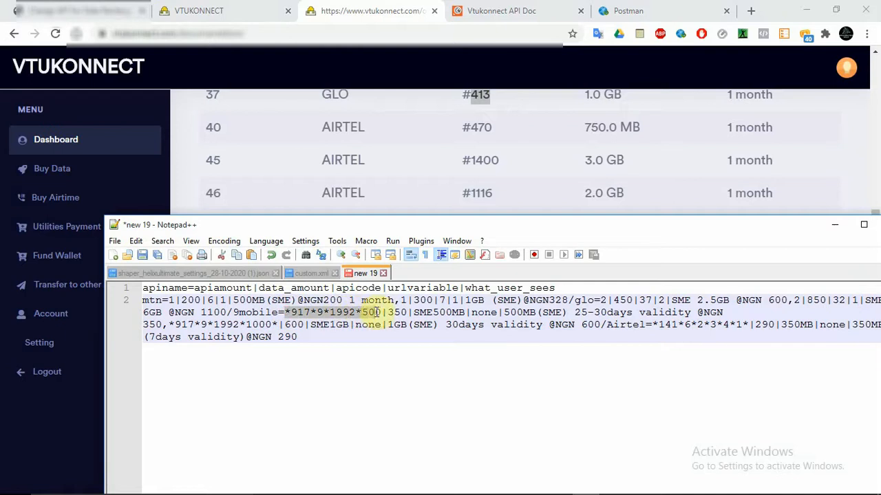
type("3")
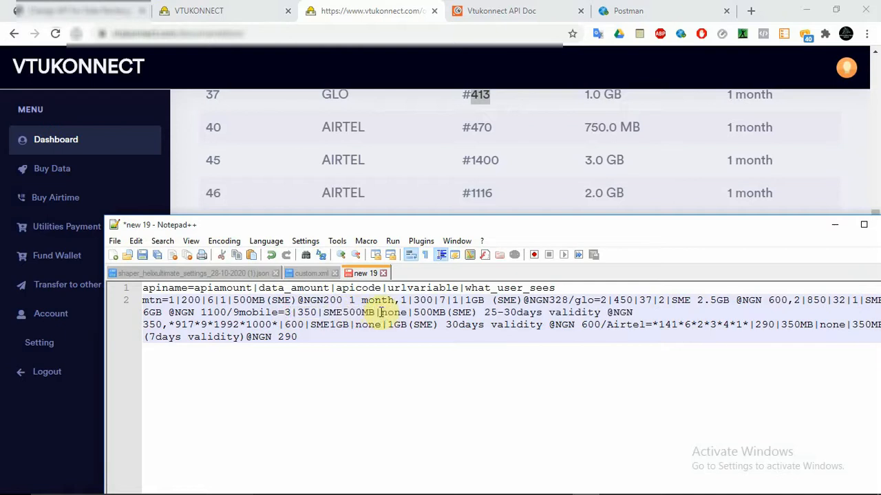
left_click(304, 314)
key("BackSpace")
type("4")
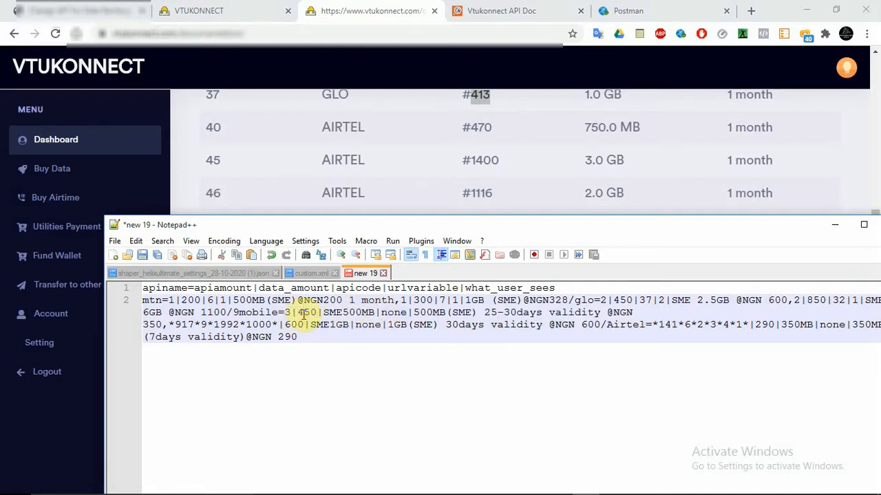
Uncover the 9MOBILE 500 MB row and replace the first 9mobile entry's apicode SME500MB with 54 and its urlvariable with 3.
left_click_drag(390, 228, 387, 327)
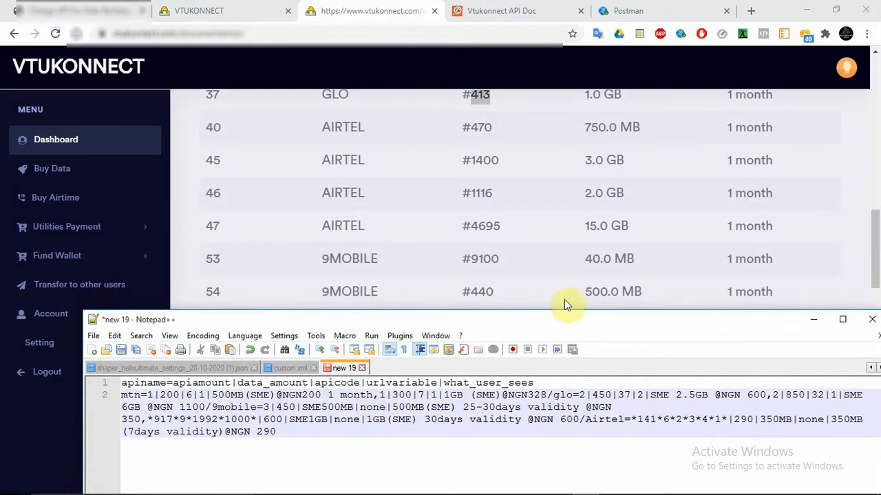
double_click(325, 408)
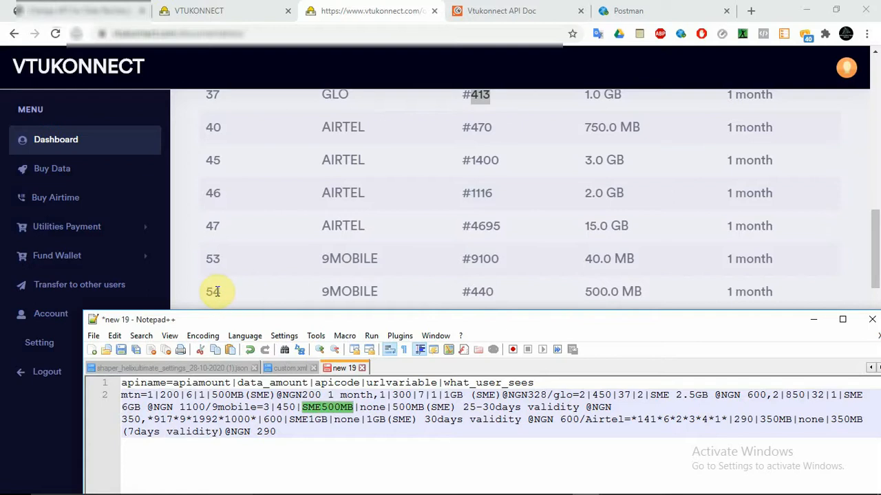
type("54")
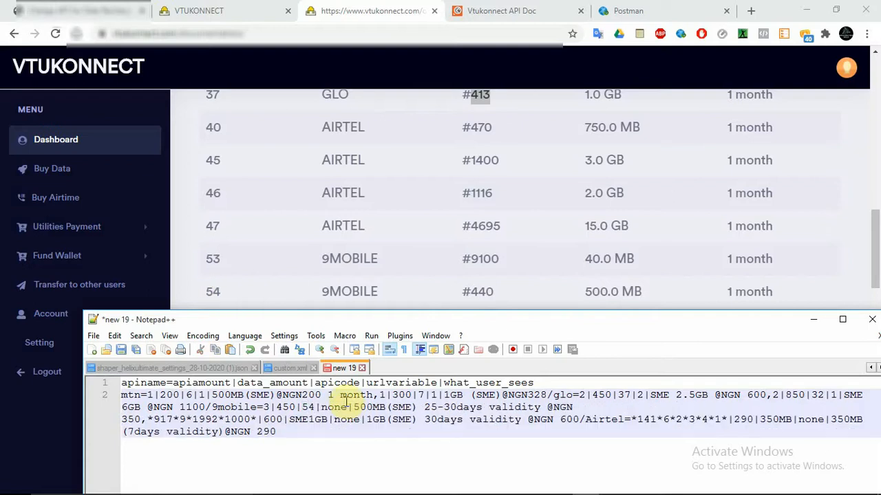
double_click(335, 408)
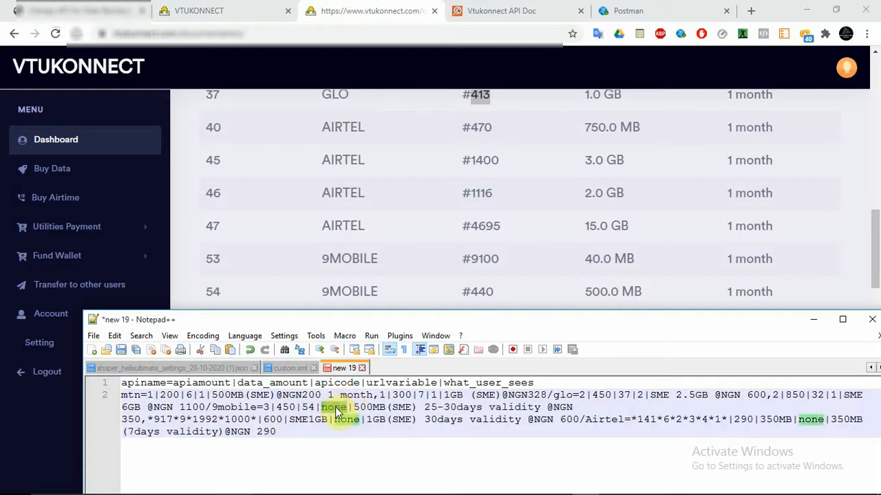
type("3")
Change the prices in the what_user_sees text of the 9mobile 500MB entry and the first glo entry to NGN 450.
left_click_drag(335, 407, 571, 406)
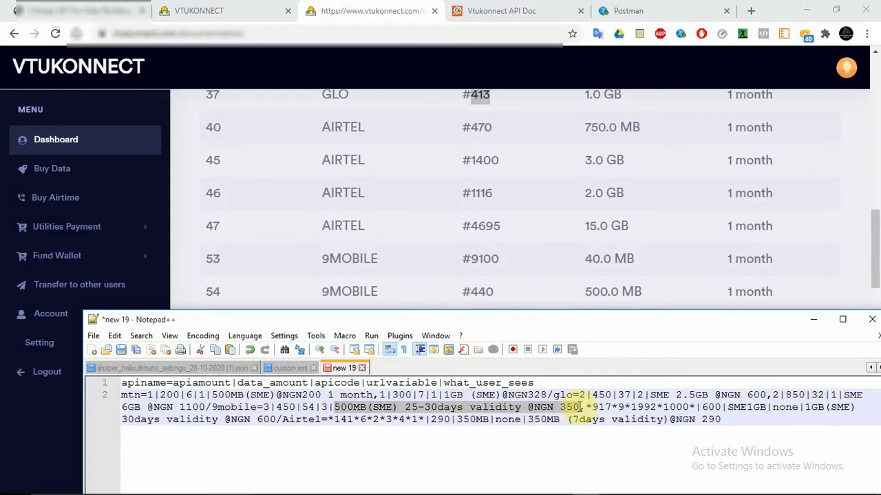
left_click(566, 407)
key("BackSpace")
type("4")
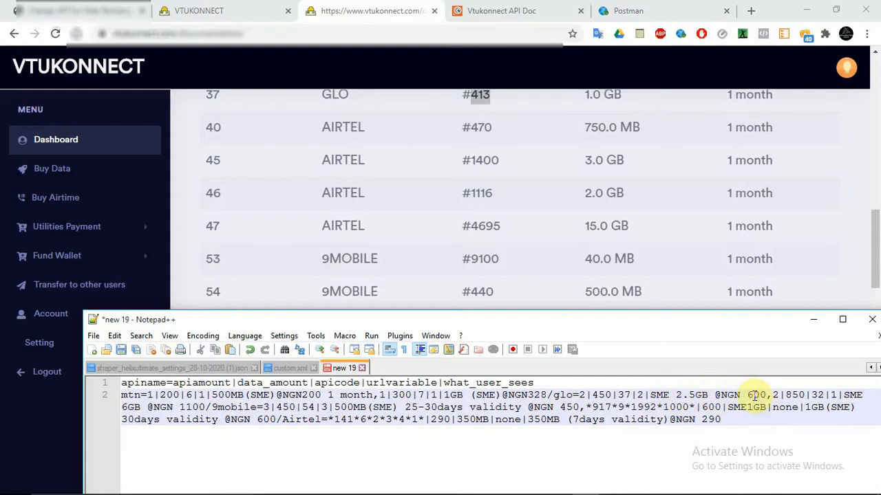
key("BackSpace")
key("BackSpace")
type("45")
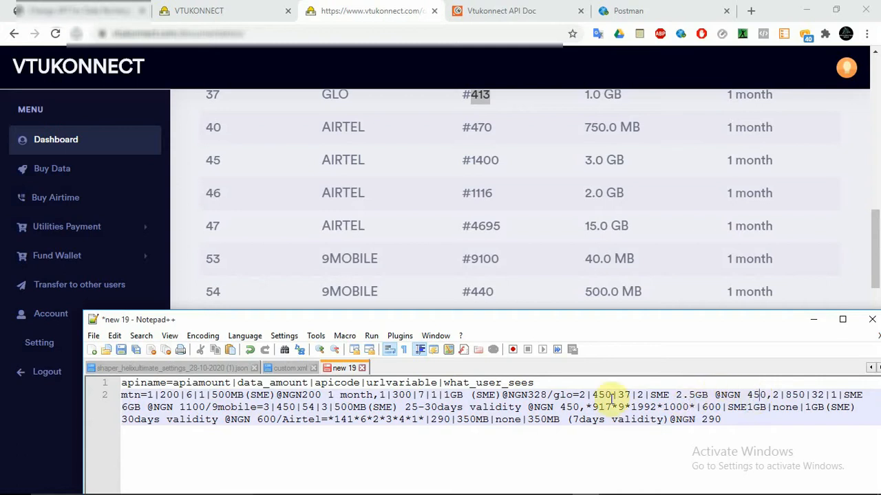
left_click_drag(649, 395, 764, 397)
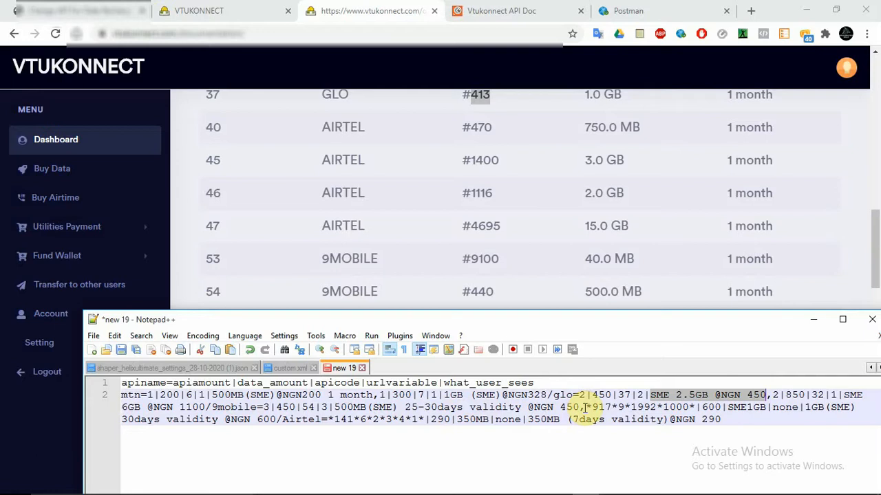
Set the second 9mobile entry's apiamount and urlvariable to 3 and replace its apicode SME1GB with the data ID 53.
left_click_drag(586, 407, 695, 407)
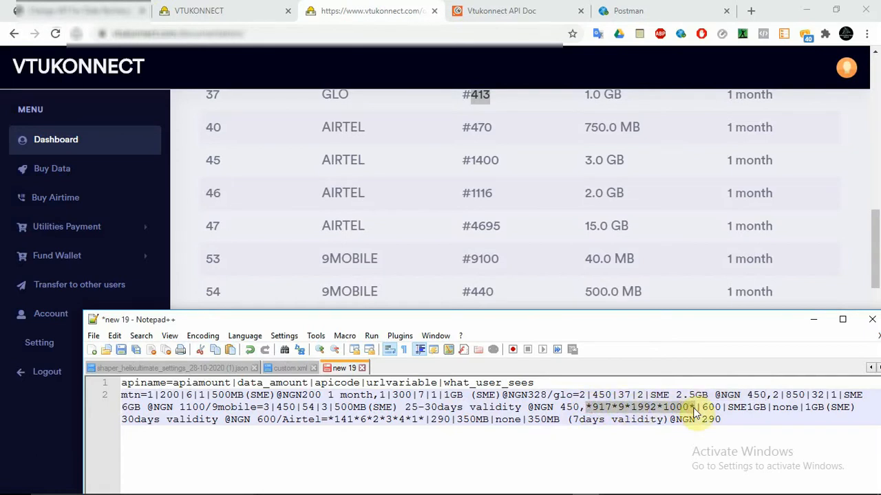
type("3")
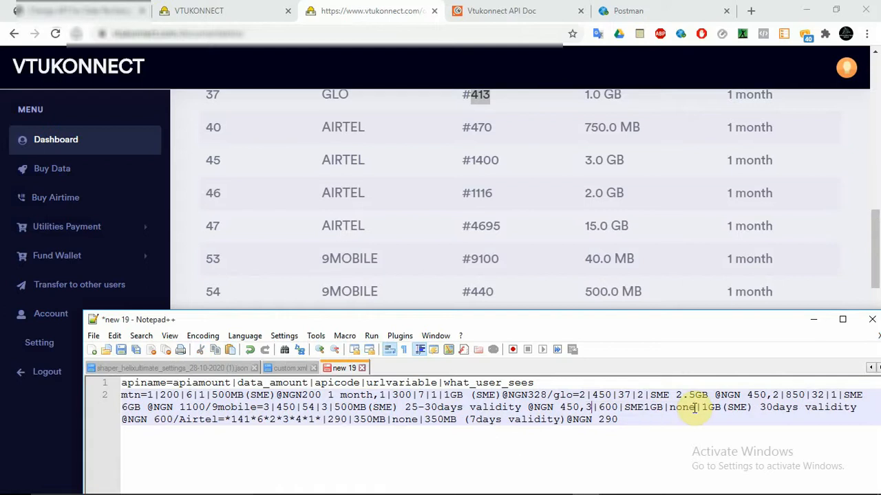
double_click(683, 407)
type("3")
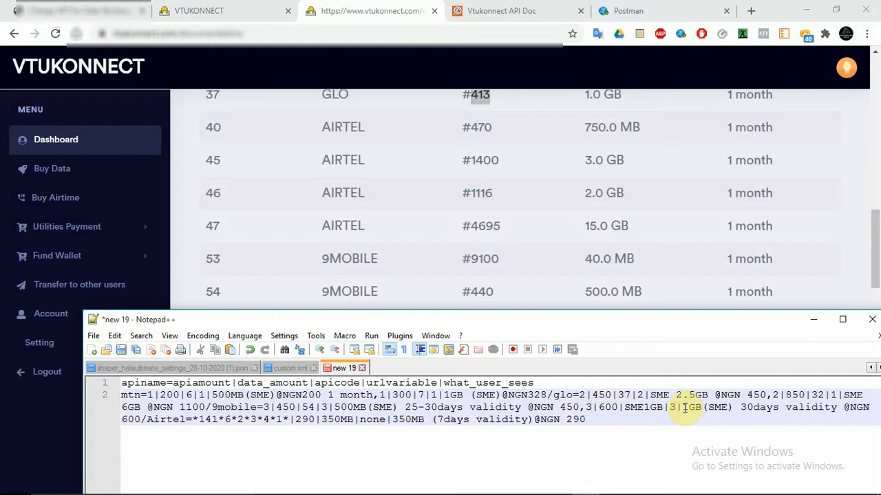
double_click(639, 407)
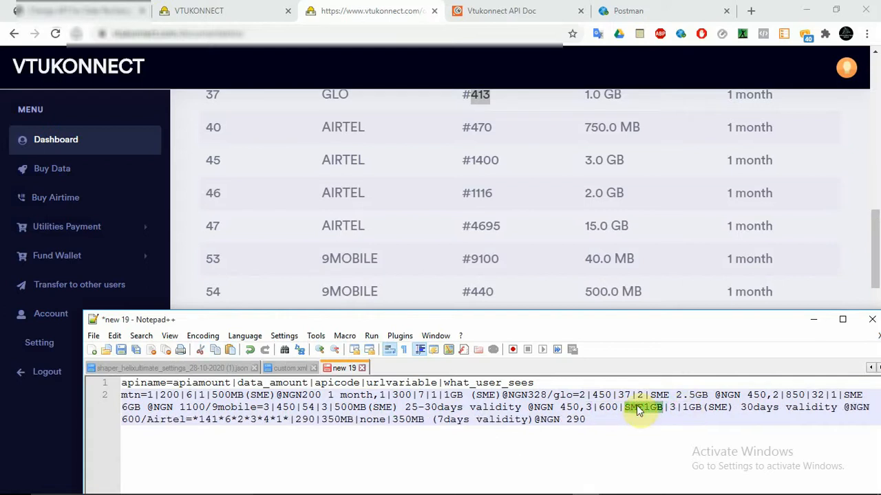
type("53")
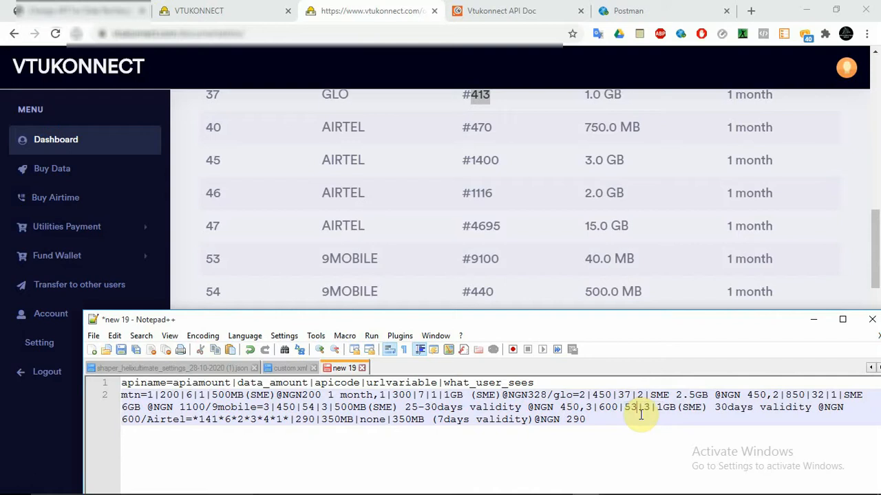
Set the second 9mobile entry's data_amount to 9200 and the price in its what_user_sees text to NGN 9200.
double_click(609, 408)
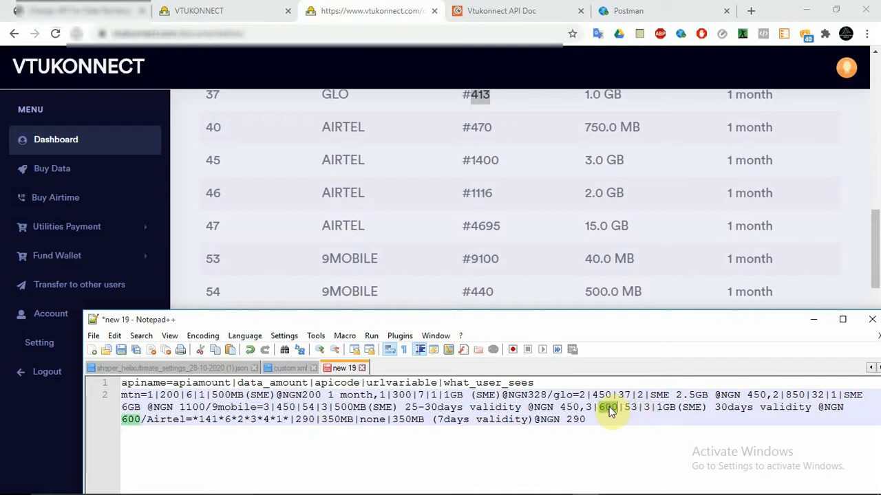
type("9200")
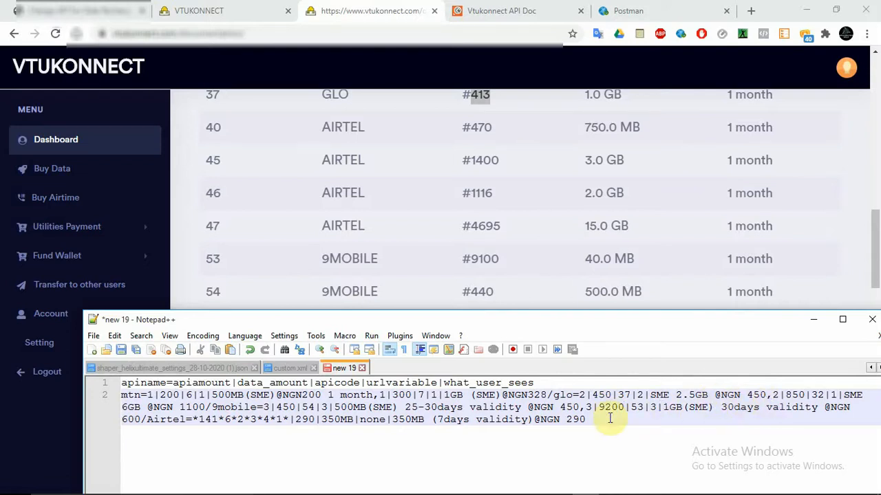
left_click(127, 420)
key("BackSpace")
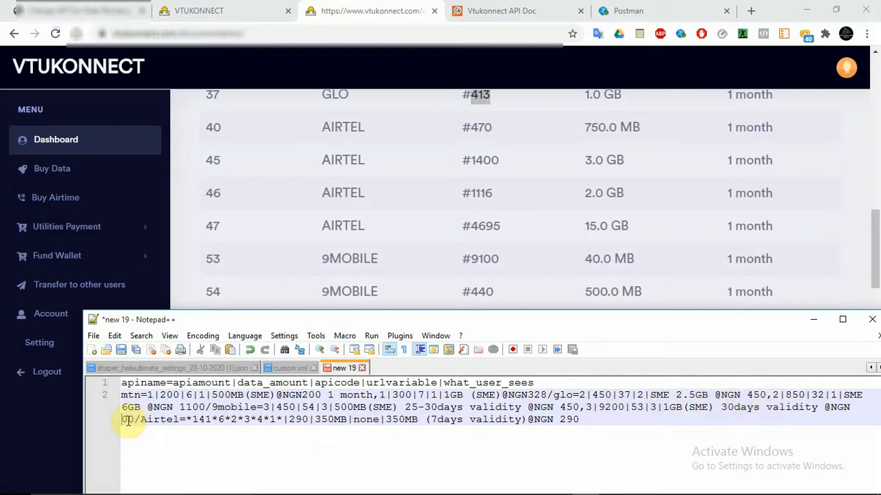
type("920")
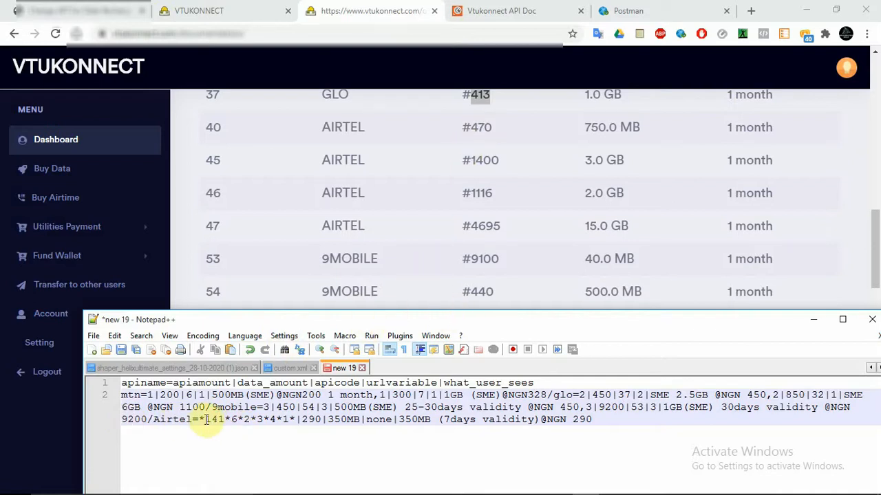
Set the Airtel entry's apiamount to 4, data_amount to 490, apicode to 40, urlvariable to 4 and its displayed price to NGN 490.
left_click_drag(200, 420, 295, 422)
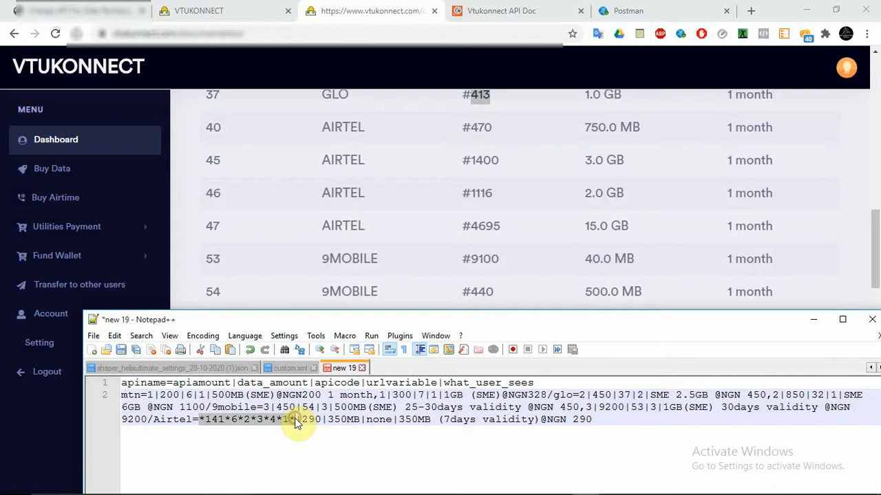
type("4")
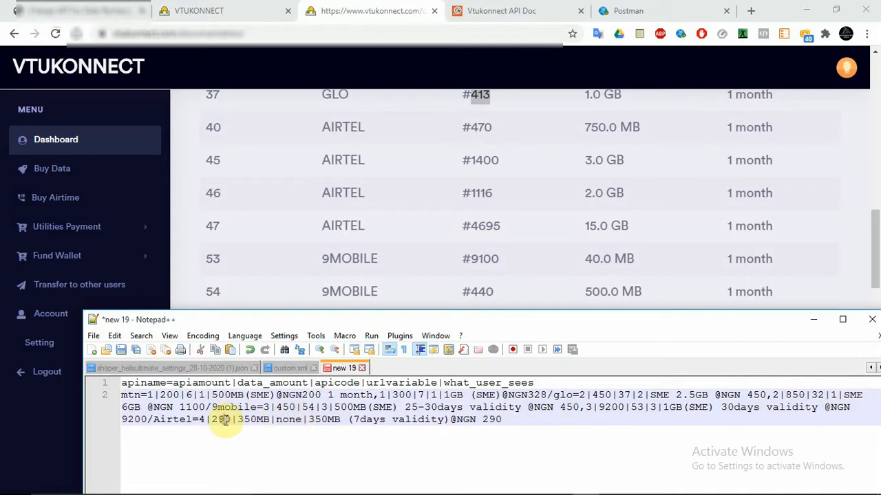
key("Delete")
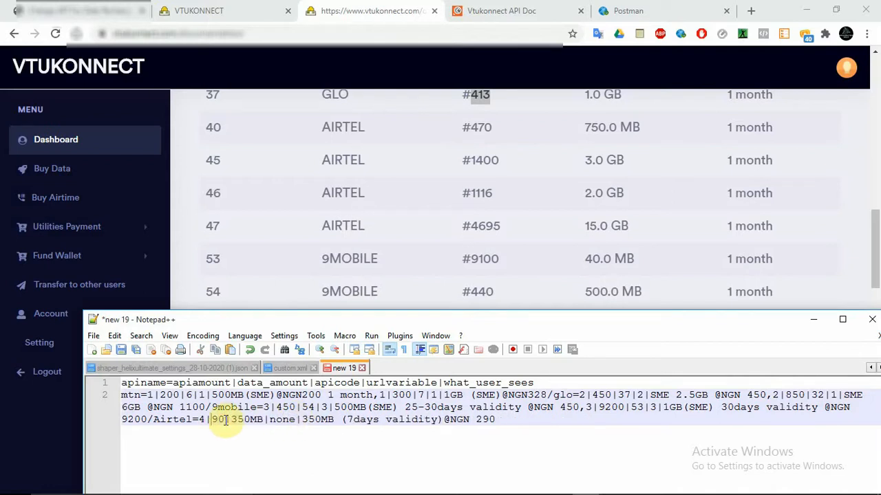
type("4")
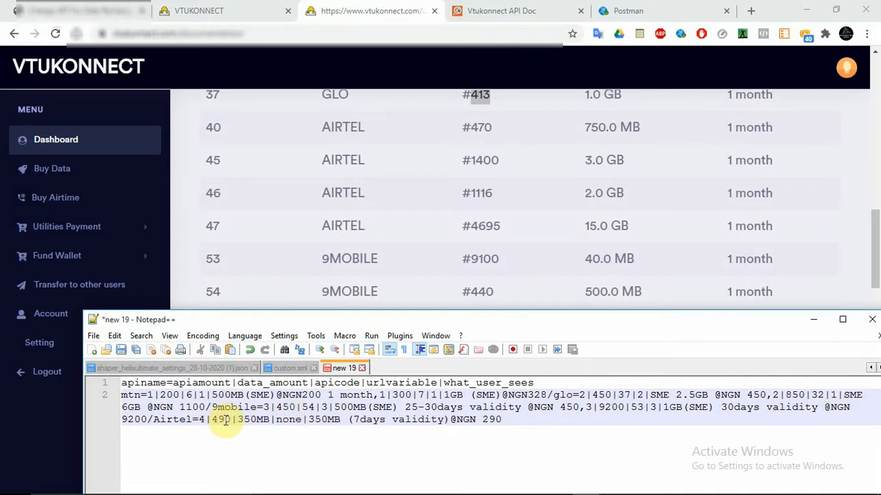
double_click(251, 427)
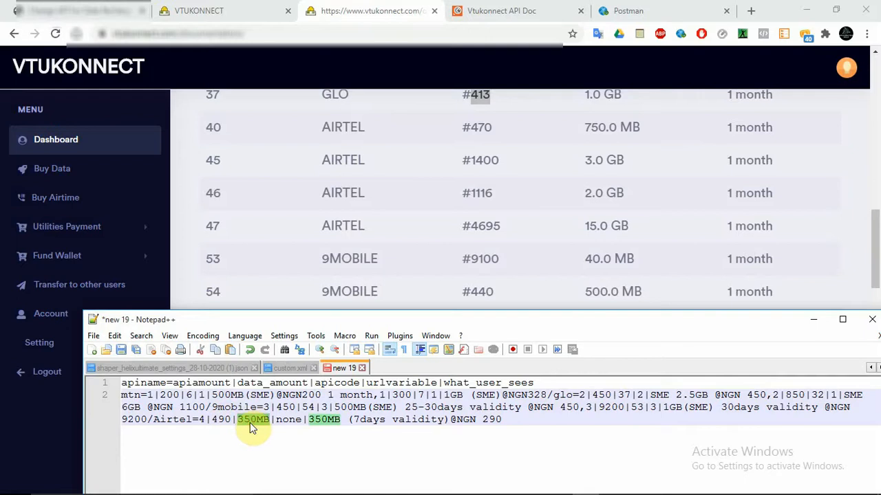
type("40")
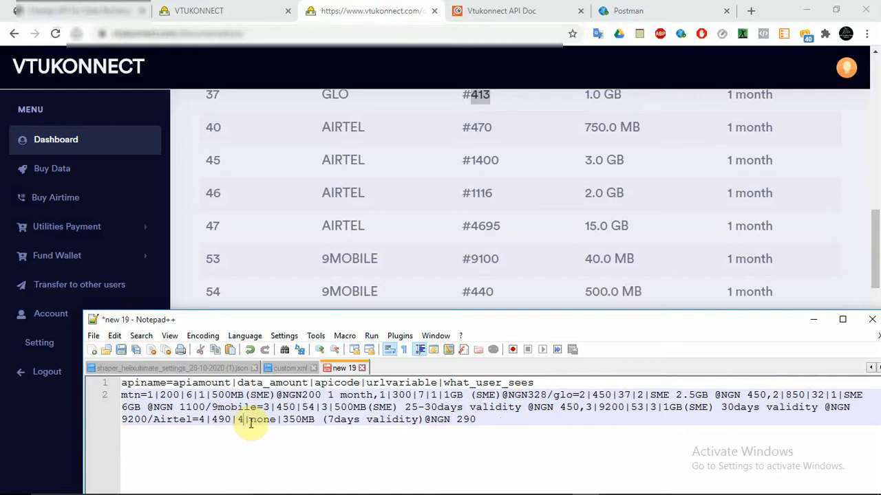
double_click(269, 420)
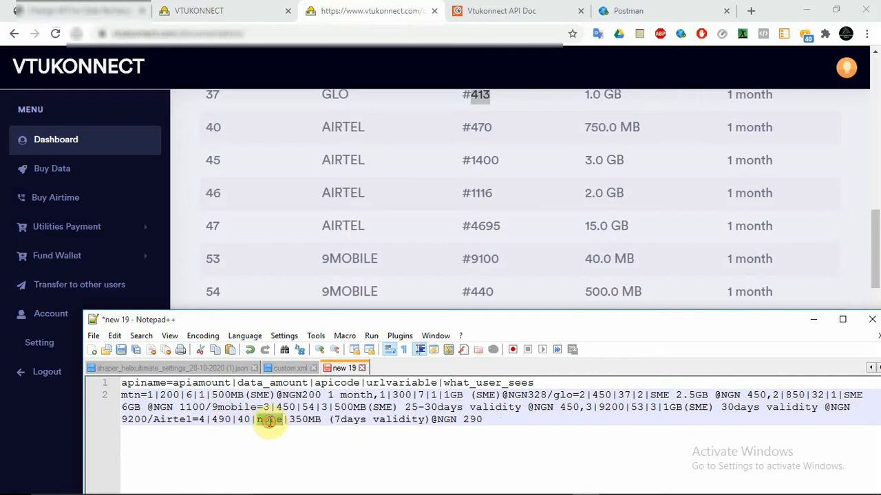
type("4")
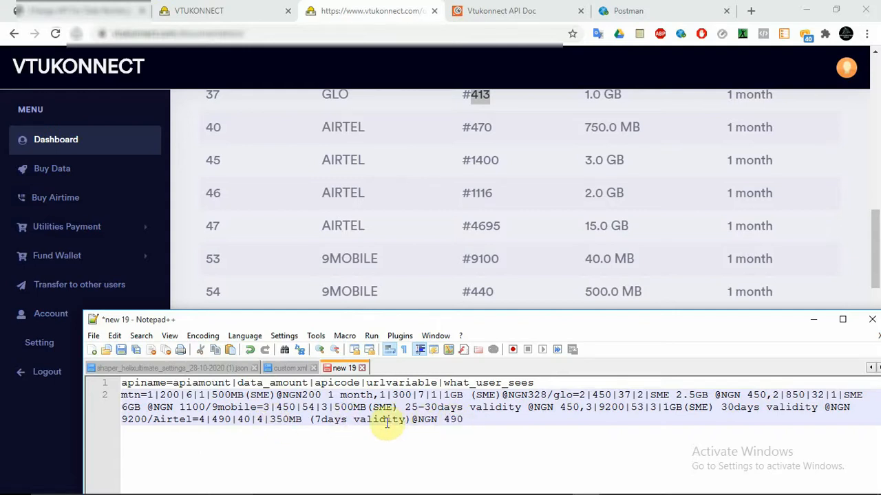
Change the Airtel entry's what_user_sees text to 750MB with (1month validity).
left_click(274, 418)
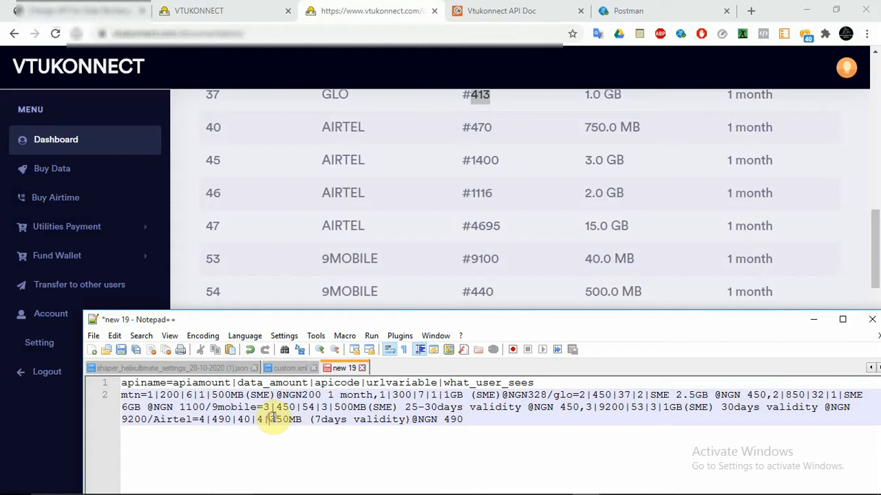
key("BackSpace")
type("7")
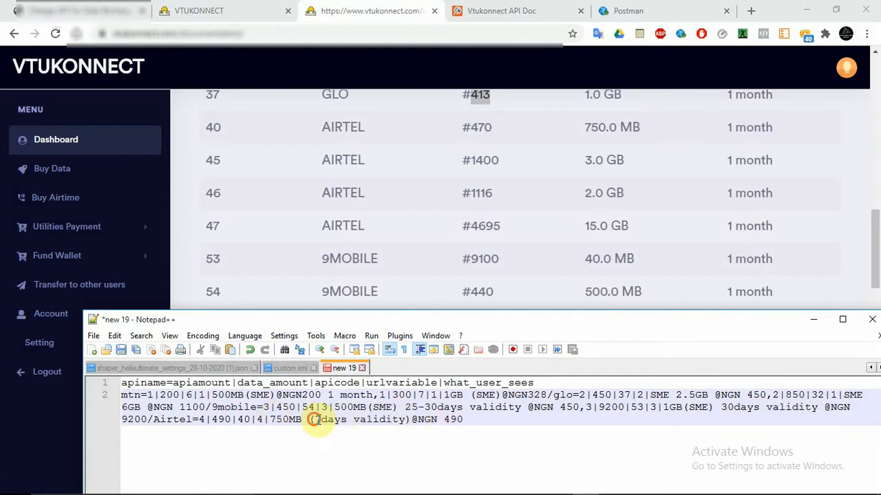
left_click_drag(314, 418, 349, 419)
type("1month")
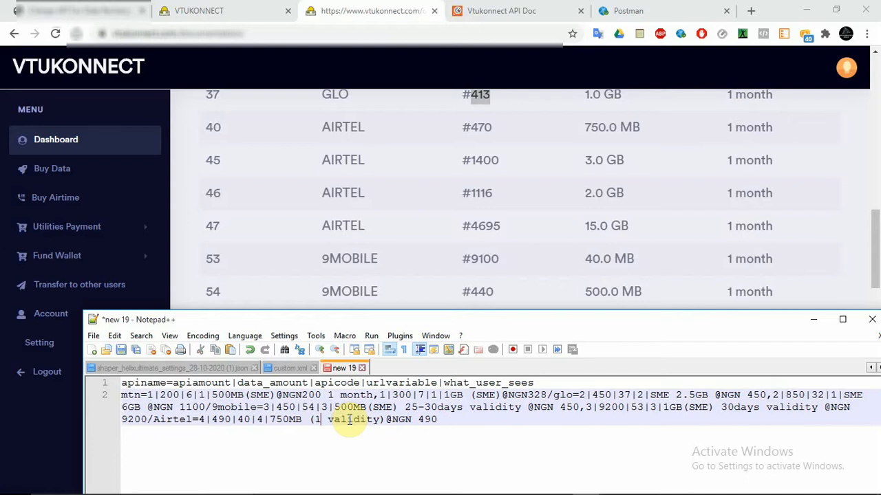
key("Delete")
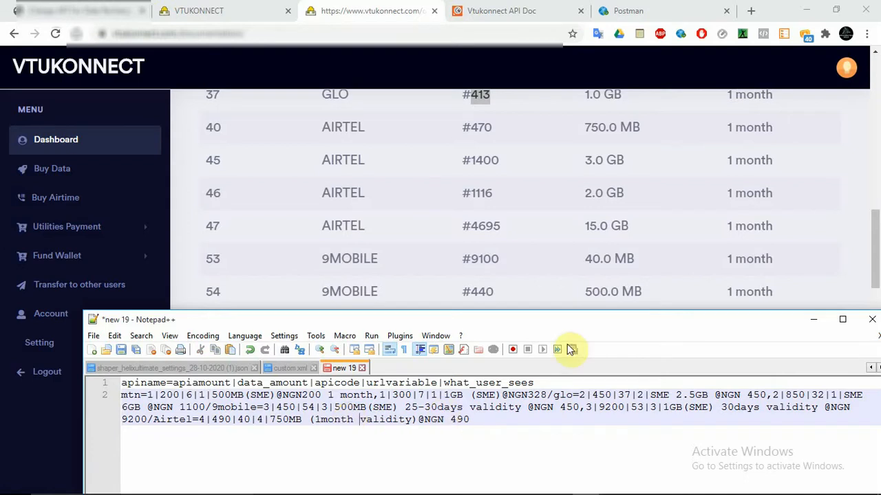
Copy the whole rewritten configuration from Notepad++ and replace the portal's Network data amount json contents with it.
left_click_drag(564, 312, 566, 220)
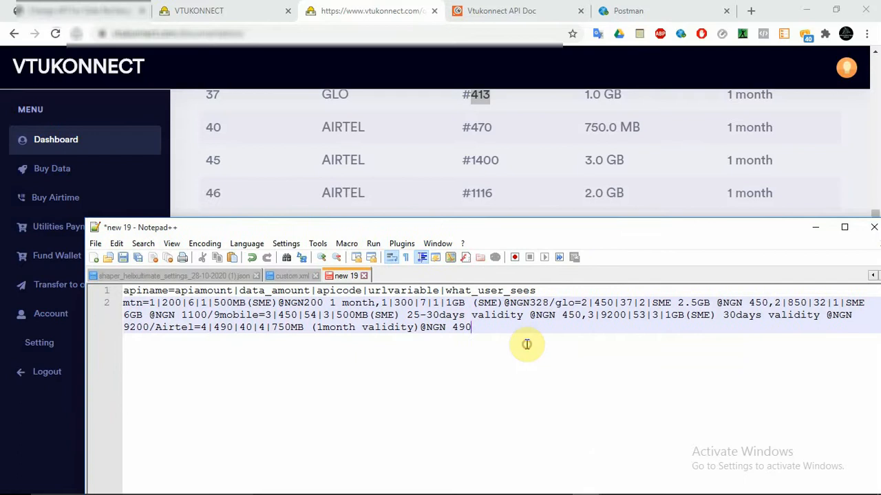
key("ctrl+a")
key("ctrl+c")
left_click(103, 10)
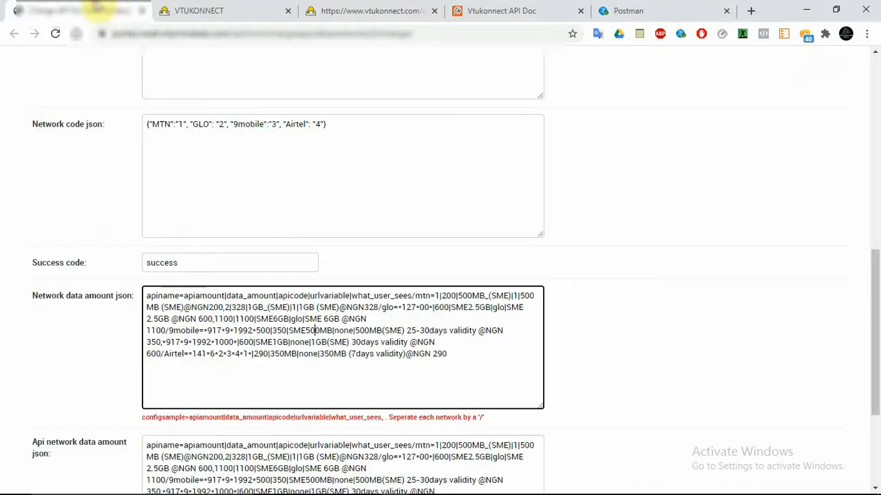
left_click(305, 320)
key("ctrl+a")
key("ctrl+v")
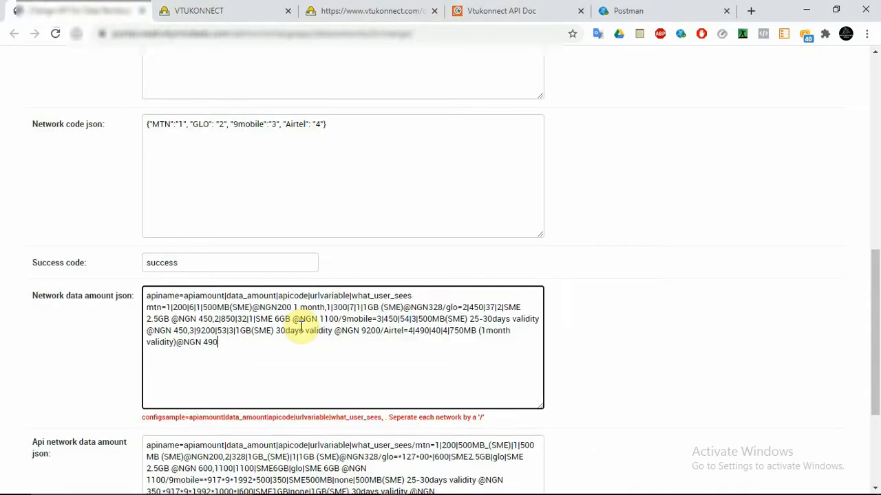
Replace the line break before mtn in the Network data amount json with a / separator.
left_click(146, 308)
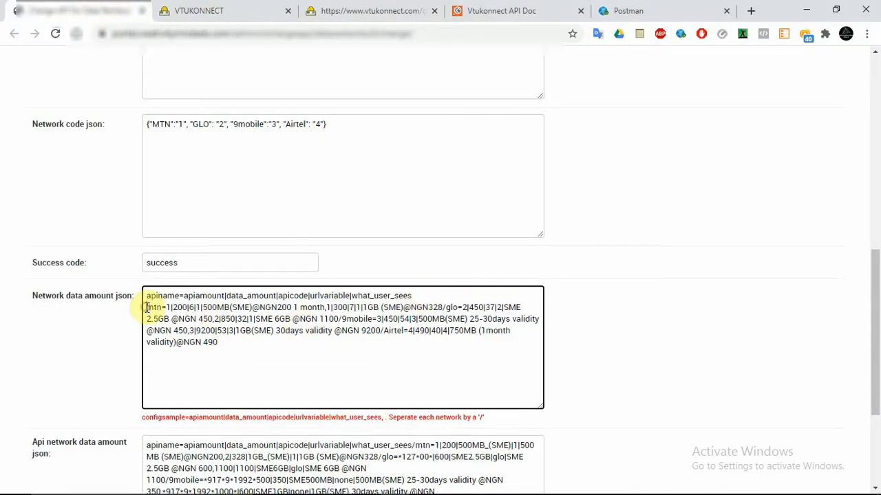
key("BackSpace")
type("/")
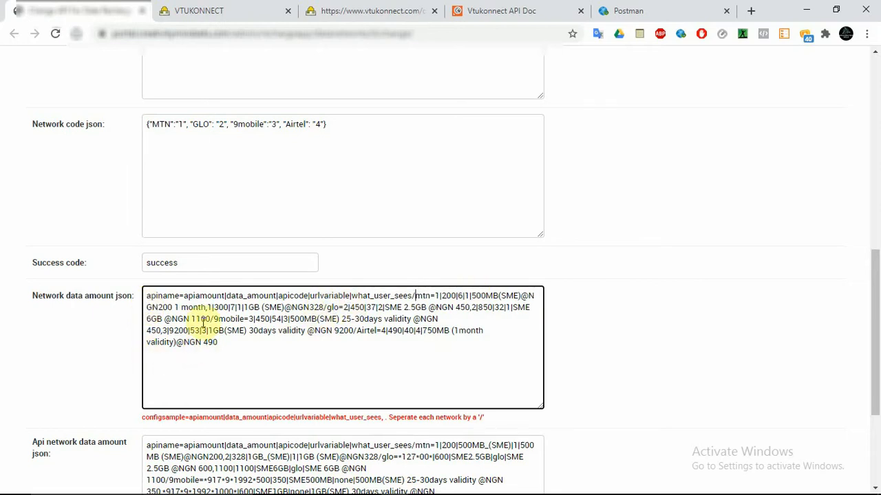
left_click(285, 338)
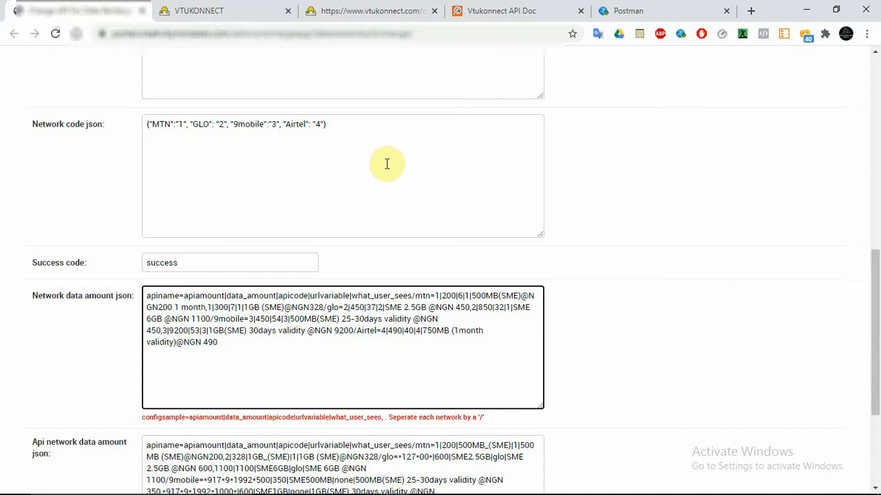
Copy the corrected Network data amount json text and replace the Api network data amount json contents with it.
left_click(403, 10)
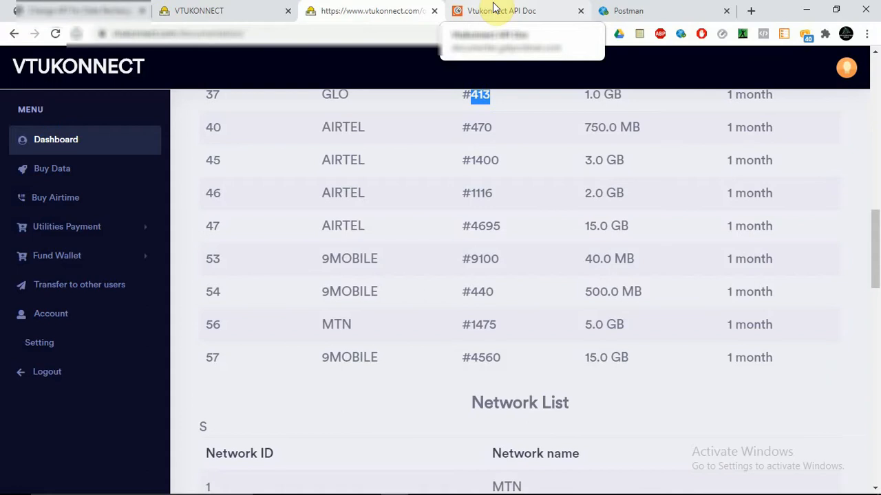
left_click(79, 10)
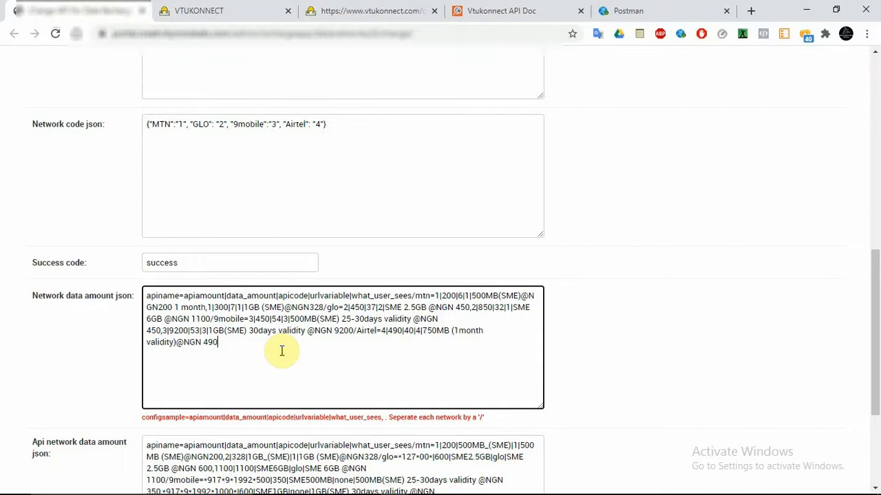
key("ctrl+a")
key("ctrl+c")
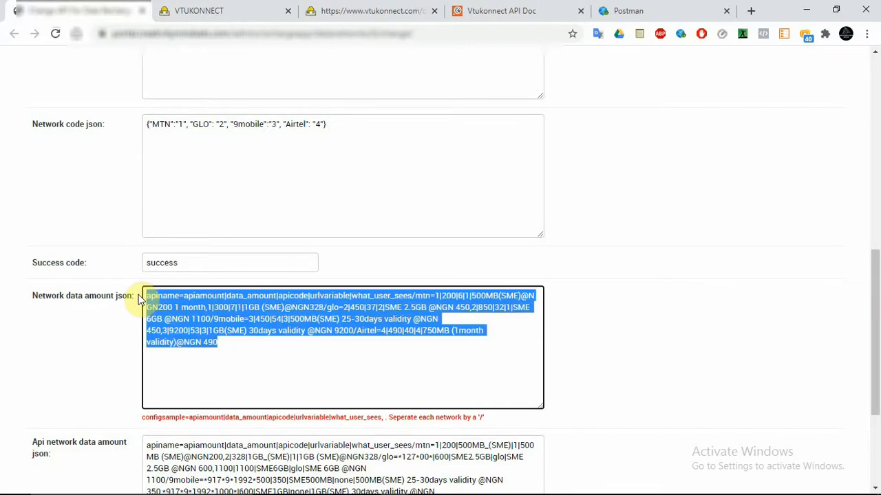
scroll(872, 358, "down", 2)
left_click(413, 344)
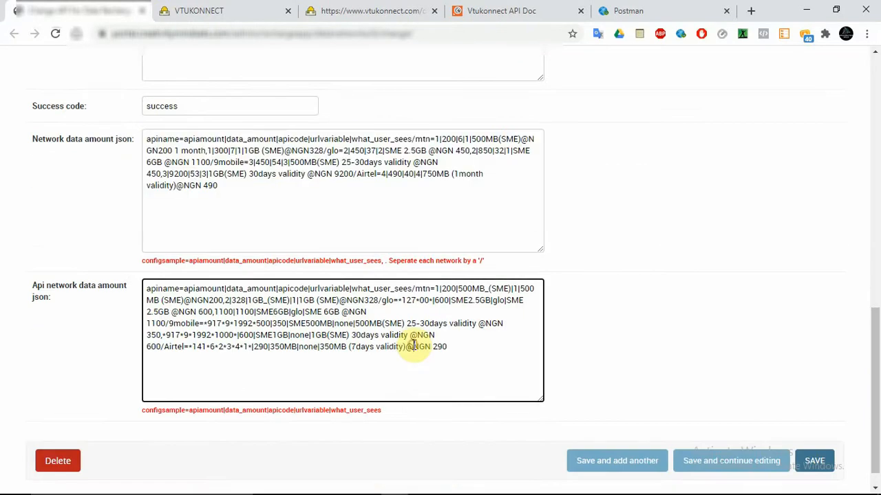
key("ctrl+a")
key("ctrl+v")
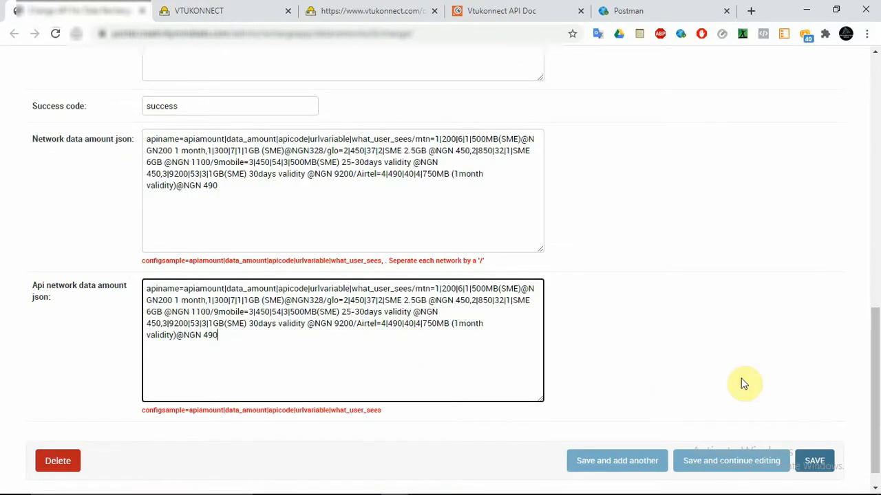
scroll(743, 383, "down", 1)
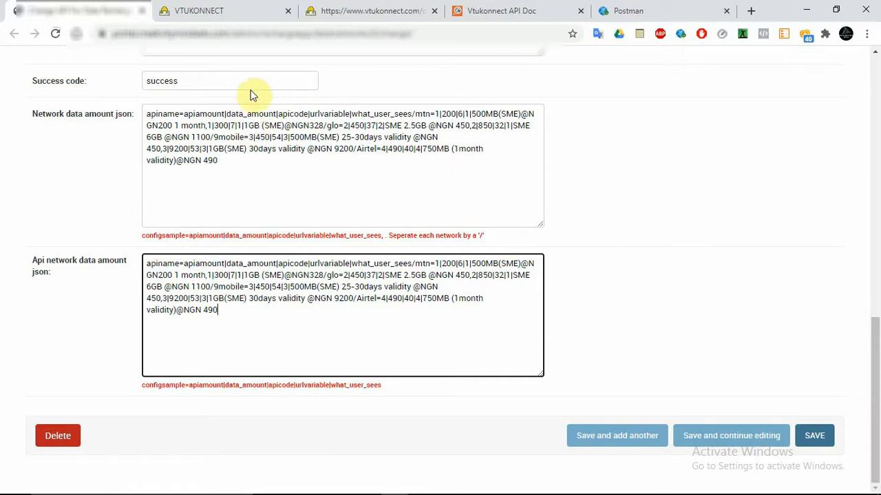
Check the Buy Data endpoint in the Vtukonnect API Doc and save the portal's API record while keeping it open for editing.
left_click(496, 11)
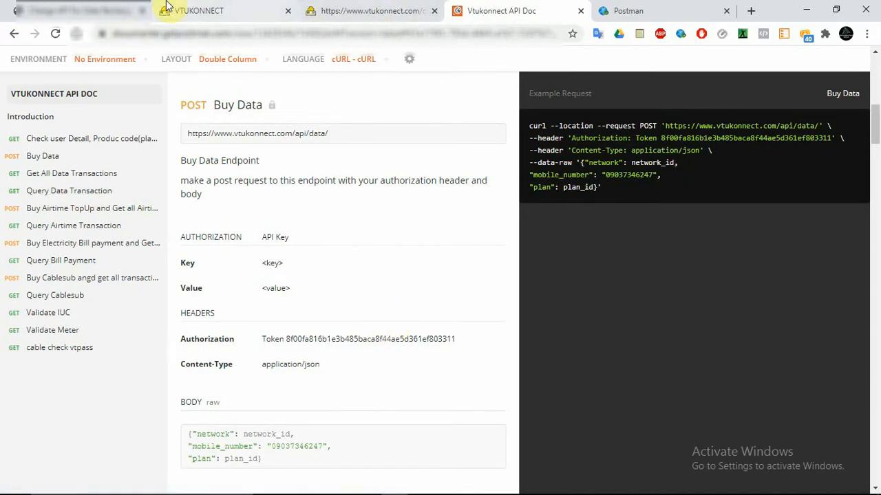
left_click(102, 9)
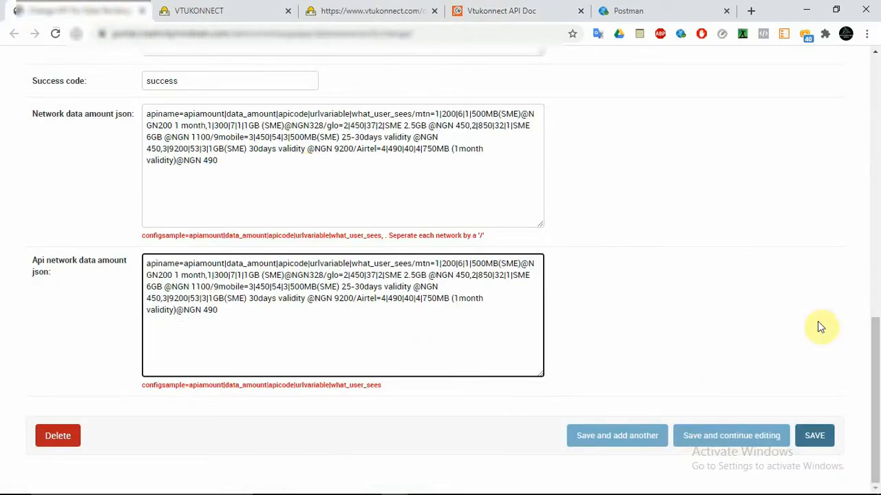
left_click(733, 436)
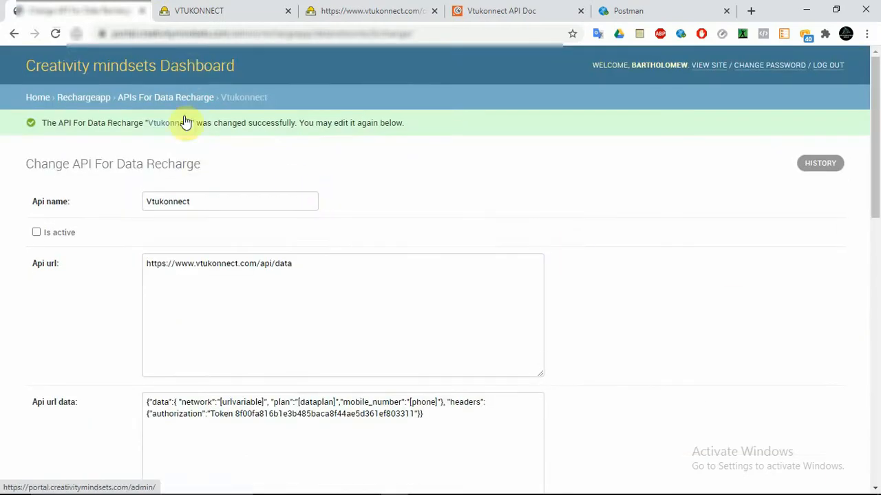
Mark the Vtukonnect data recharge API as active and save the record.
left_click(36, 232)
left_click_drag(875, 165, 877, 351)
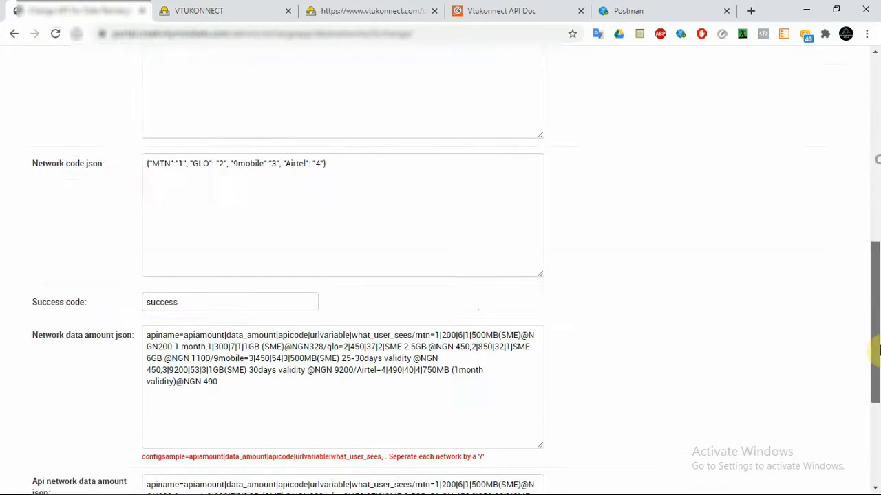
scroll(818, 456, "down", 4)
left_click(814, 436)
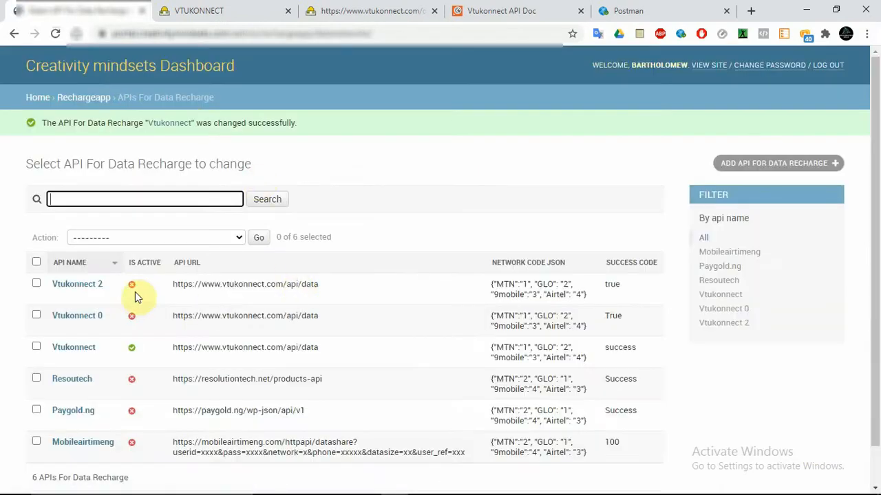
Reopen the Vtukonnect record, rename the API to Vtukonnect done and save it.
left_click(72, 348)
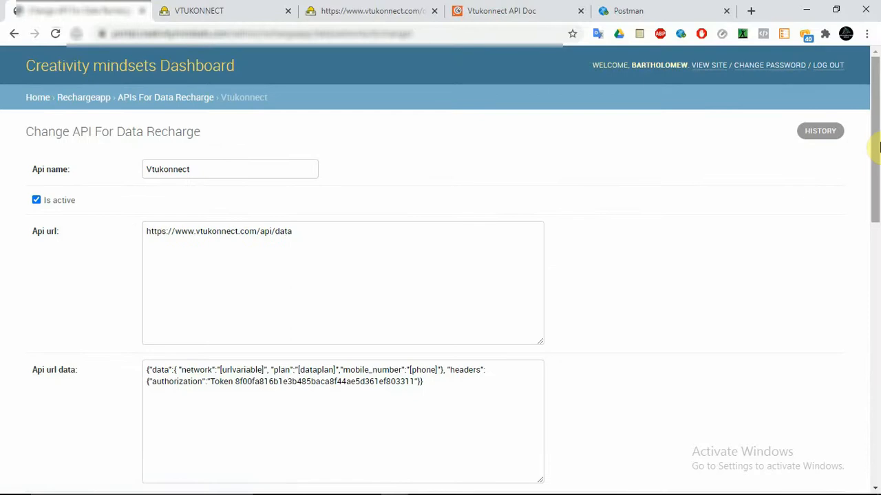
left_click(243, 174)
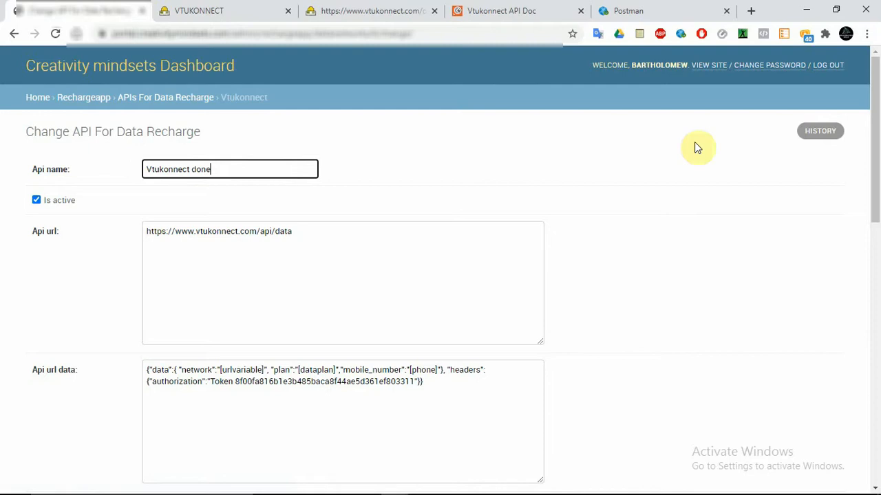
scroll(873, 359, "down", 10)
left_click(818, 437)
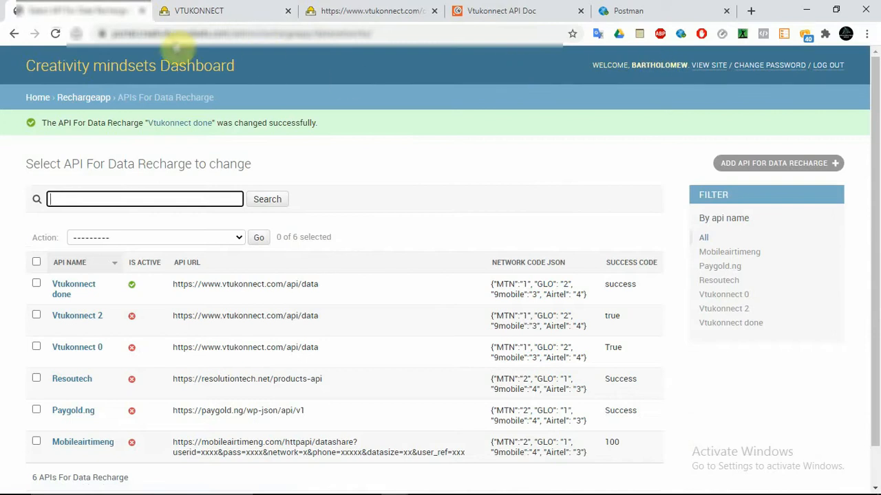
Duplicate the portal admin page in a new tab and open the portal's customer dashboard there.
left_click(206, 33)
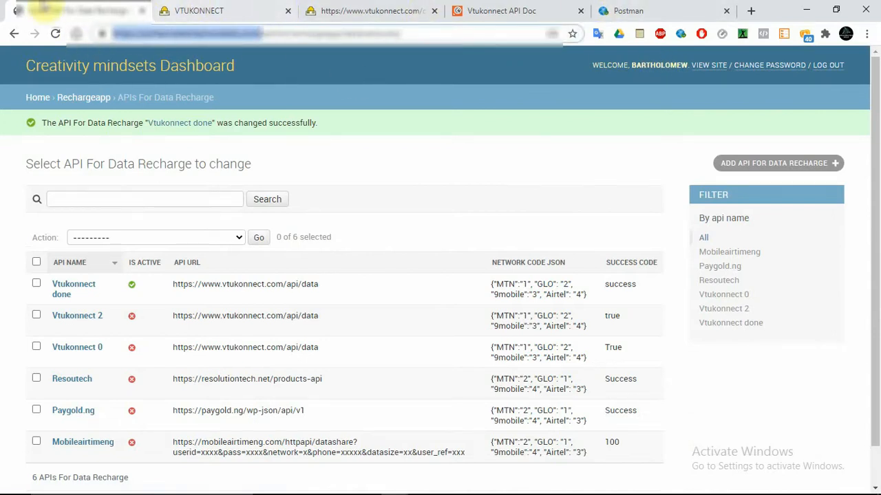
right_click(41, 8)
left_click(96, 74)
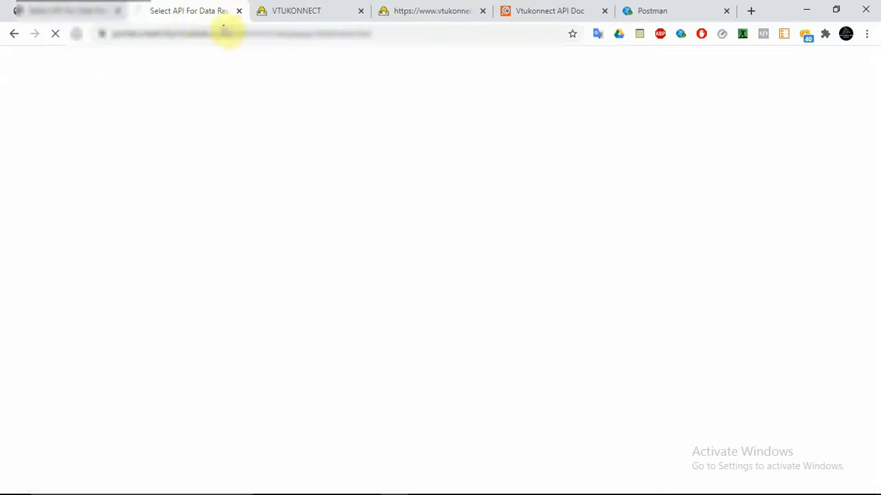
left_click_drag(236, 33, 544, 70)
key("BackSpace")
key("BackSpace")
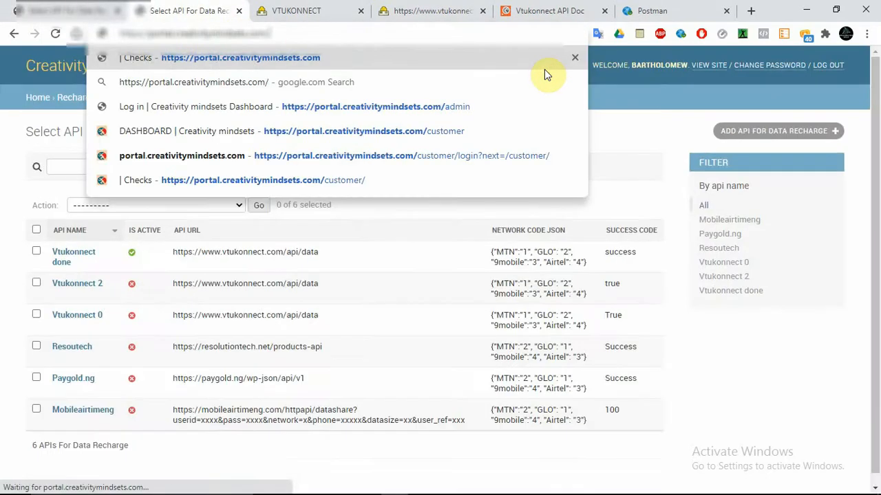
type("https://portal.creativitymindsets.com")
key("ctrl+z")
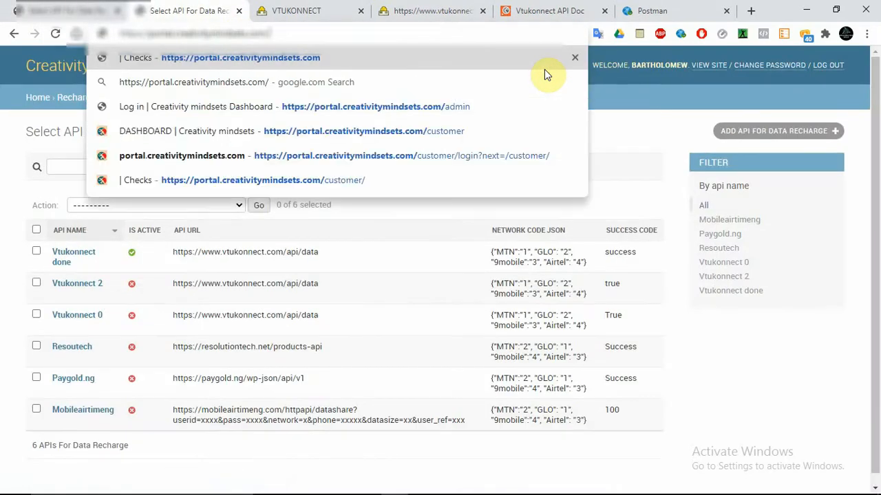
type("cus")
key("Return")
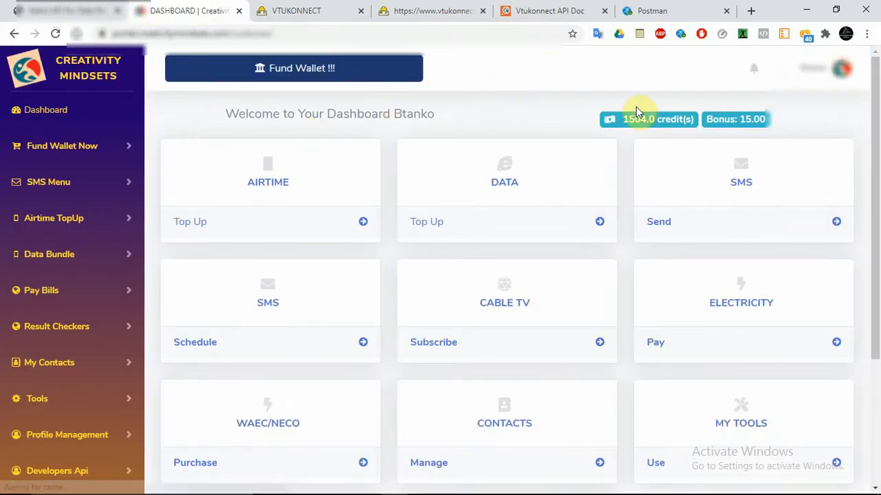
left_click(505, 183)
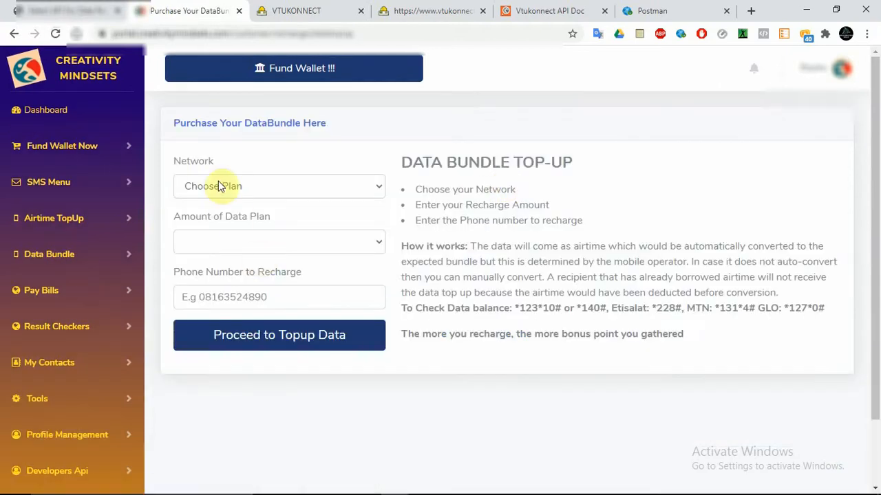
left_click(220, 186)
left_click(223, 222)
left_click(248, 241)
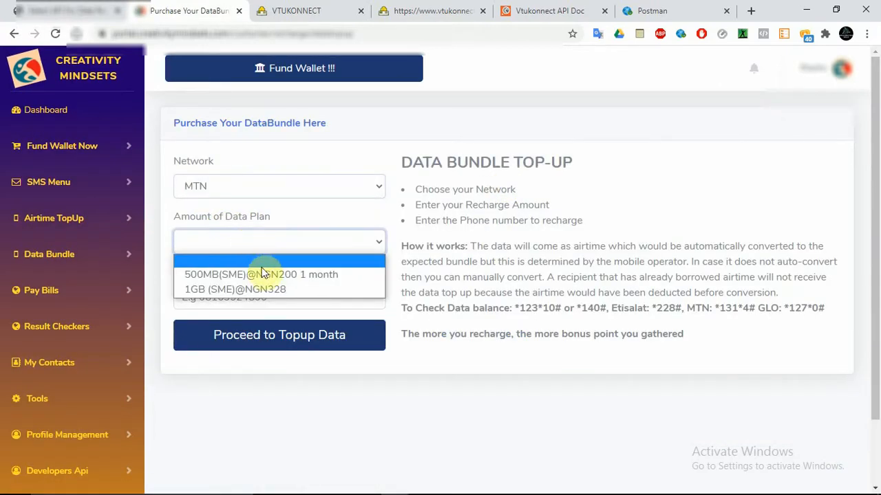
left_click(227, 275)
Fill in the phone number to recharge from the saved entries, try to submit the data top-up, and dismiss the resulting alert.
left_click(234, 295)
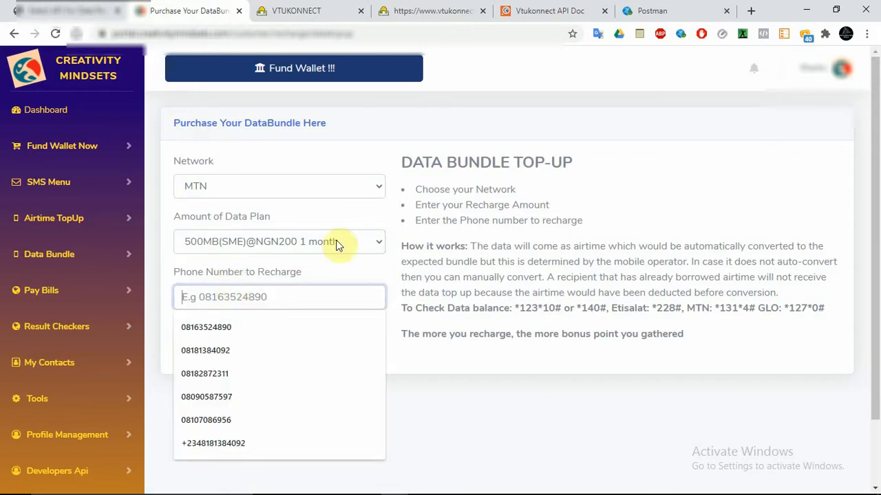
left_click(472, 219)
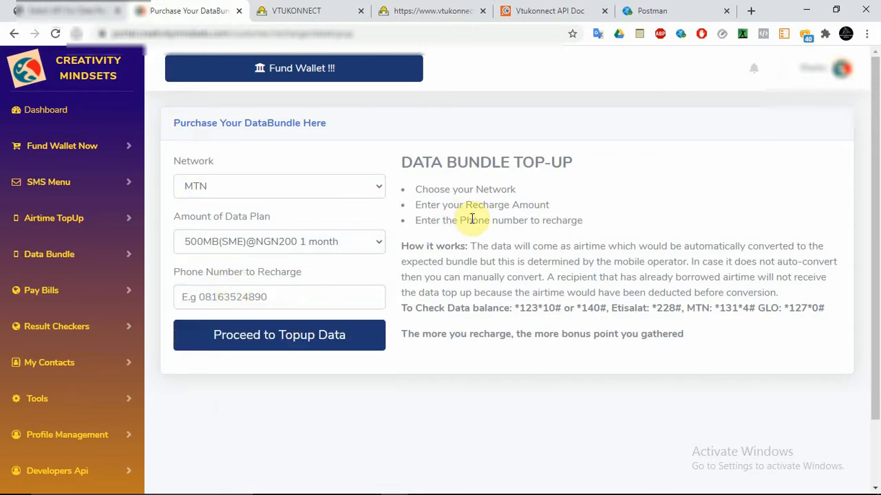
left_click(298, 298)
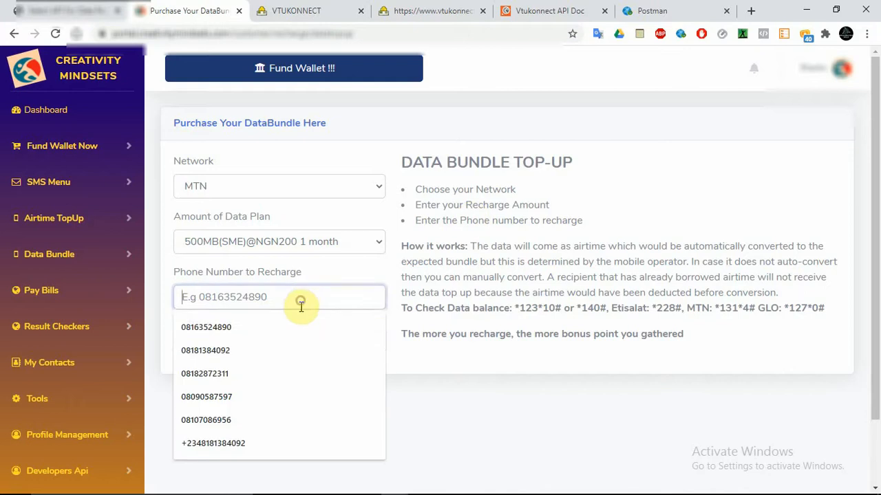
left_click(271, 329)
left_click(266, 339)
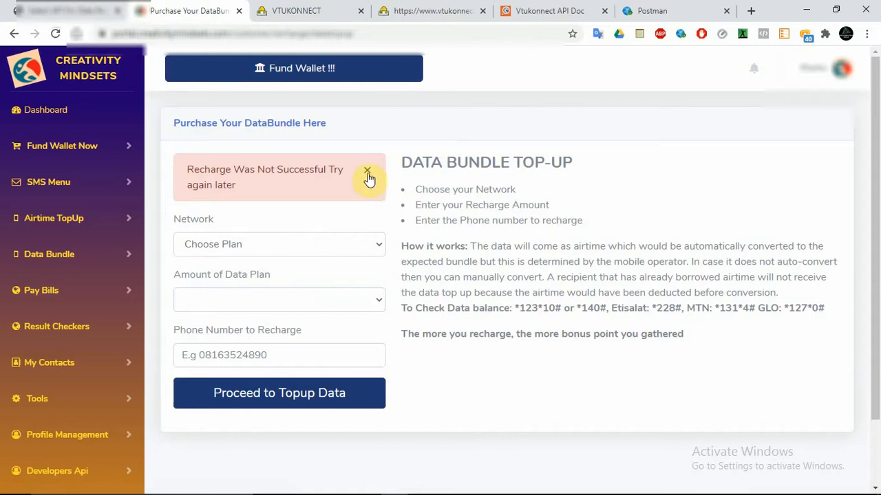
left_click(367, 171)
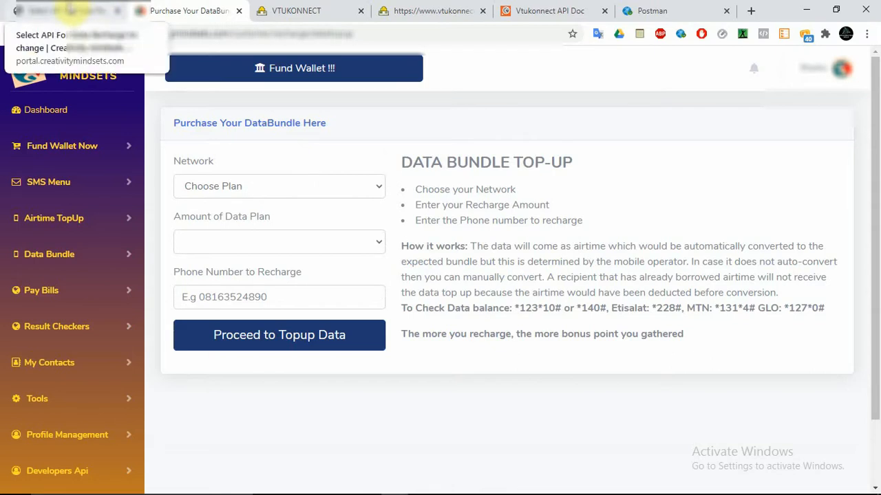
Check the wallet balance of the VTUKONNECT account.
left_click(69, 9)
left_click(283, 11)
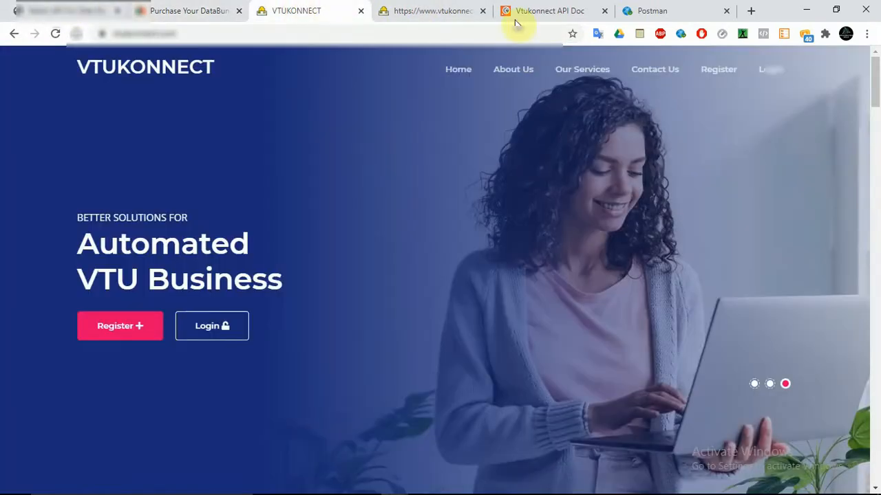
left_click(432, 9)
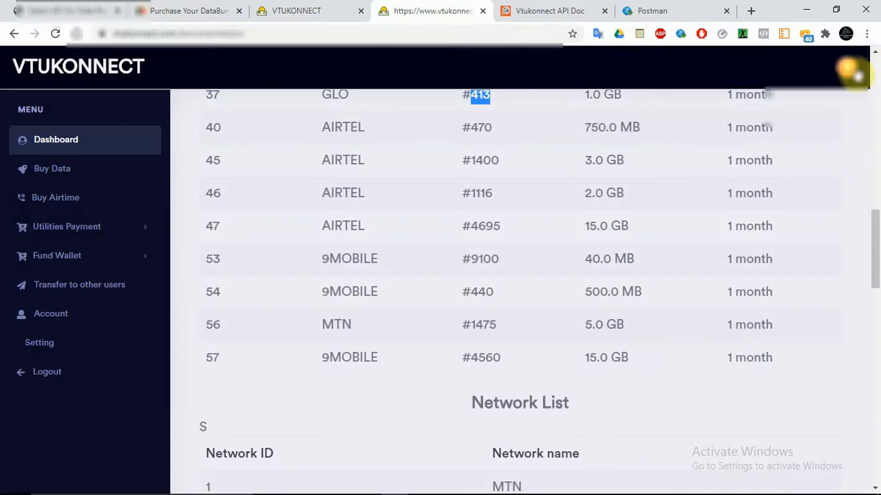
left_click(850, 70)
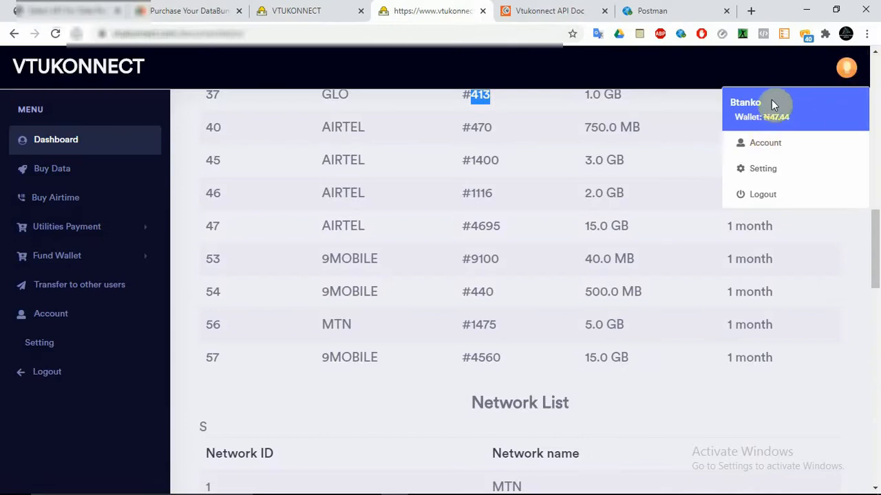
left_click(846, 66)
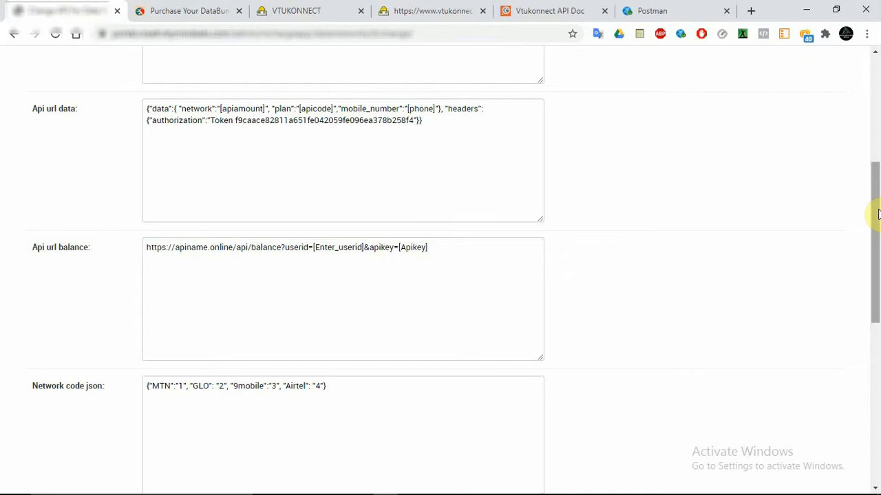
Copy urlvariable from the Network data amount json and replace the network parameter's apiamount placeholder in Api url data with it.
left_click_drag(878, 214, 877, 217)
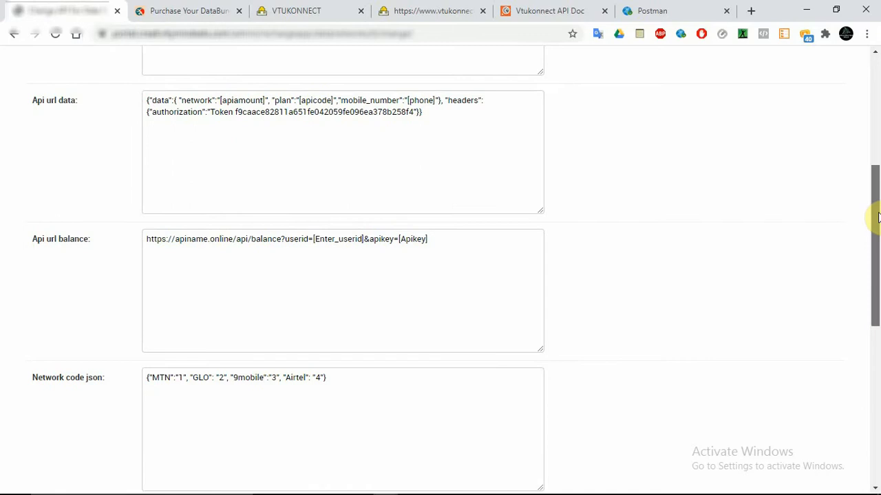
left_click_drag(877, 218, 878, 197)
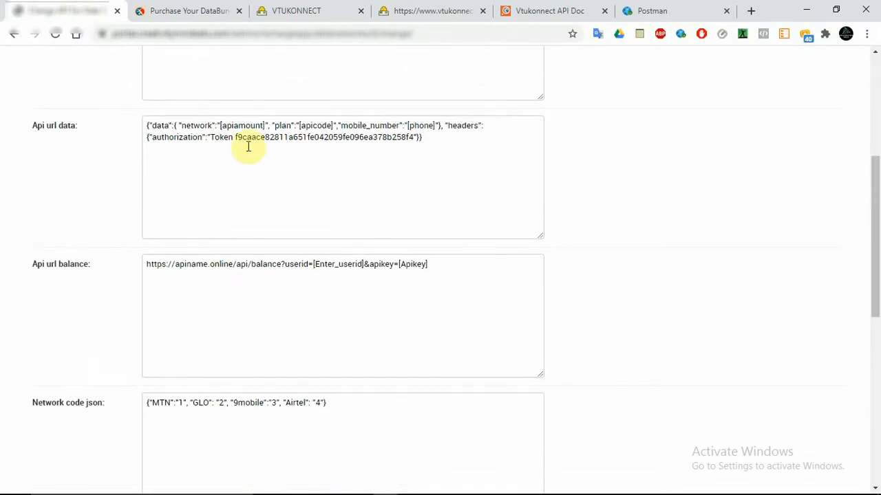
double_click(228, 124)
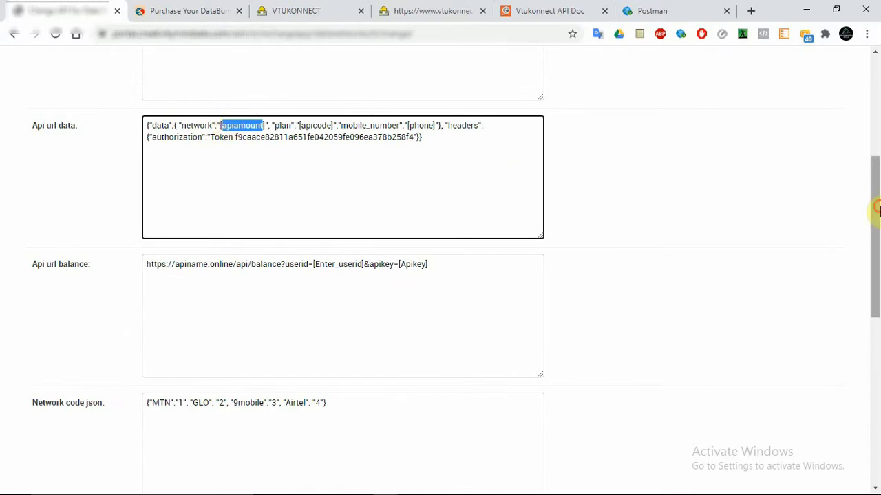
left_click_drag(876, 211, 878, 317)
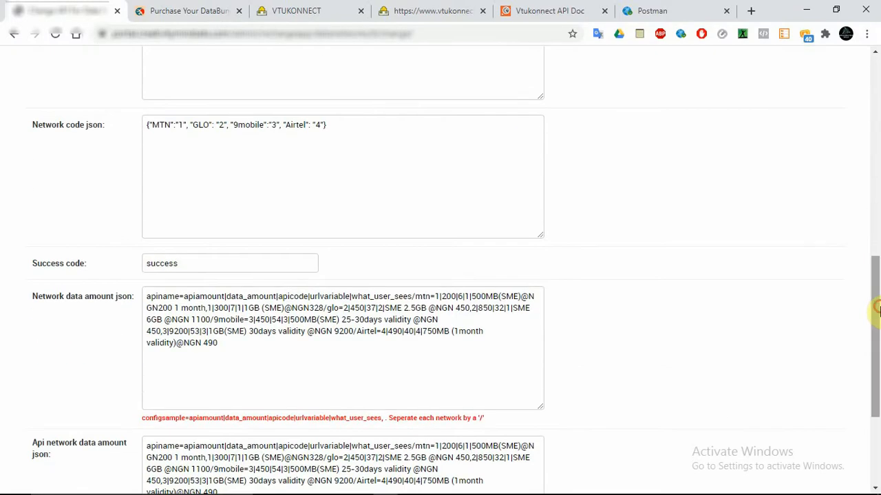
double_click(205, 299)
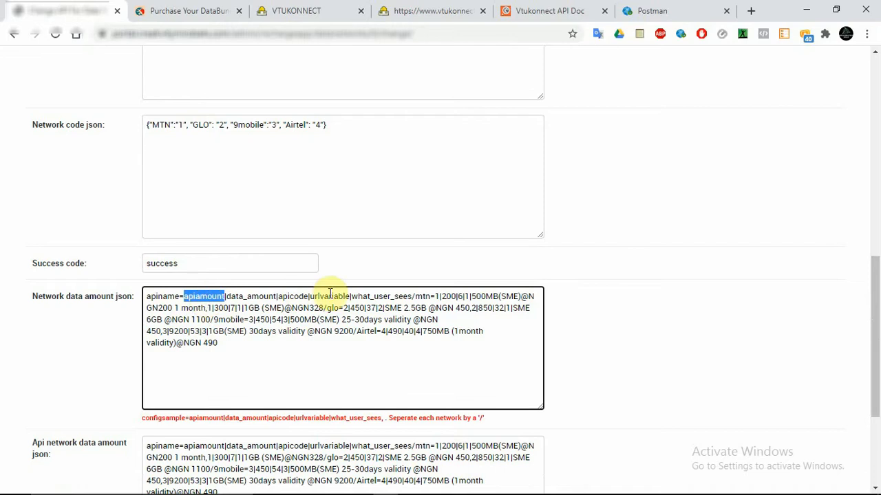
double_click(239, 308)
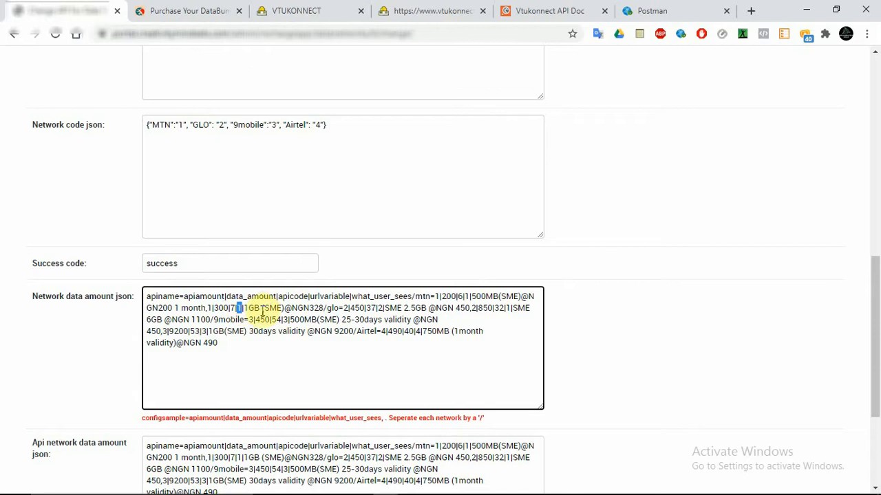
double_click(317, 297)
key("ctrl+c")
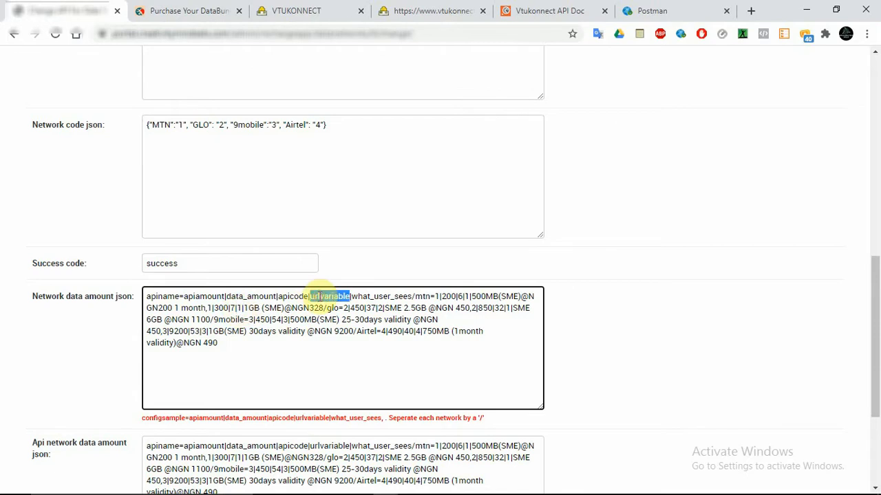
left_click_drag(876, 320, 879, 230)
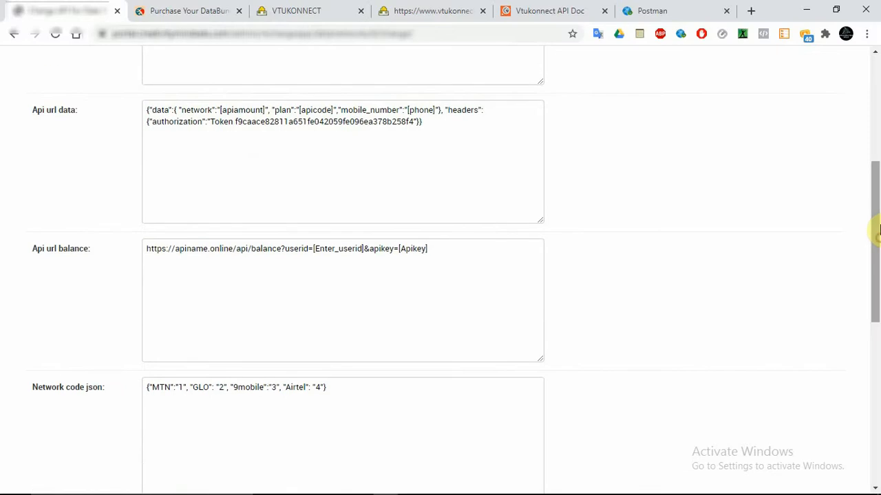
double_click(238, 110)
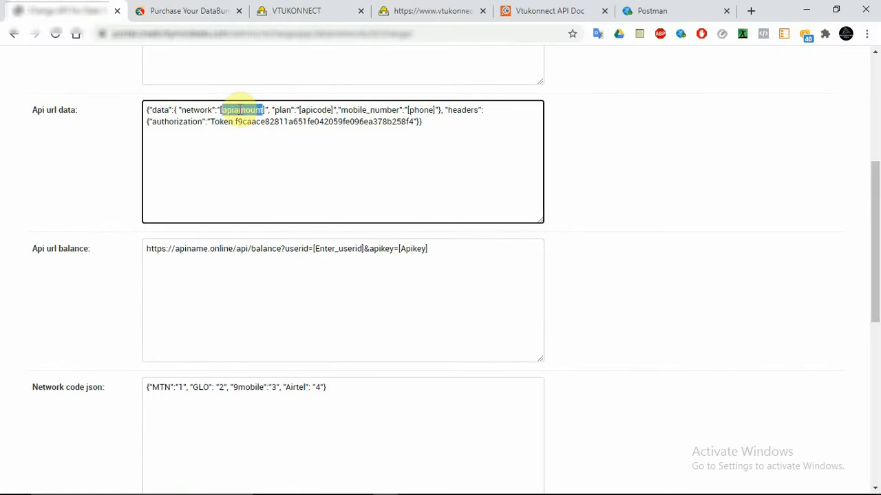
key("ctrl+v")
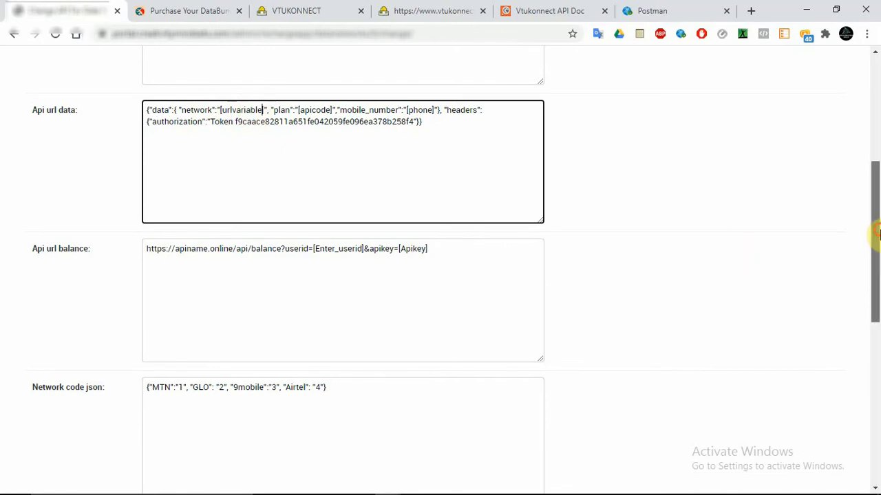
Set the apiamount of the MTN 500MB(SME) plan to 170 in the Api network data amount json.
left_click_drag(874, 236, 873, 369)
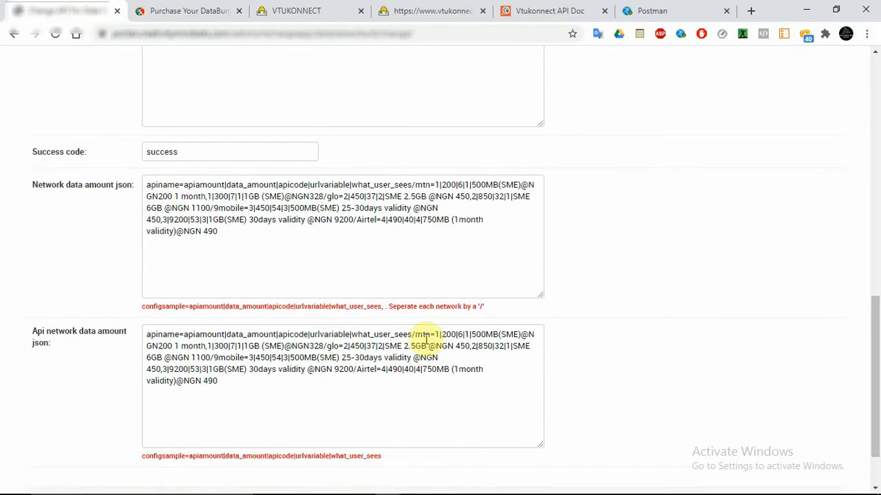
double_click(322, 335)
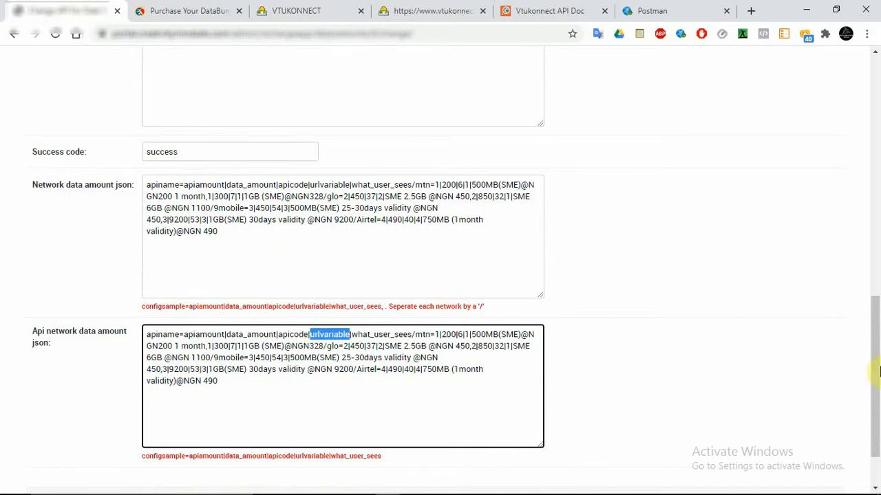
left_click_drag(878, 371, 878, 308)
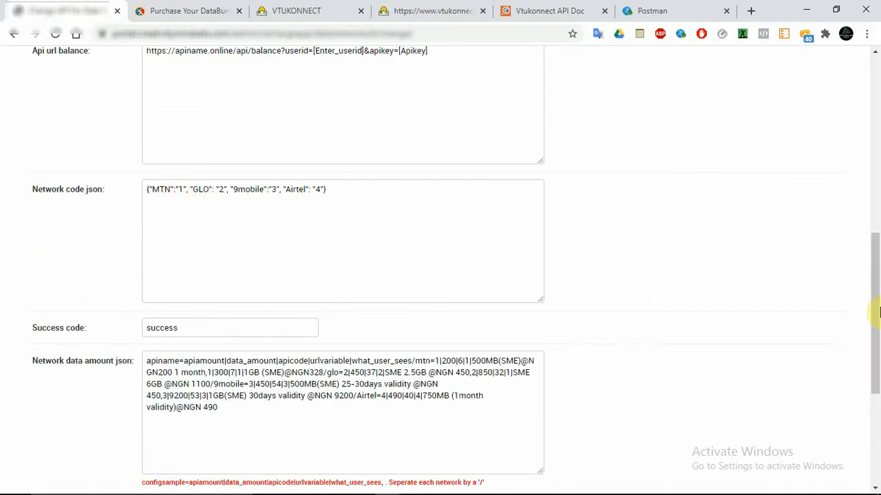
left_click_drag(878, 312, 878, 398)
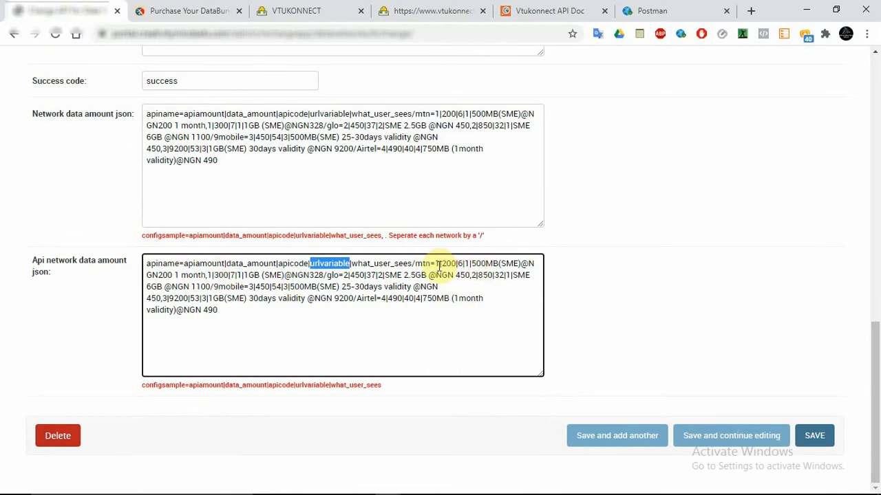
double_click(467, 263)
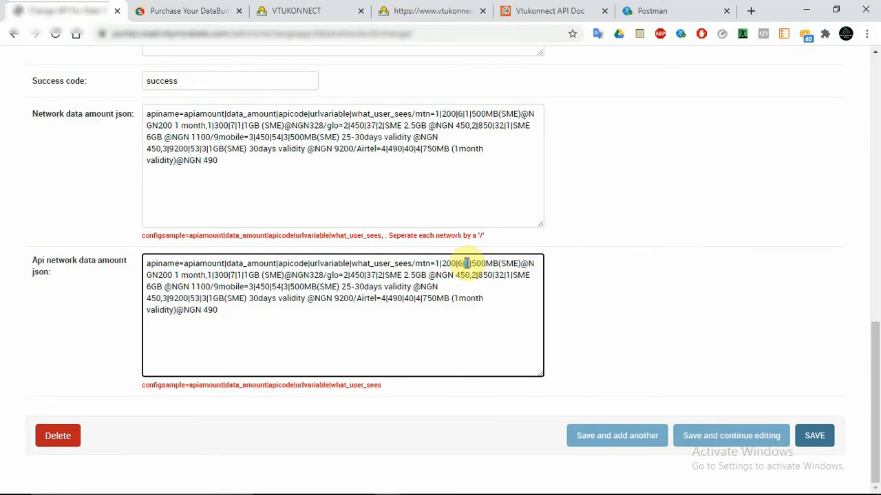
left_click(439, 265)
key("BackSpace")
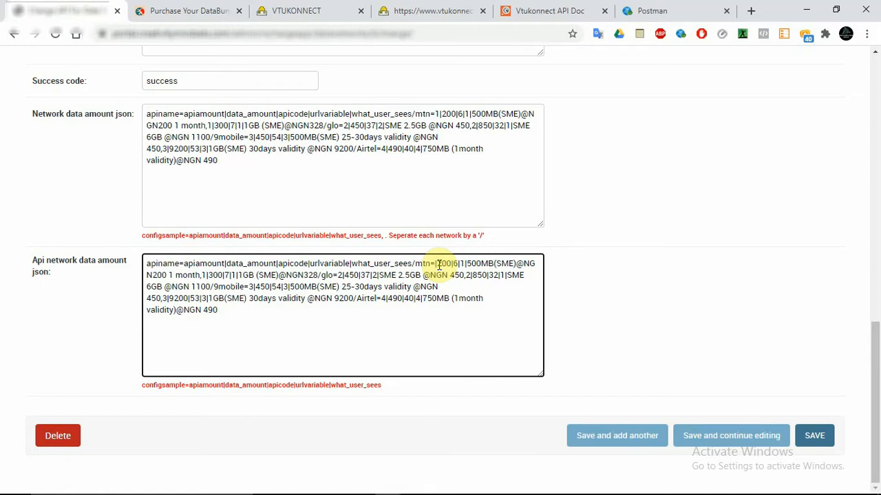
type("170")
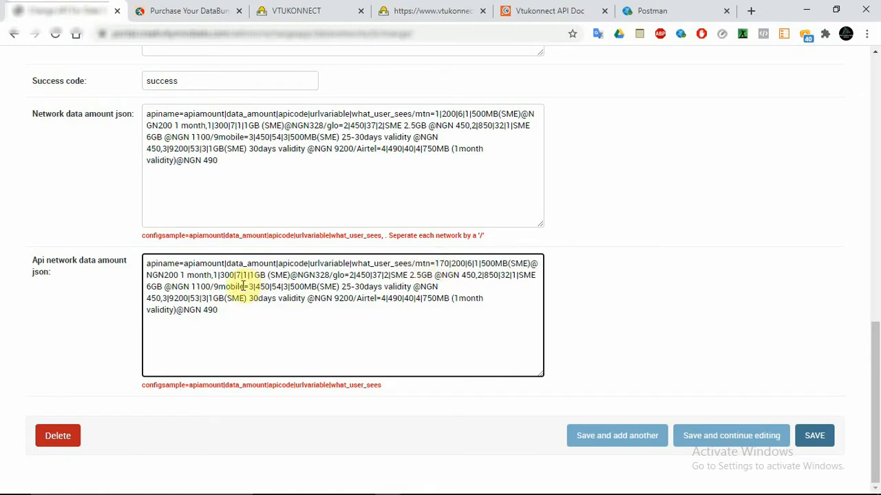
Set the apiamount of the MTN 1GB (SME) plan to 285 in the Api network data amount json.
left_click(218, 274)
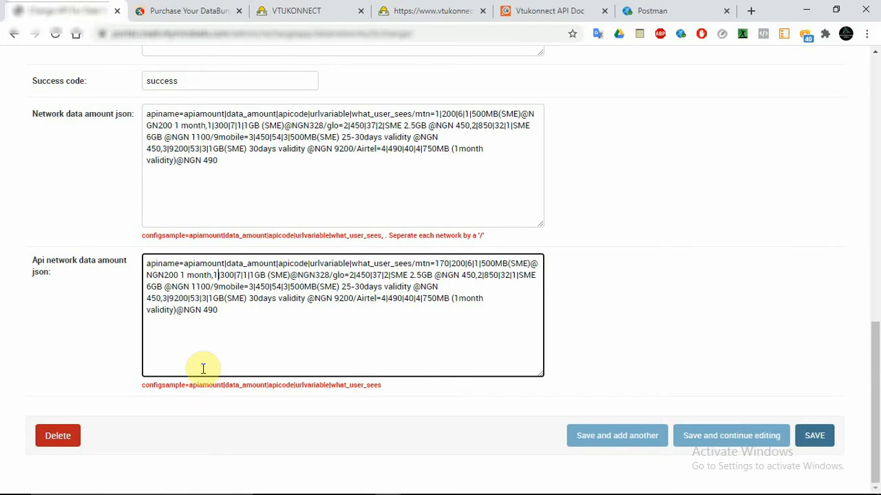
key("BackSpace")
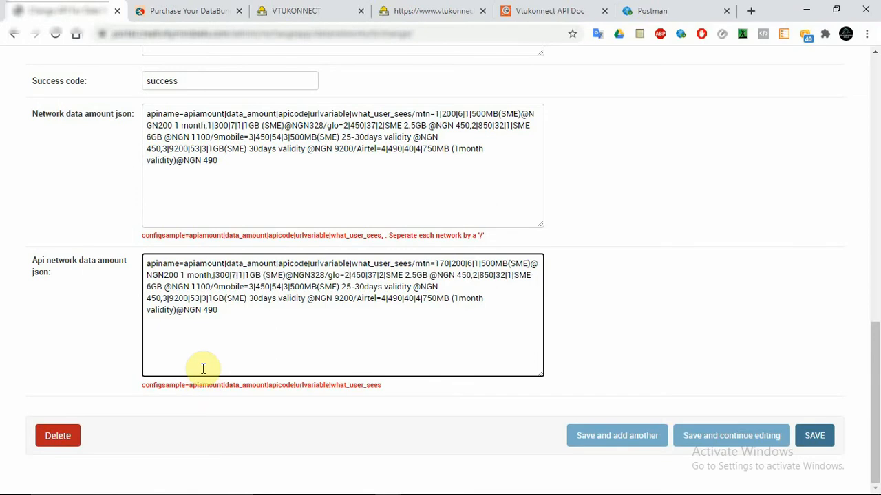
type("2")
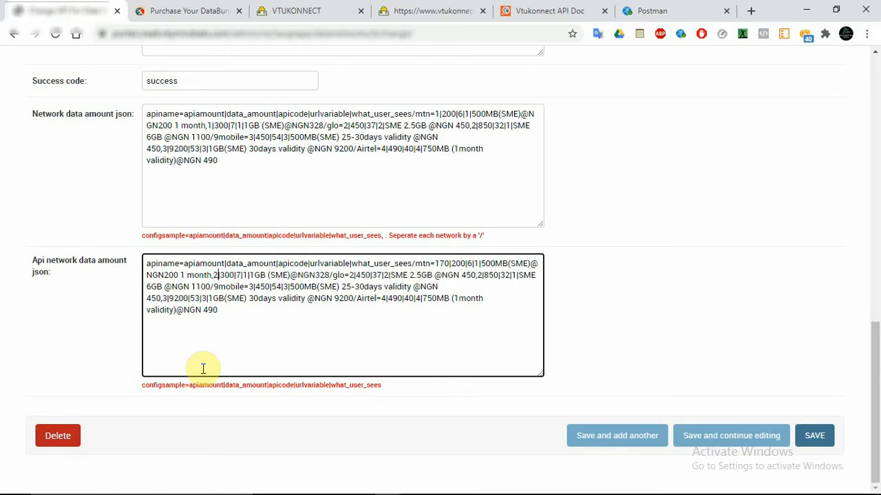
type("85")
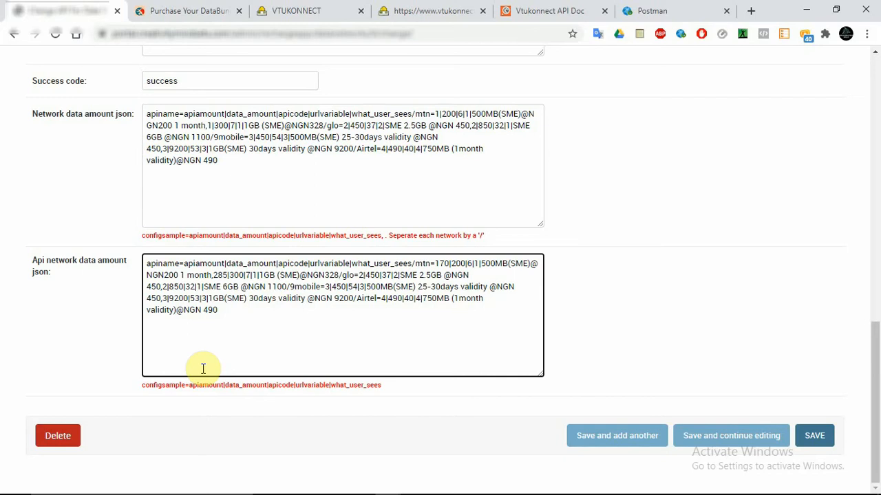
Compare the urlvariable of the MTN 1GB (SME) plan with the network parameter in Api url data.
double_click(256, 275)
left_click_drag(876, 335, 874, 161)
double_click(195, 145)
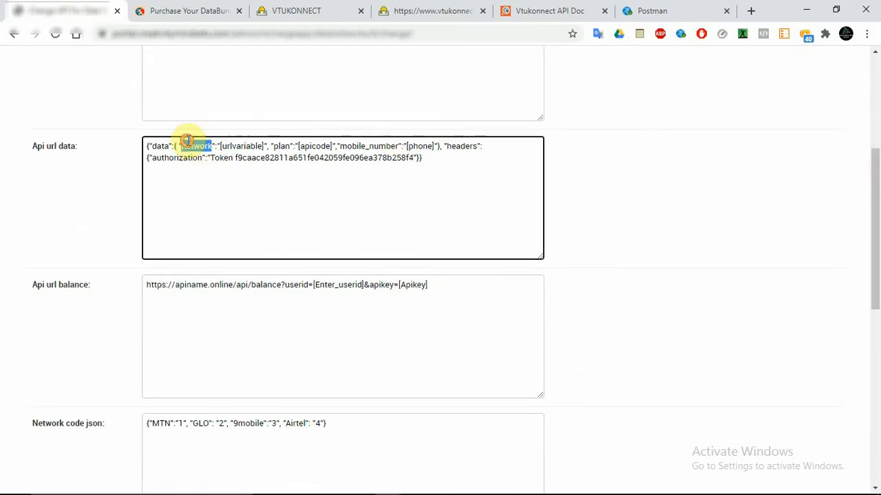
scroll(877, 241, "down", 1)
left_click_drag(877, 241, 873, 339)
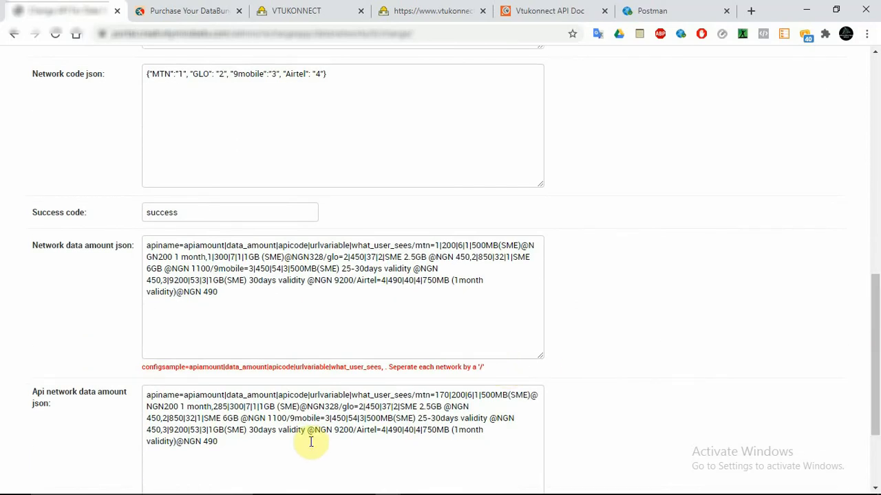
Replace the entire Network data amount json with a copy of the Api network data amount json.
left_click(295, 408)
key("ctrl+a")
key("ctrl+c")
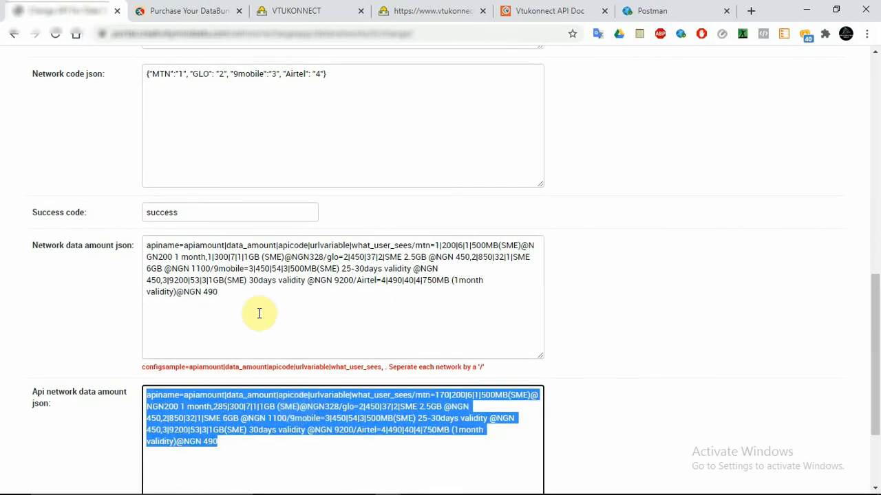
left_click(258, 287)
key("ctrl+a")
key("ctrl+v")
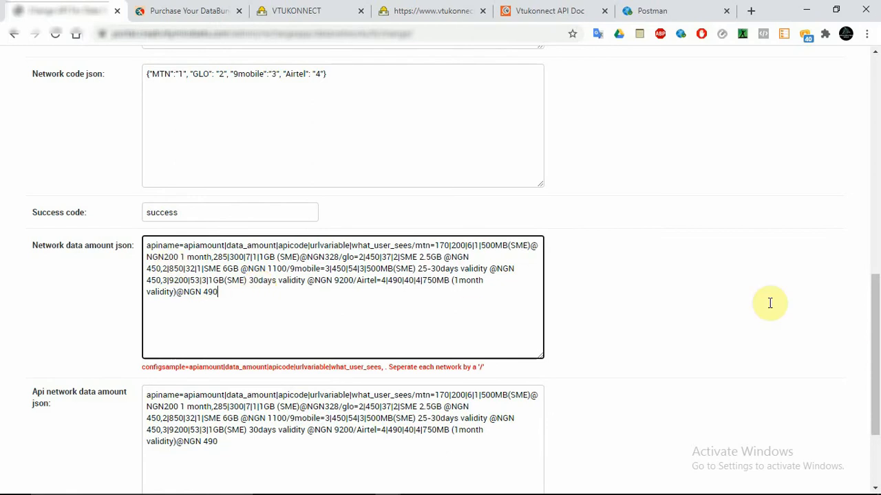
Review the value in the Success code field without changing it.
mouse_move(876, 358)
left_mouse_down()
mouse_move(877, 384)
mouse_move(877, 358)
left_mouse_up()
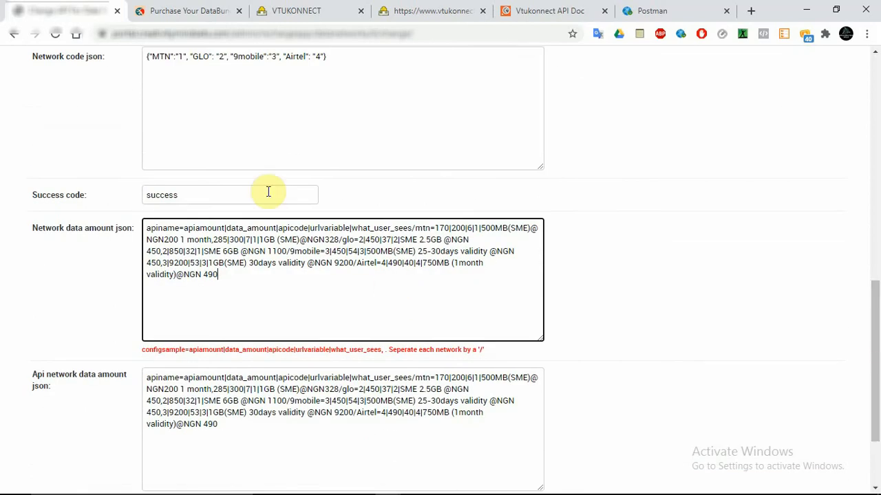
double_click(211, 196)
left_click(211, 196)
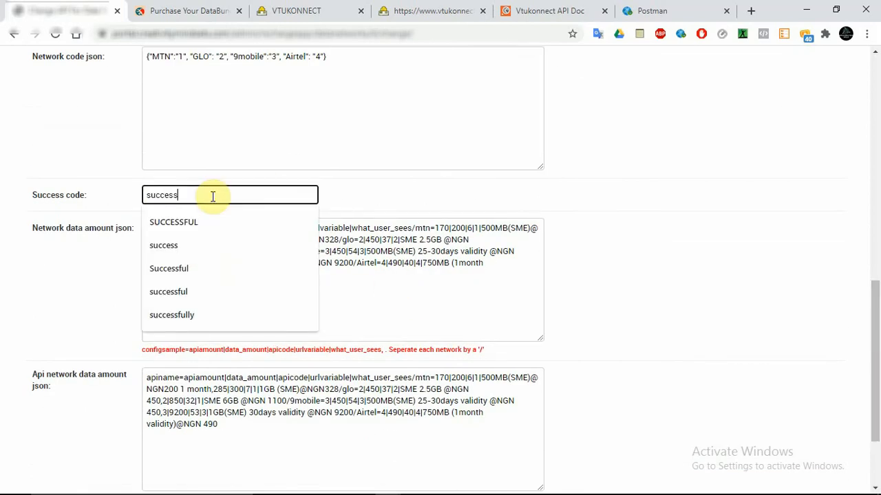
double_click(211, 196)
left_click(75, 183)
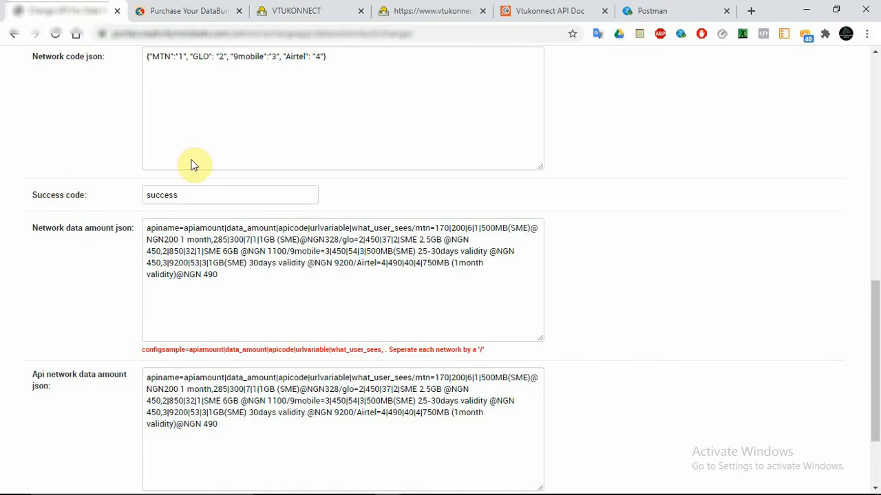
mouse_move(877, 331)
left_mouse_down()
mouse_move(879, 351)
mouse_move(877, 334)
left_mouse_up()
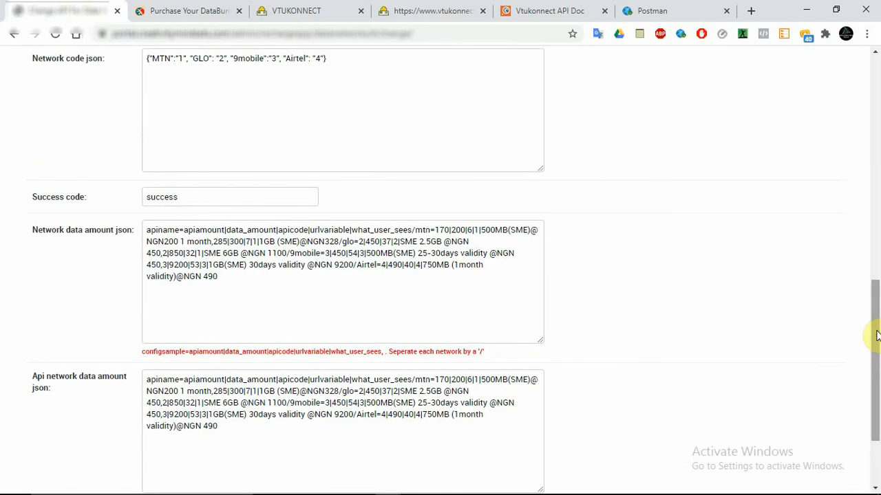